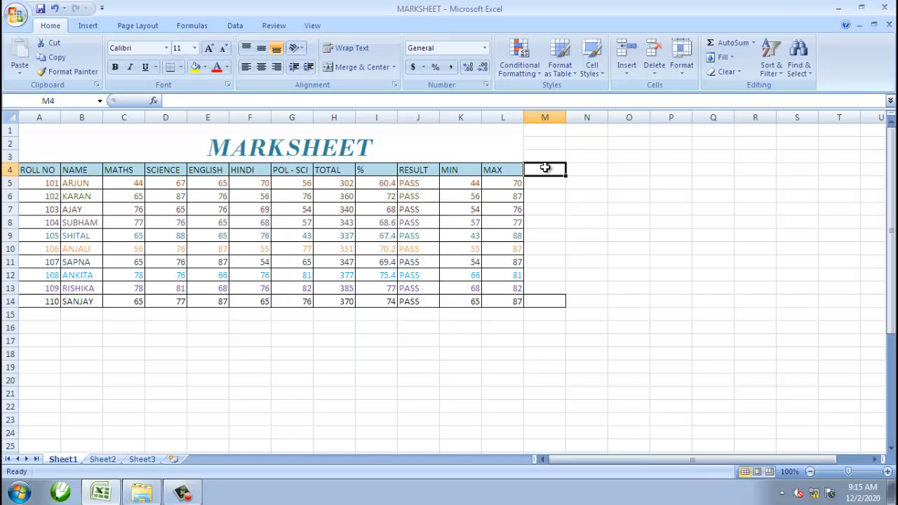
# Step: Enter the text "Grade" in cell M5, beside the MAX column
pyautogui.scroll(4, 561, 177)
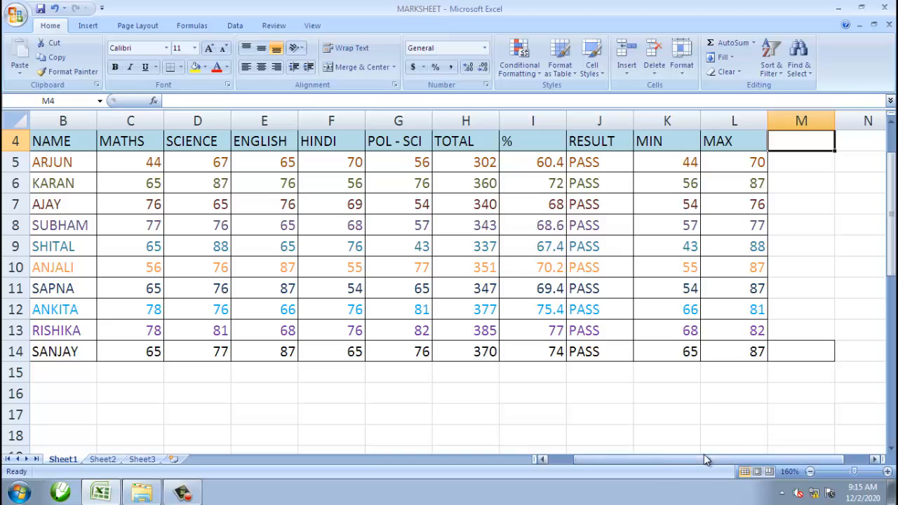
pyautogui.moveTo(707, 459); pyautogui.dragTo(727, 460)
pyautogui.click(812, 139)
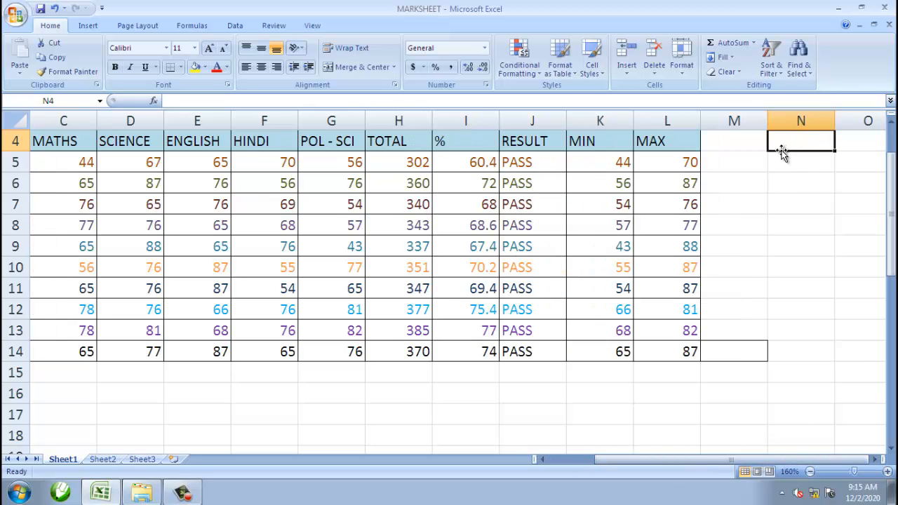
pyautogui.press('Right')
pyautogui.press('Right')
pyautogui.press('Right')
pyautogui.press('Right')
pyautogui.press('Right')
pyautogui.press('Right')
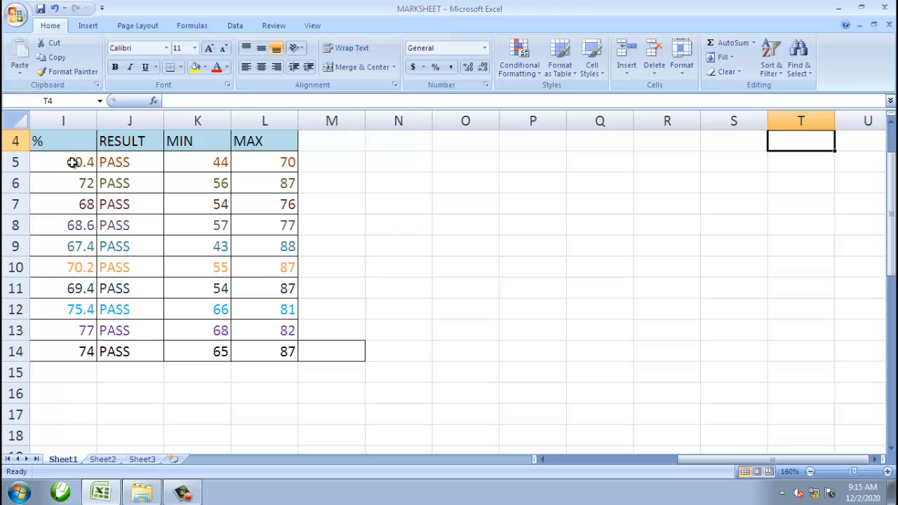
pyautogui.click(314, 164)
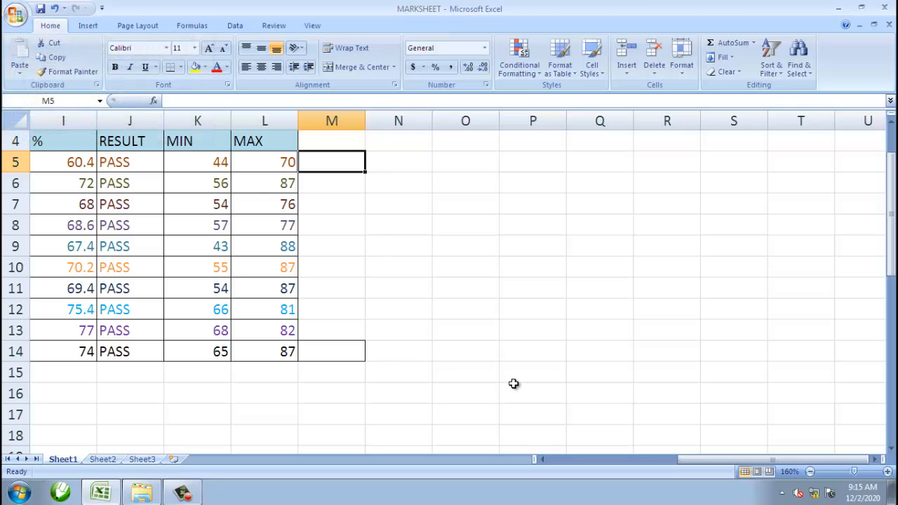
pyautogui.write('Grade')
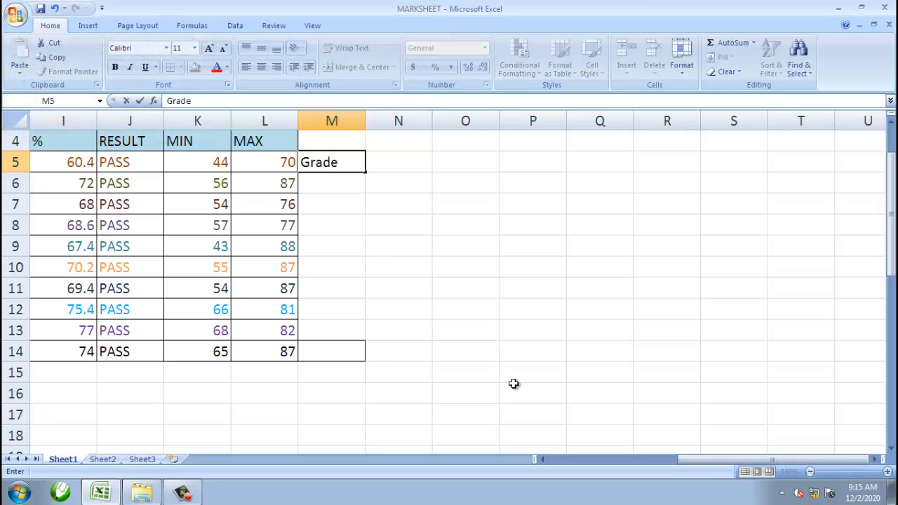
pyautogui.press('Return')
pyautogui.press('Up')
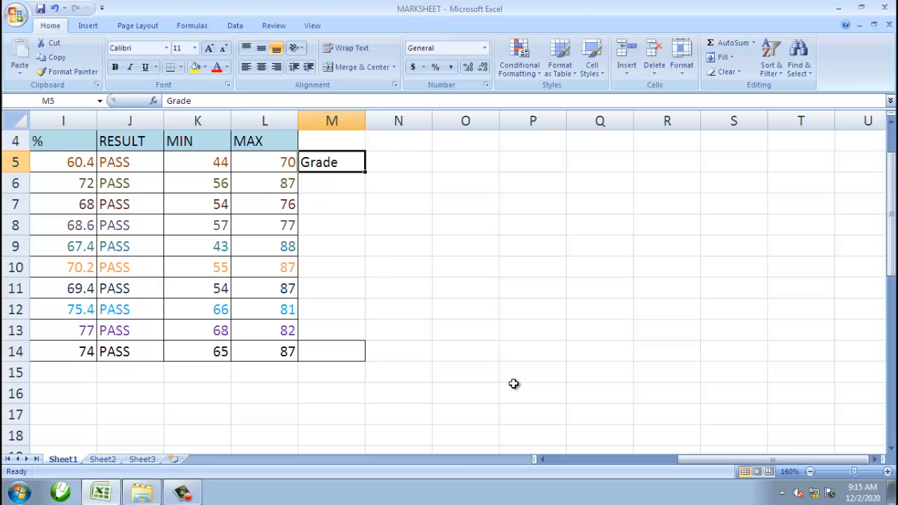
# Step: Move the "Grade" text from M5 up to M4 so it sits in the table's header row
pyautogui.hotkey('ctrl', 'c')
pyautogui.scroll(1, 513, 384)
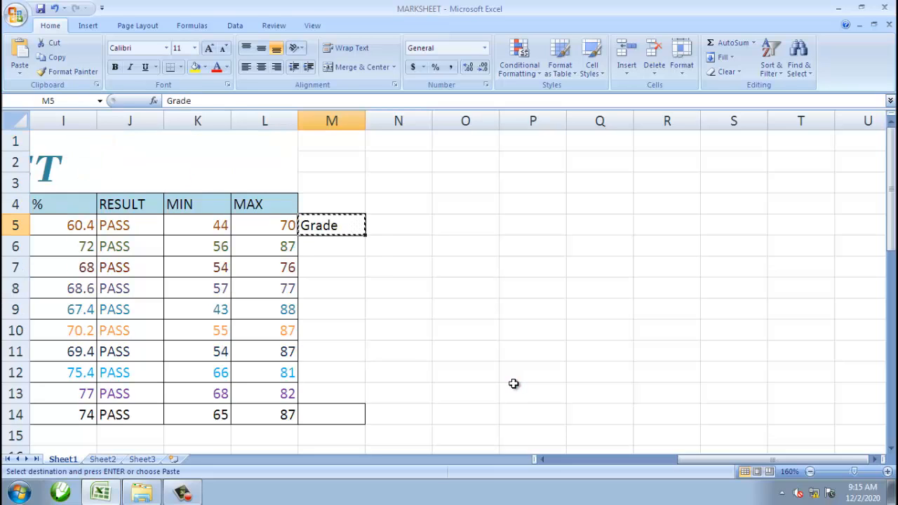
pyautogui.press('Up')
pyautogui.hotkey('ctrl', 'v')
pyautogui.press('Return')
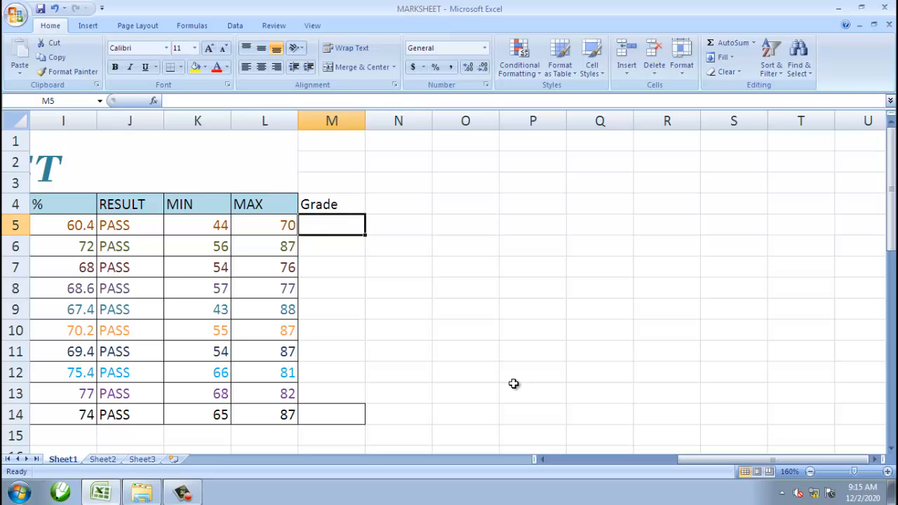
# Step: Begin an IF formula in M5 that returns "A" when the percentage in I5 is >=80
pyautogui.write('=')
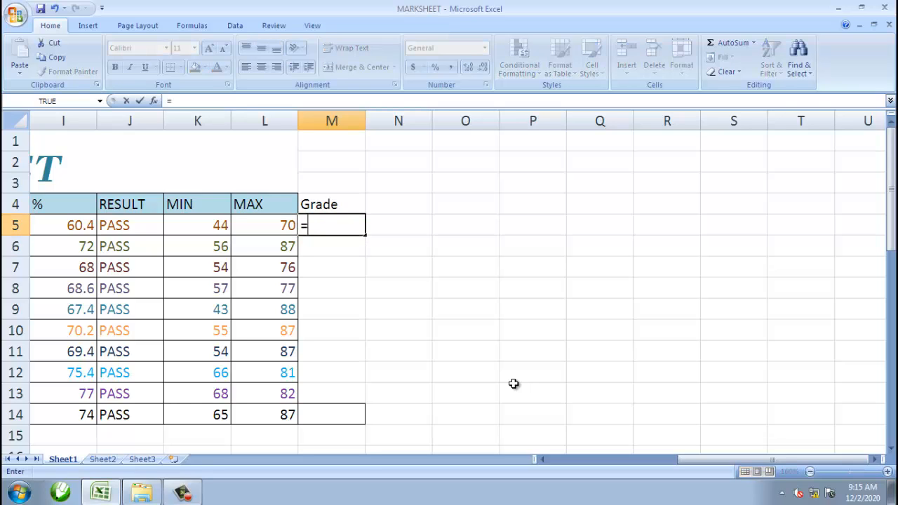
pyautogui.write('if')
pyautogui.press('Tab')
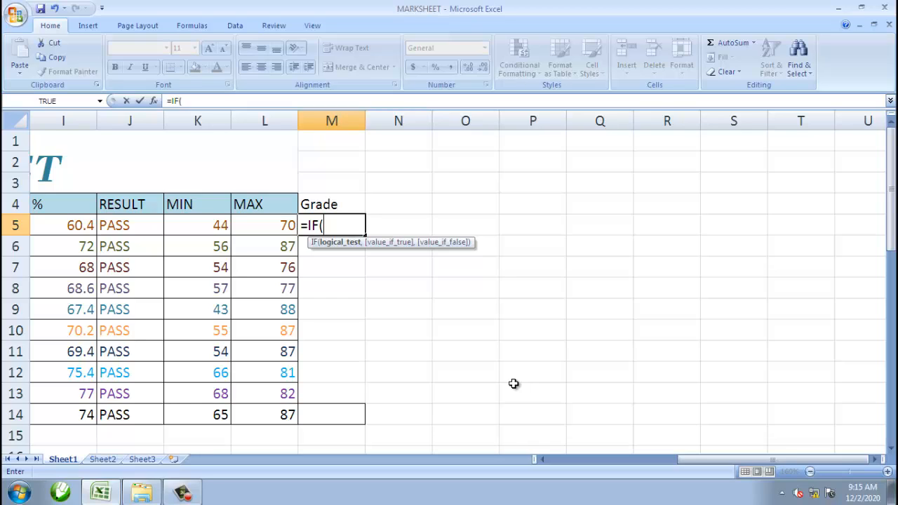
pyautogui.press('Left')
pyautogui.press('Left')
pyautogui.press('Left')
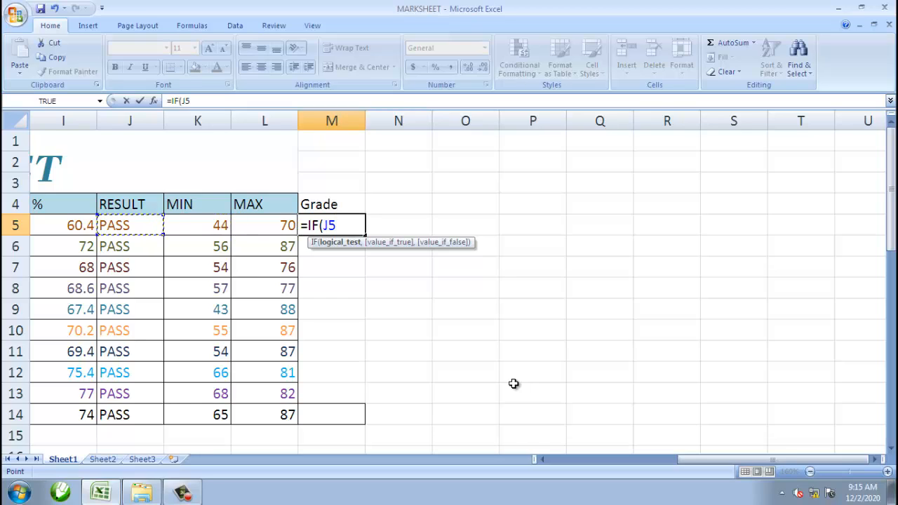
pyautogui.press('Left')
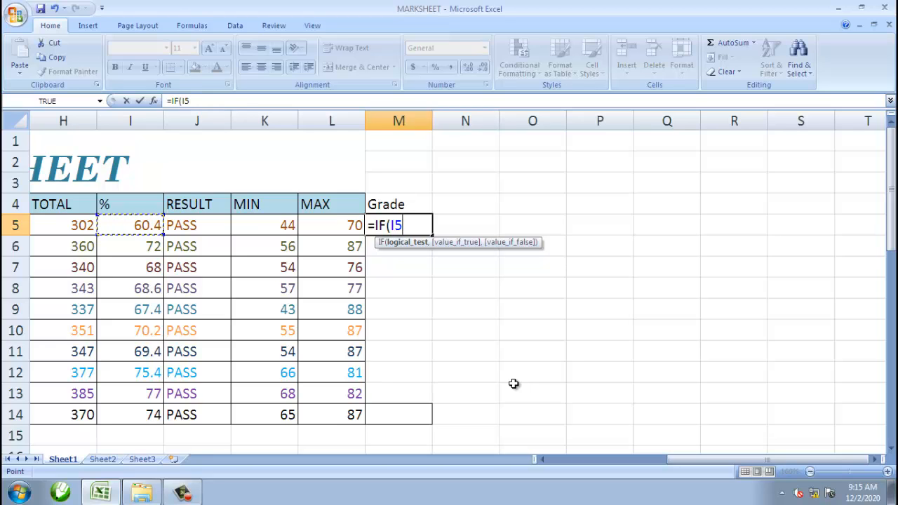
pyautogui.write('>=')
pyautogui.write('80')
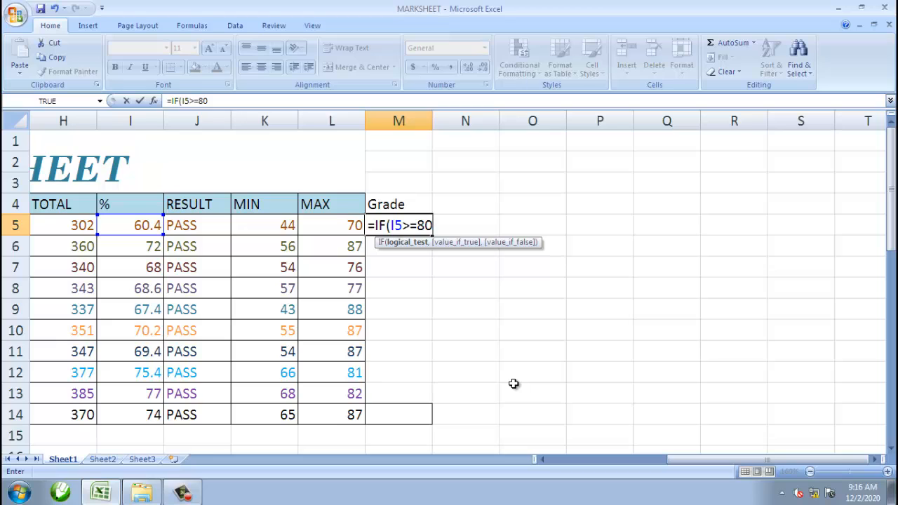
pyautogui.write(',')
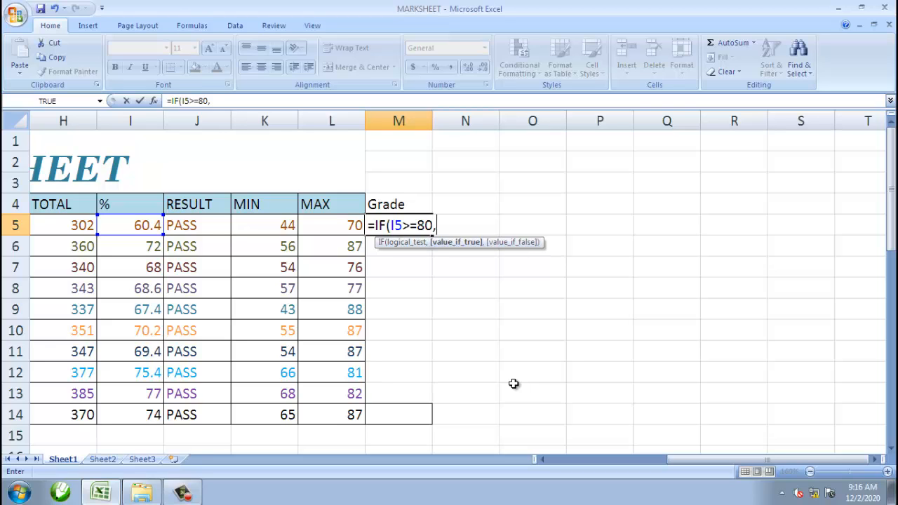
pyautogui.write('"A"')
pyautogui.write(',')
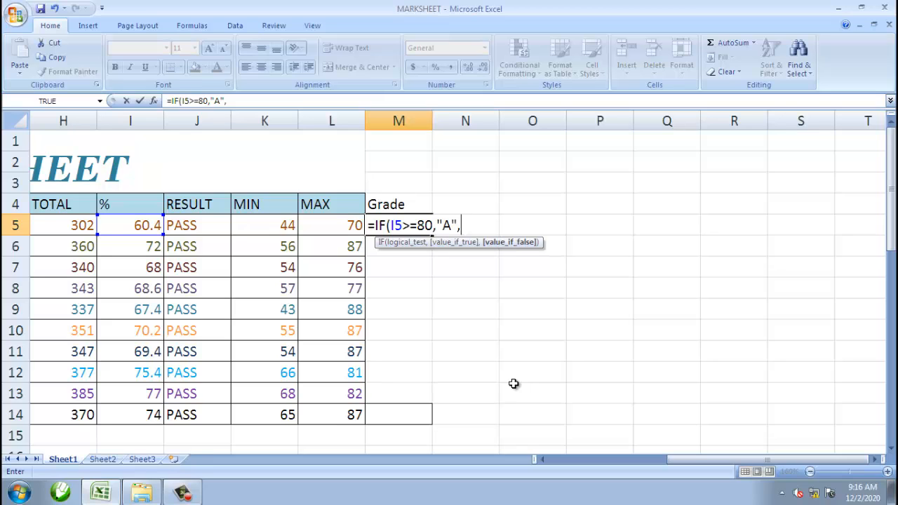
# Step: Nest a second IF in the M5 formula that returns "B" when I5 is >=60
pyautogui.write('if')
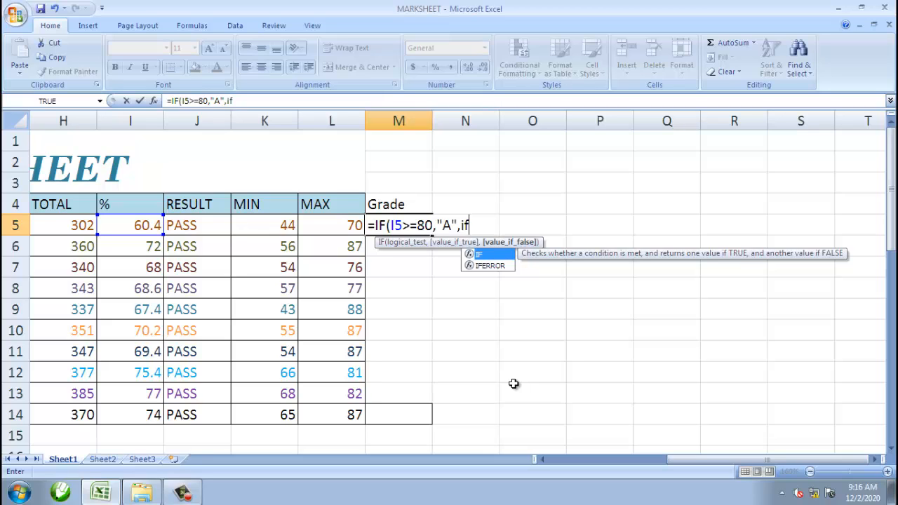
pyautogui.press('Tab')
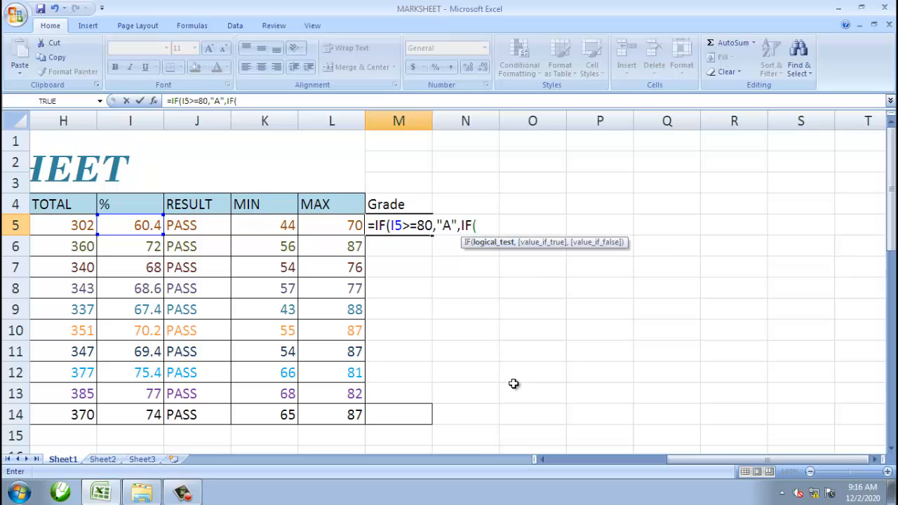
pyautogui.press('Left')
pyautogui.press('Left')
pyautogui.press('Left')
pyautogui.press('Left')
pyautogui.write('>=60')
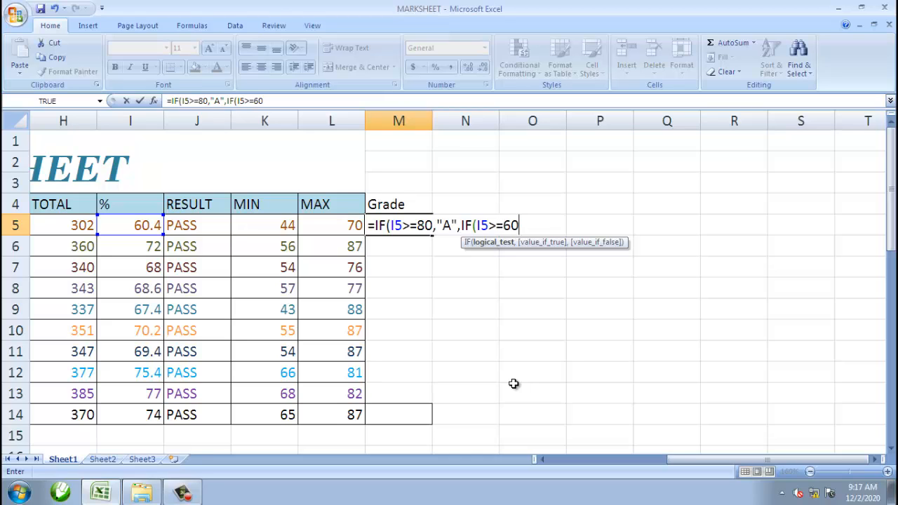
pyautogui.write(',"b')
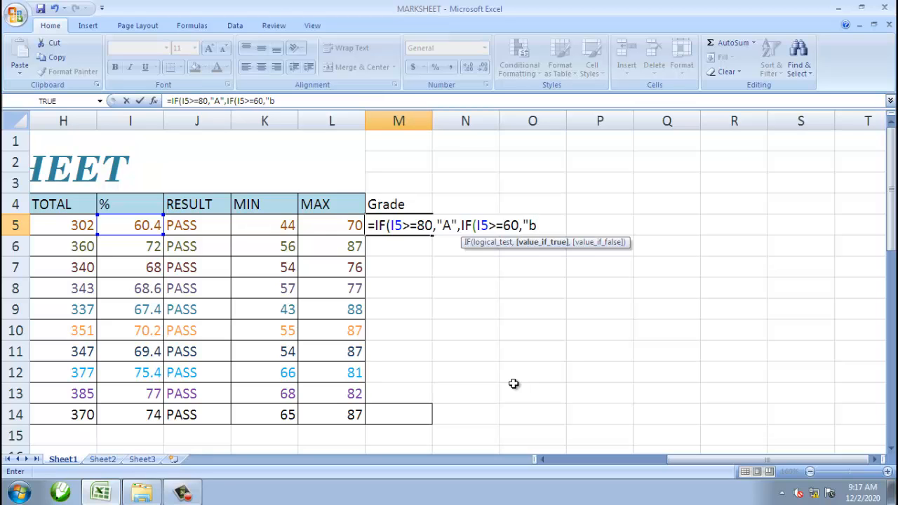
pyautogui.press('BackSpace')
pyautogui.write('B",')
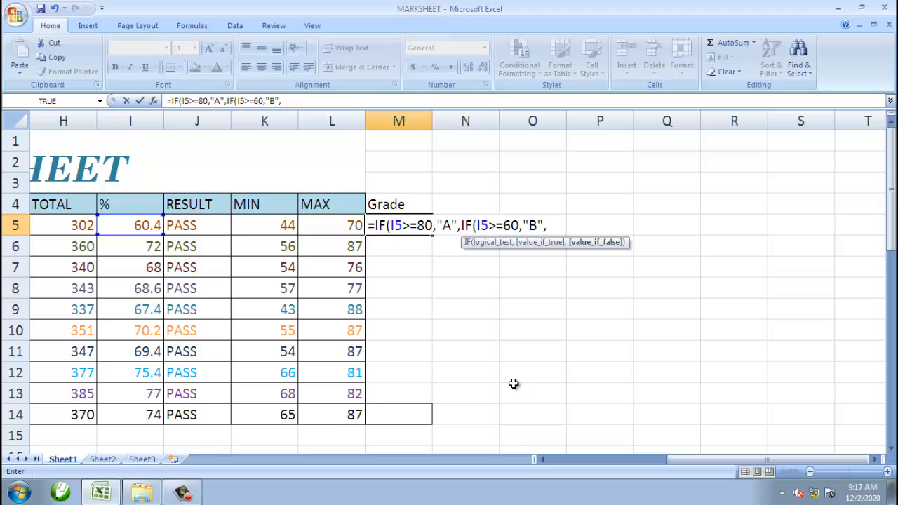
# Step: Nest a third IF in the M5 formula that returns "C" when I5 is >=45
pyautogui.write('if')
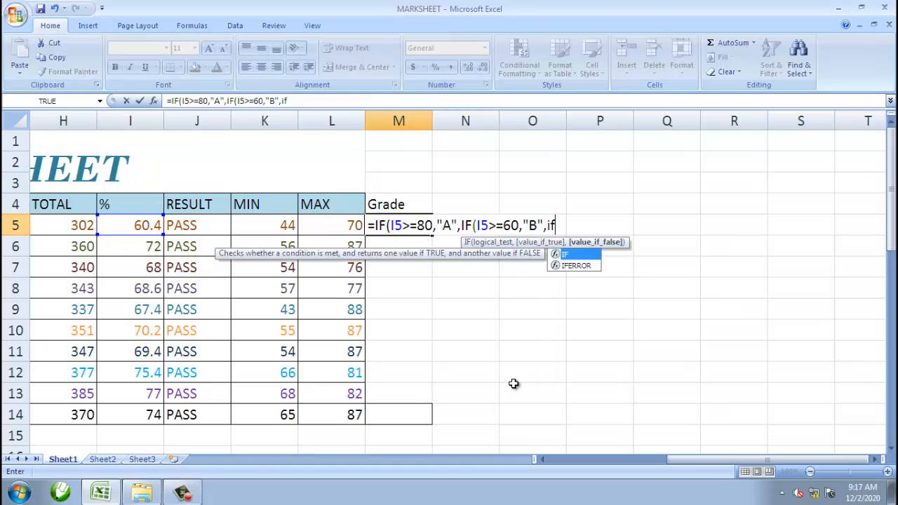
pyautogui.press('Tab')
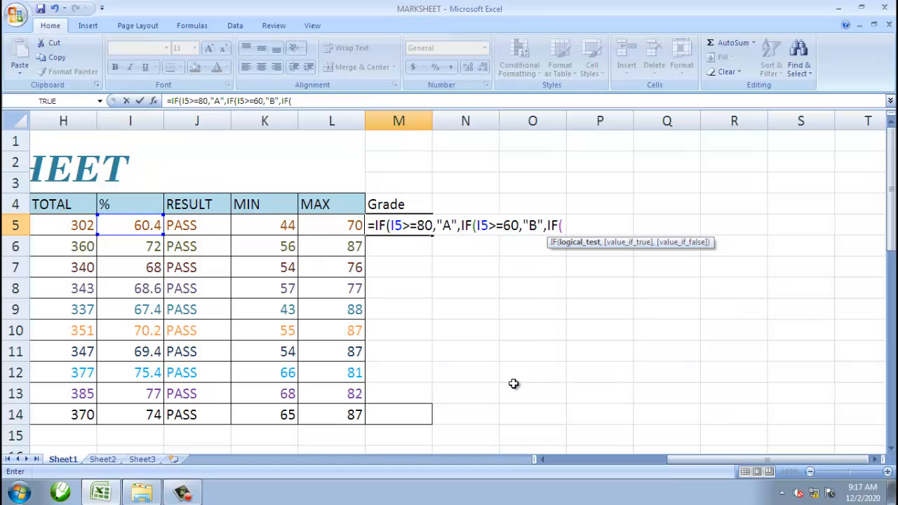
pyautogui.press('Left')
pyautogui.press('Left')
pyautogui.press('Left')
pyautogui.press('Left')
pyautogui.write('>=50')
pyautogui.press('BackSpace')
pyautogui.press('BackSpace')
pyautogui.write('45,"C')
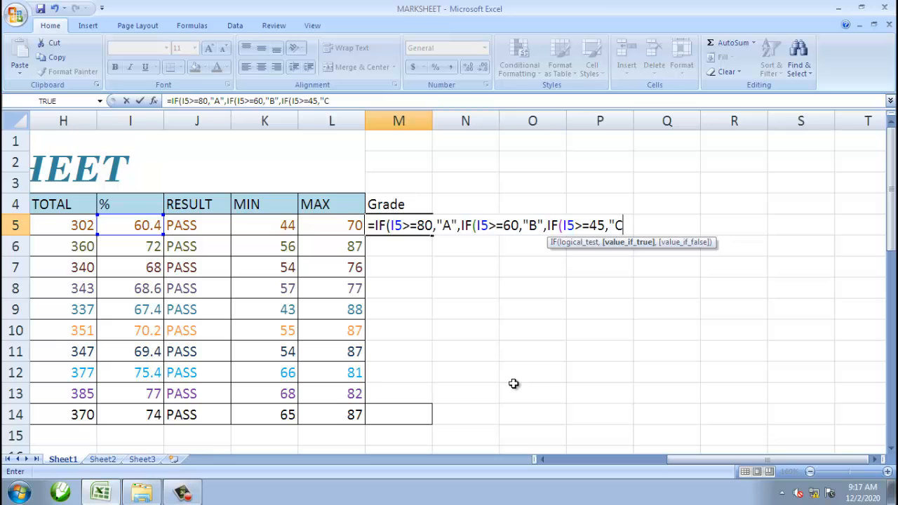
pyautogui.write('",')
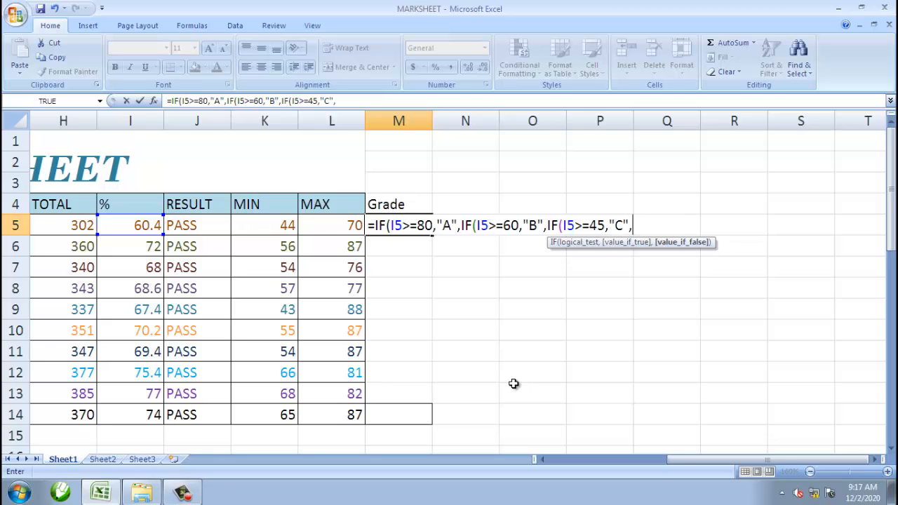
# Step: Nest a fourth IF in the M5 formula that returns "D" when I5 is >=35
pyautogui.write('if')
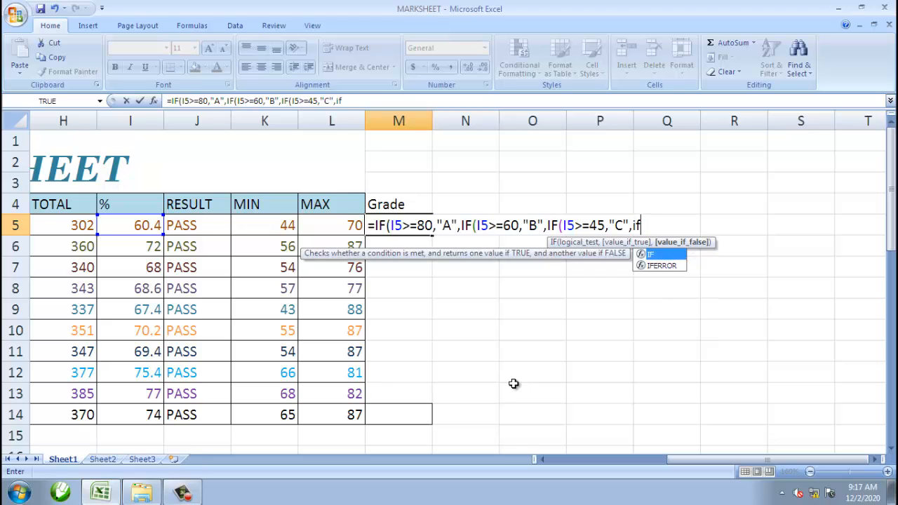
pyautogui.press('Tab')
pyautogui.press('Left')
pyautogui.press('Left')
pyautogui.press('Left')
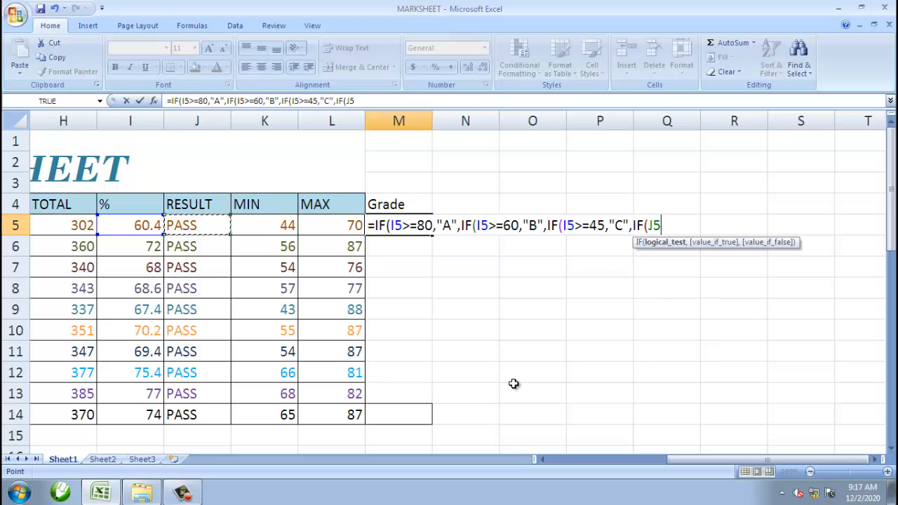
pyautogui.press('Left')
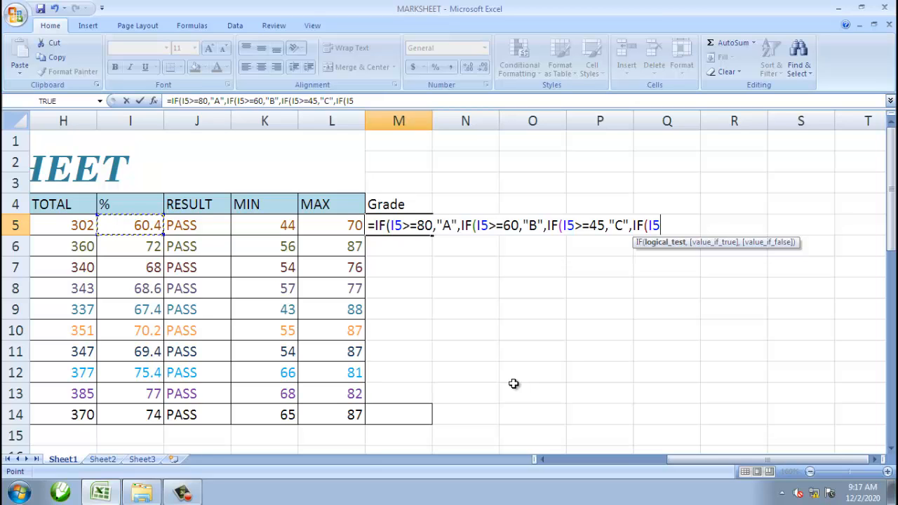
pyautogui.write('>=35')
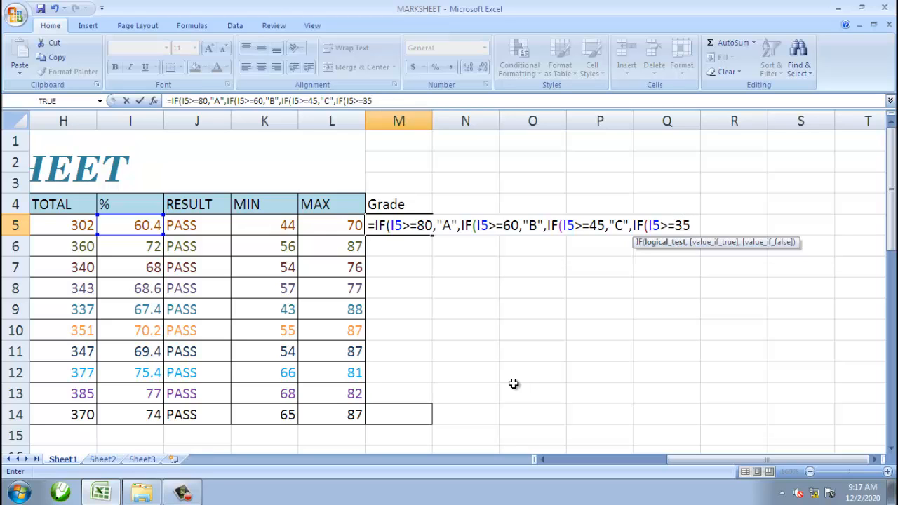
pyautogui.write(',"')
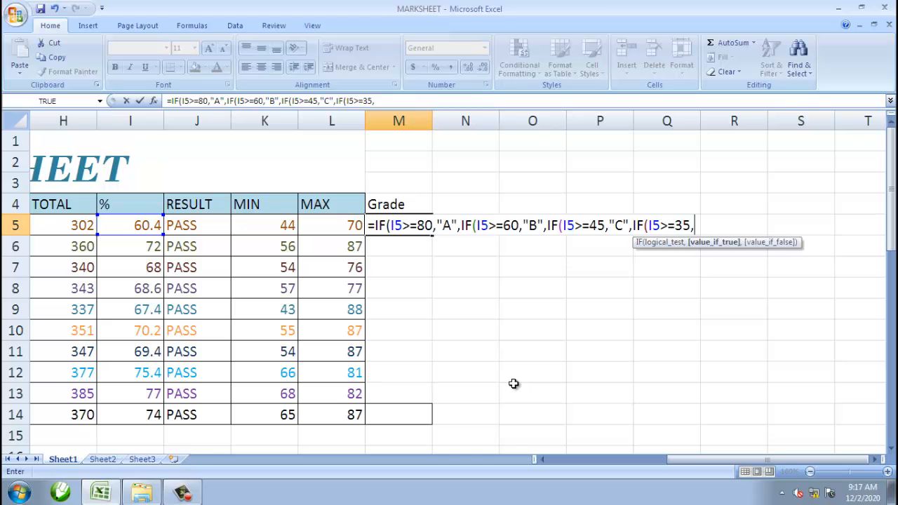
pyautogui.write('D",')
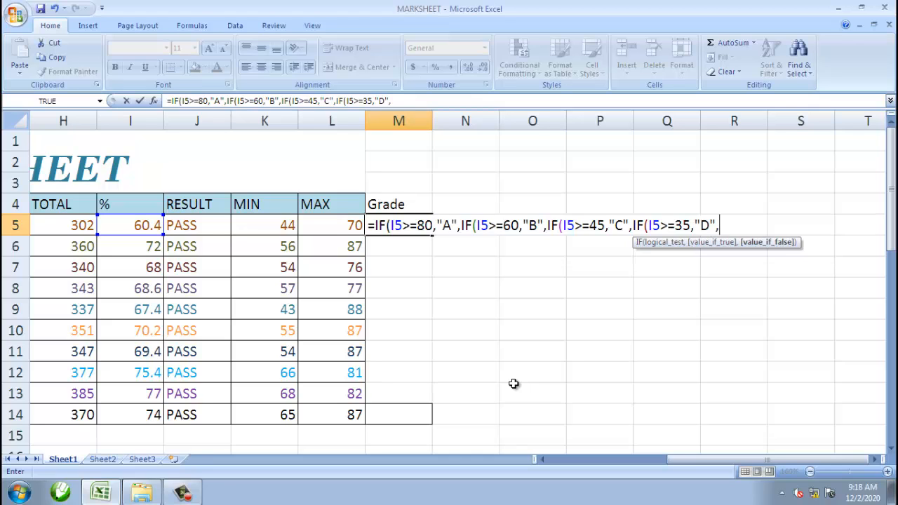
# Step: Add "E" as the final otherwise value, close all four IF brackets and commit the M5 grade formula
pyautogui.write('"E"')
pyautogui.write(')))')
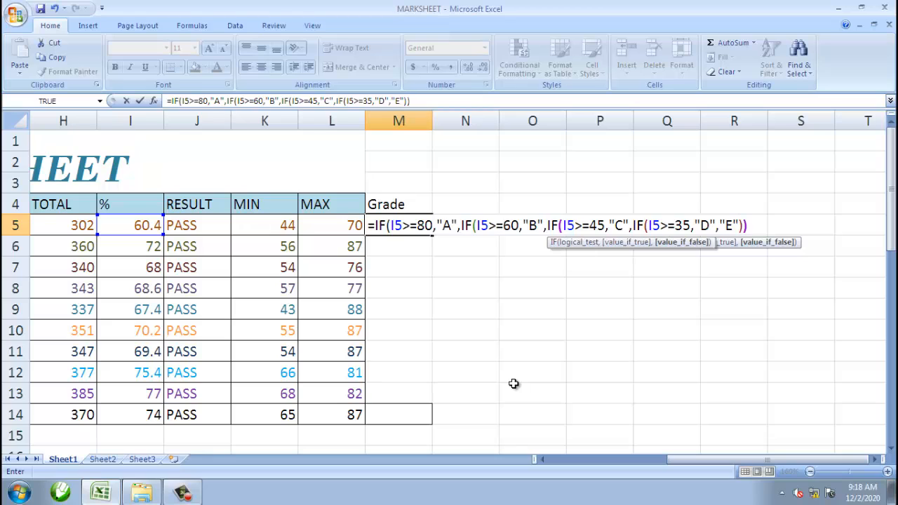
pyautogui.write(')')
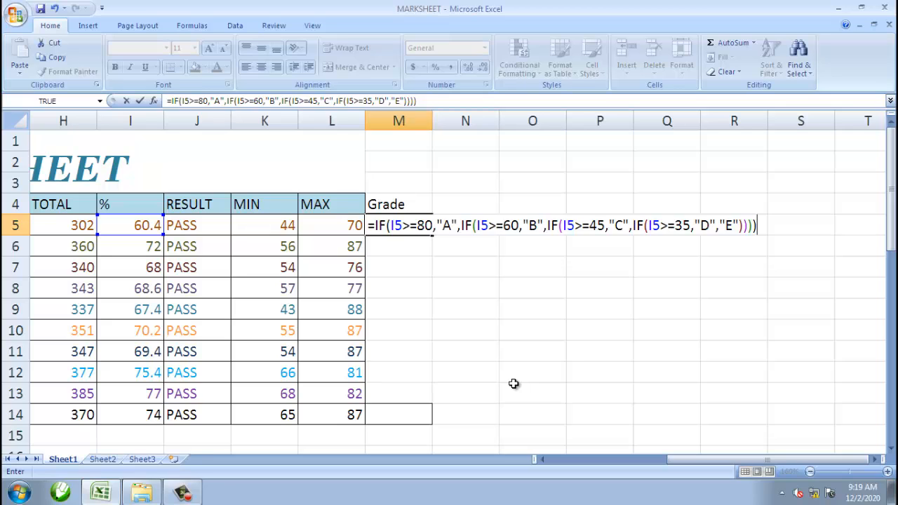
pyautogui.press('Return')
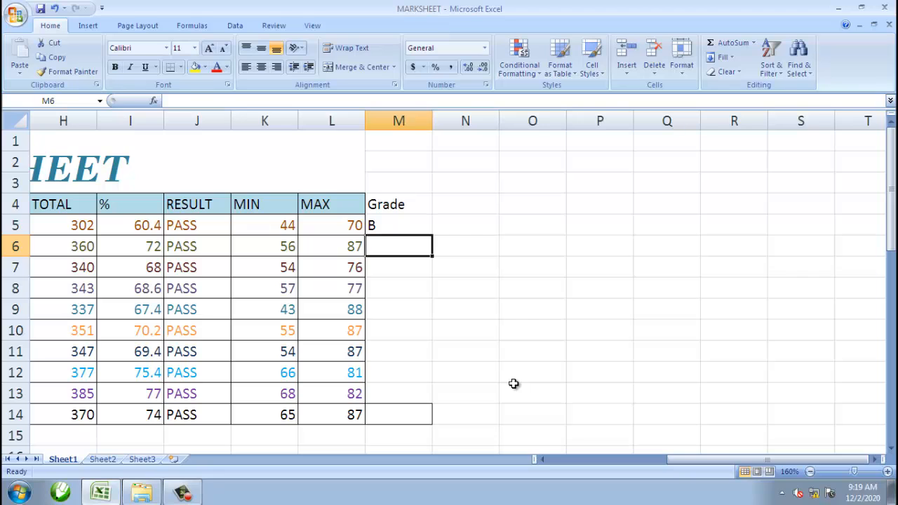
pyautogui.press('Up')
pyautogui.press('Left')
pyautogui.press('Right')
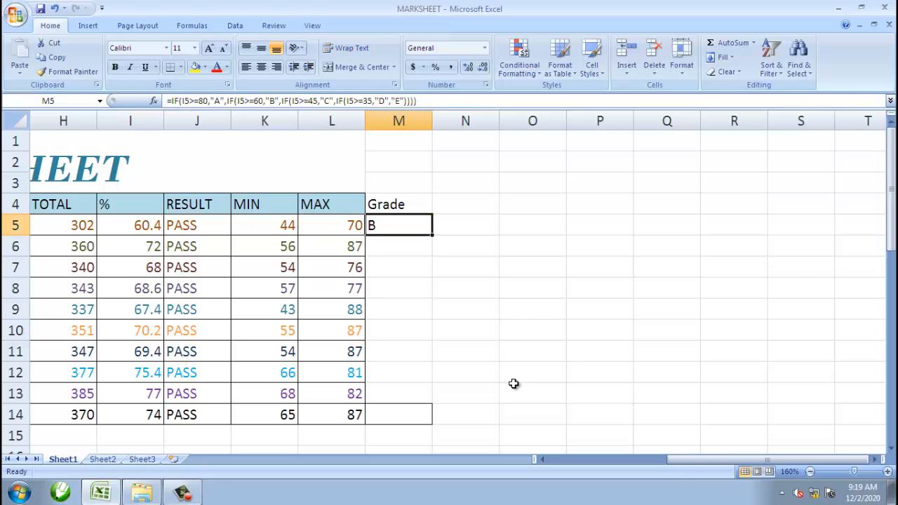
pyautogui.press('Down')
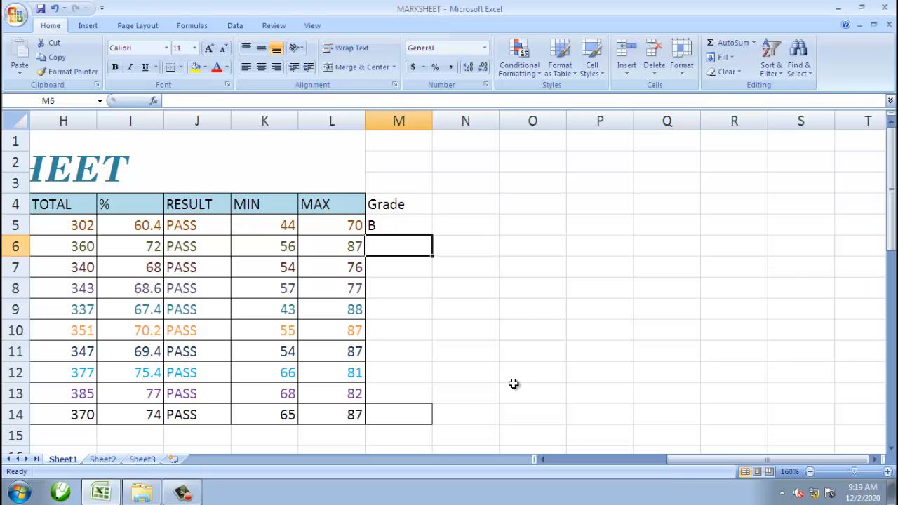
# Step: Start an IF formula in M6 that returns "A" when I6 is >=80
pyautogui.write('=')
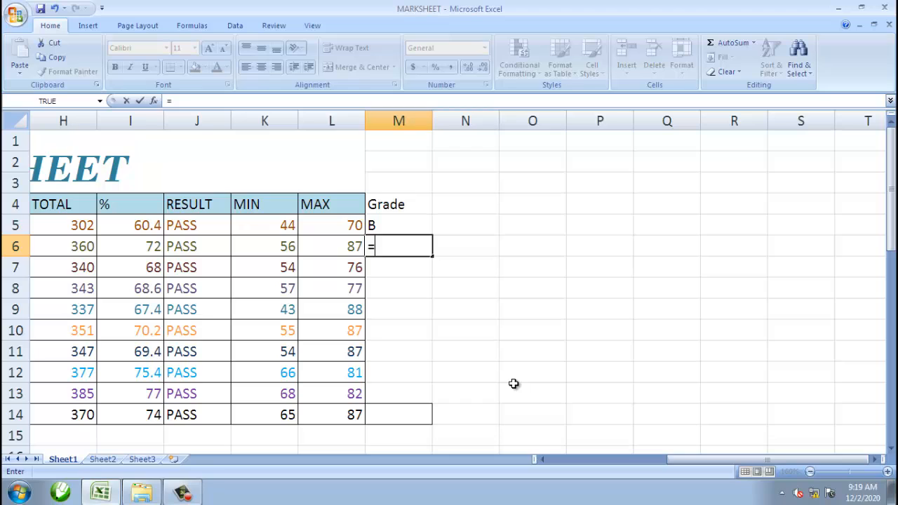
pyautogui.write('if')
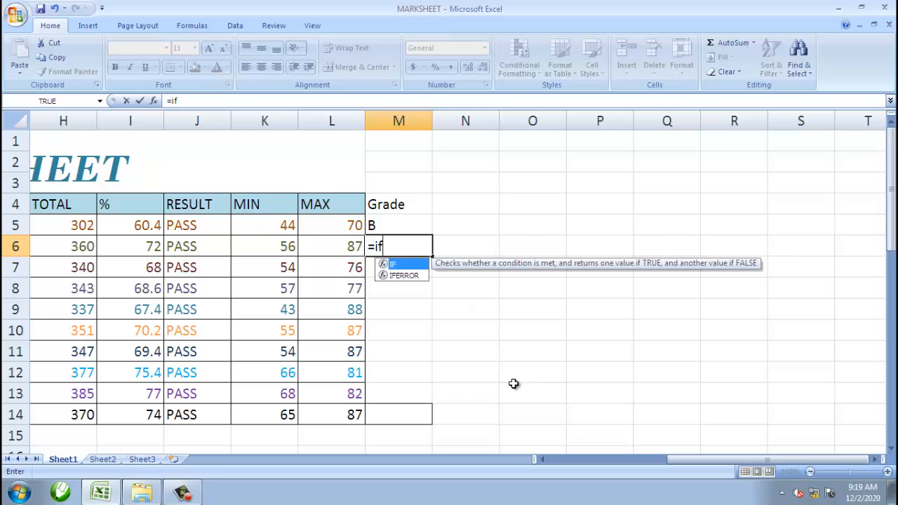
pyautogui.press('Tab')
pyautogui.press('Left')
pyautogui.press('Left')
pyautogui.press('Left')
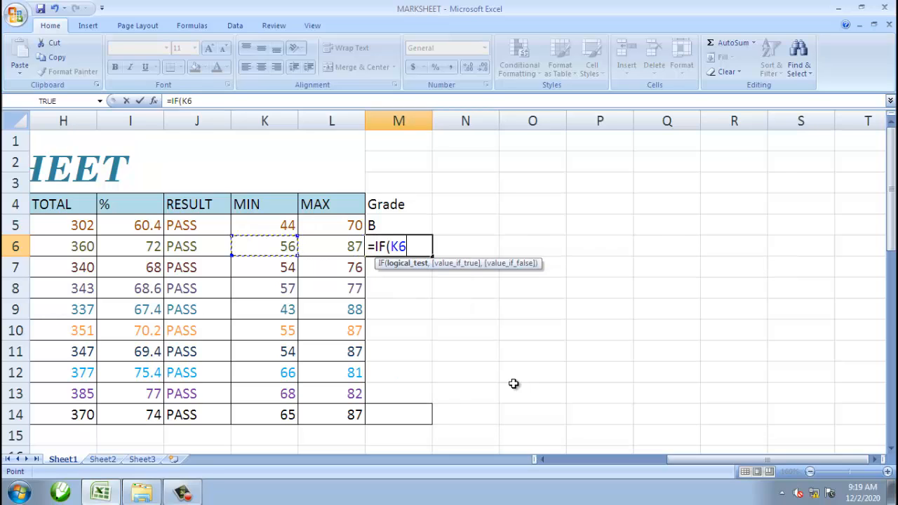
pyautogui.press('Left')
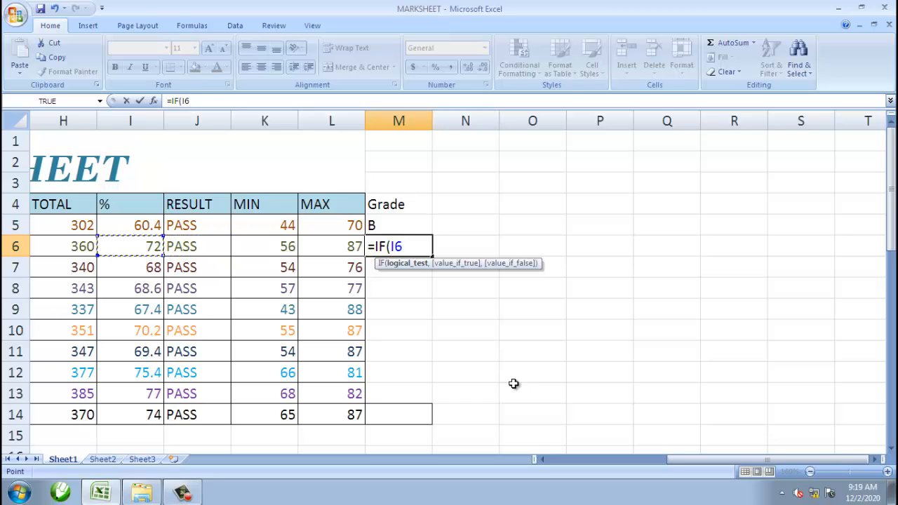
pyautogui.write('>=80,"')
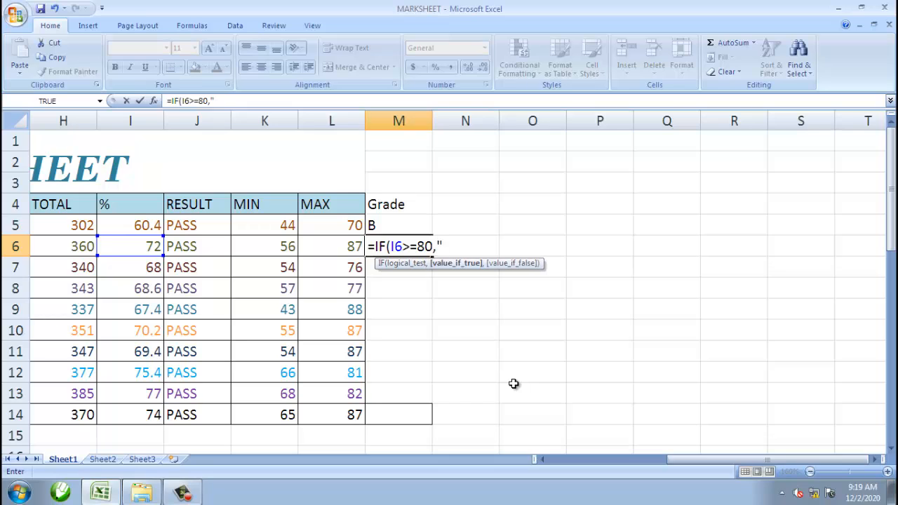
pyautogui.write('A",')
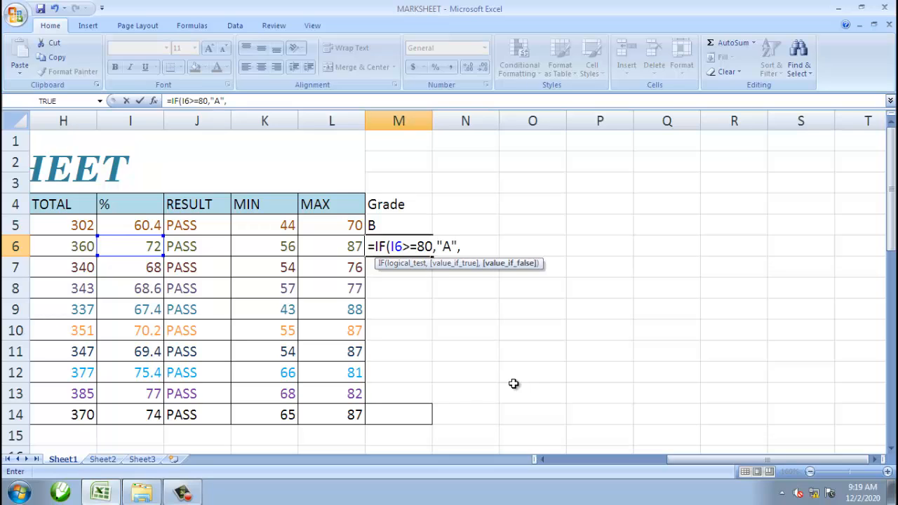
# Step: Nest a second and third IF in the M6 formula returning "B" when I6 is >=60 and "C" when I6 is >=45
pyautogui.write('IF(')
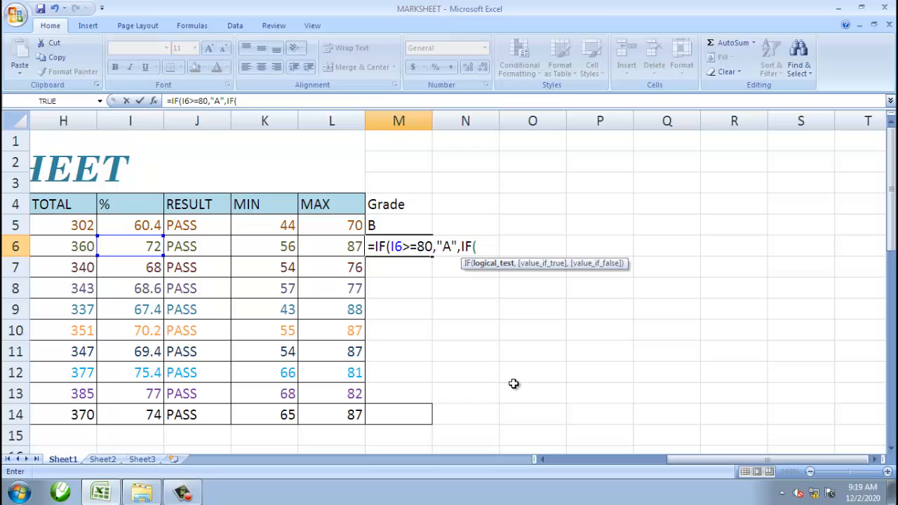
pyautogui.write('i6>=60,"B')
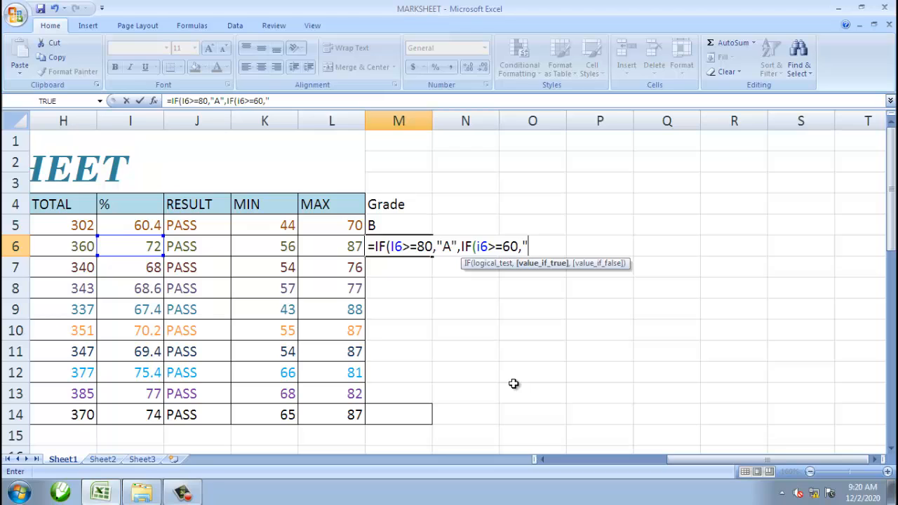
pyautogui.write('",IF(')
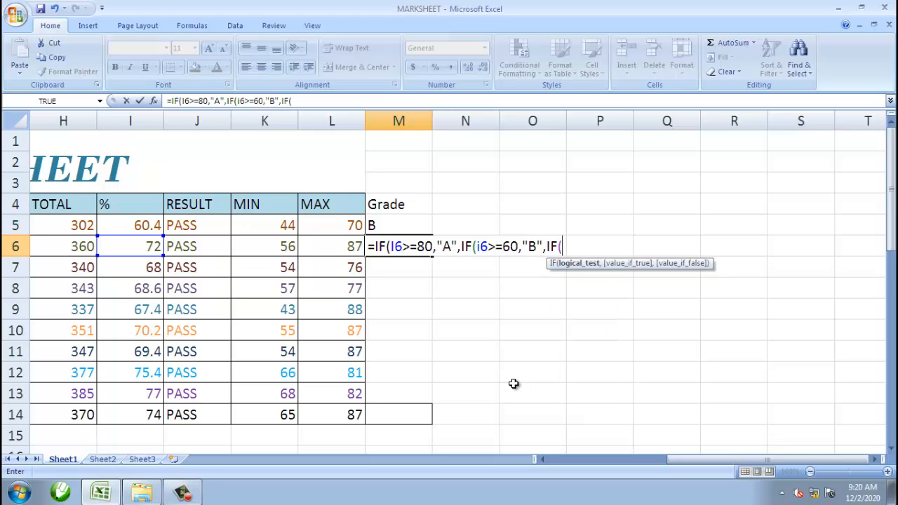
pyautogui.write('i6>=45,"')
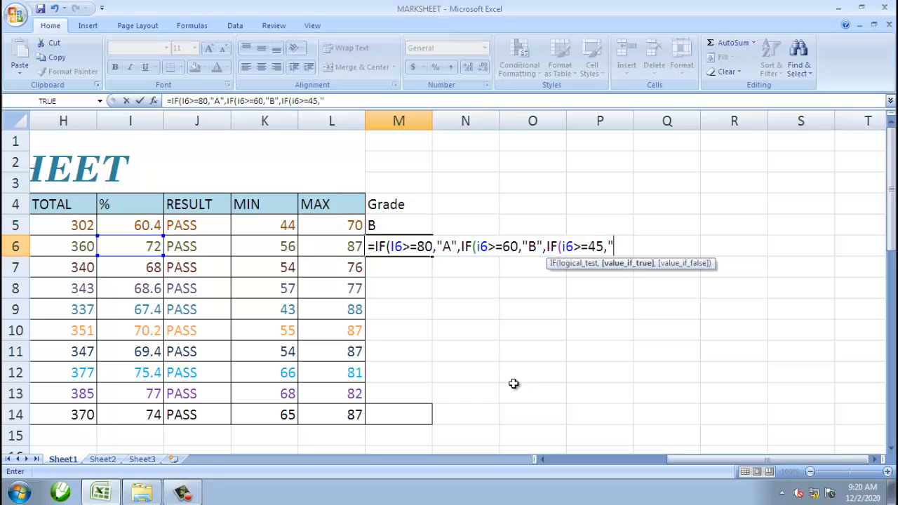
pyautogui.write('C",')
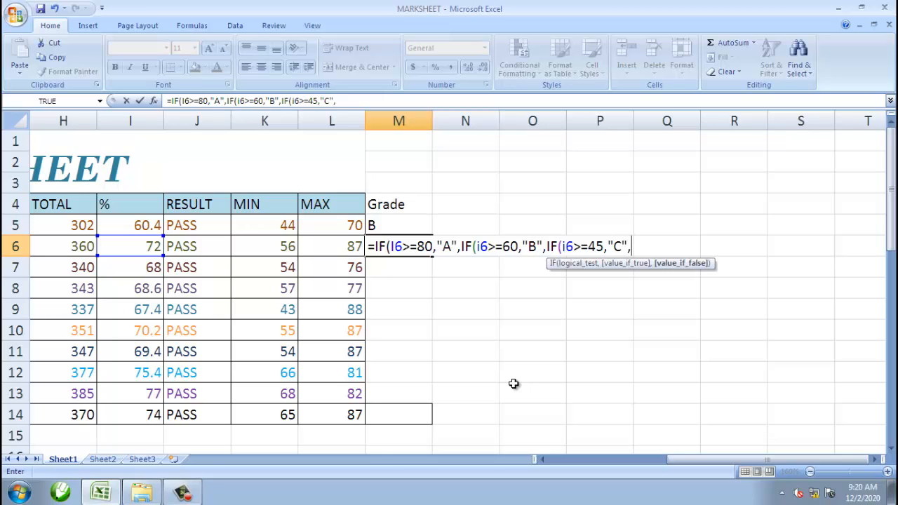
# Step: Nest a fourth IF returning "D" when I6 is >=35, otherwise "E", close all four brackets and commit the M6 formula
pyautogui.write('"')
pyautogui.press('BackSpace')
pyautogui.write('if')
pyautogui.press('Tab')
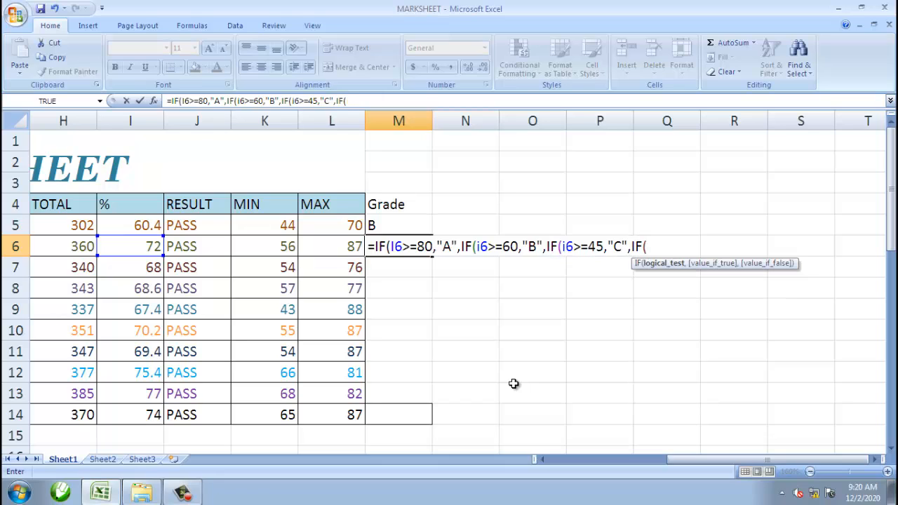
pyautogui.write('i6')
pyautogui.write('>=')
pyautogui.write('35')
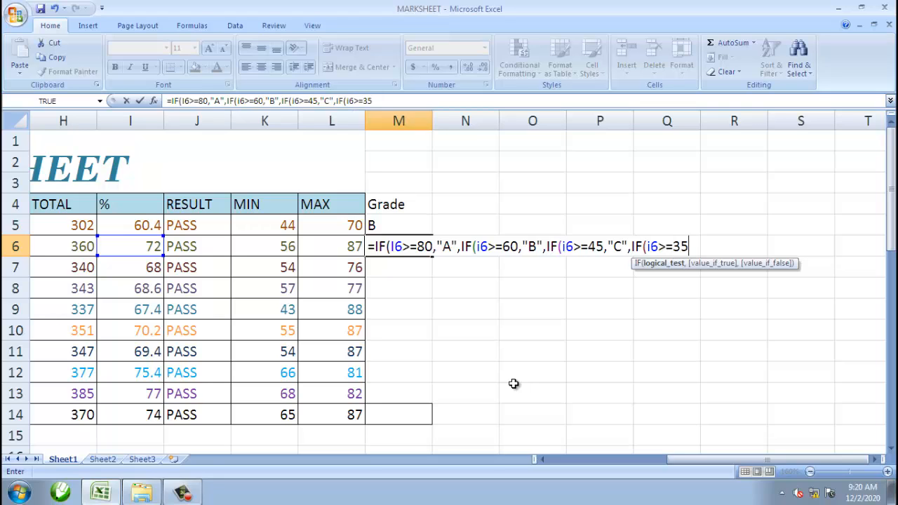
pyautogui.write(',"')
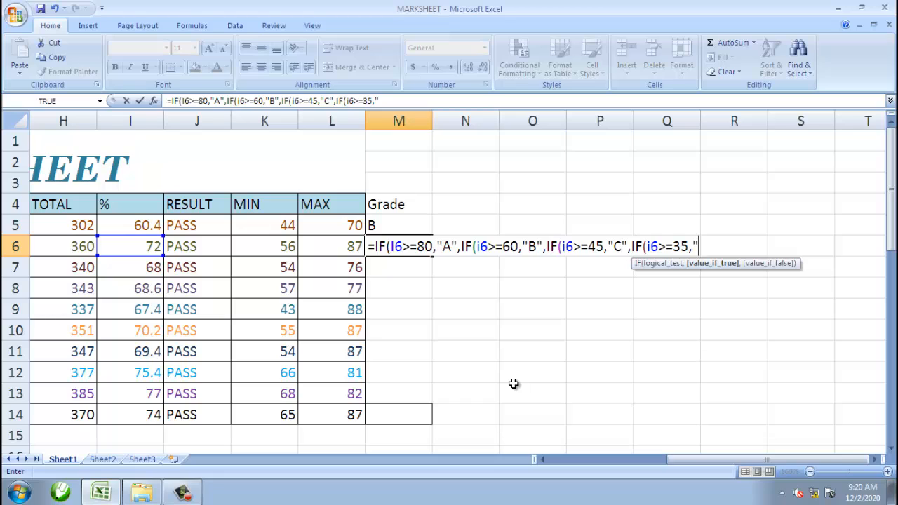
pyautogui.write('D",')
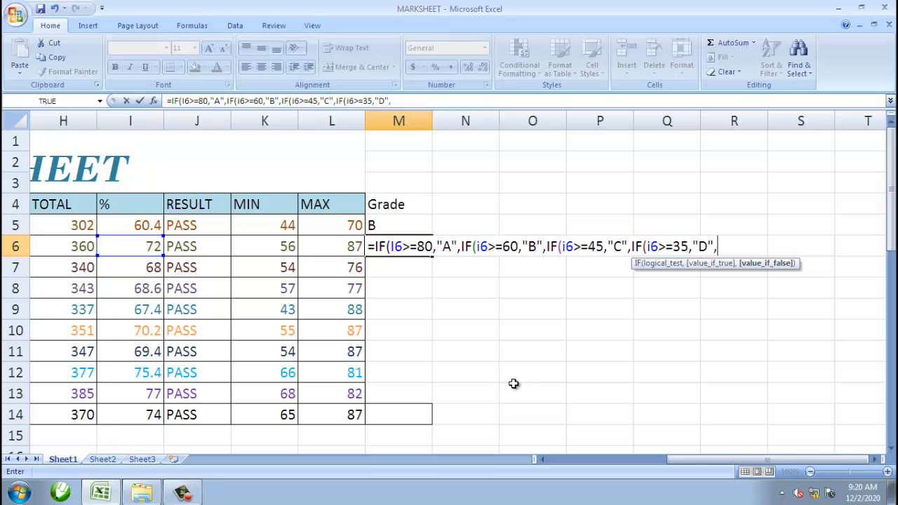
pyautogui.write('"E"))))')
pyautogui.press('Return')
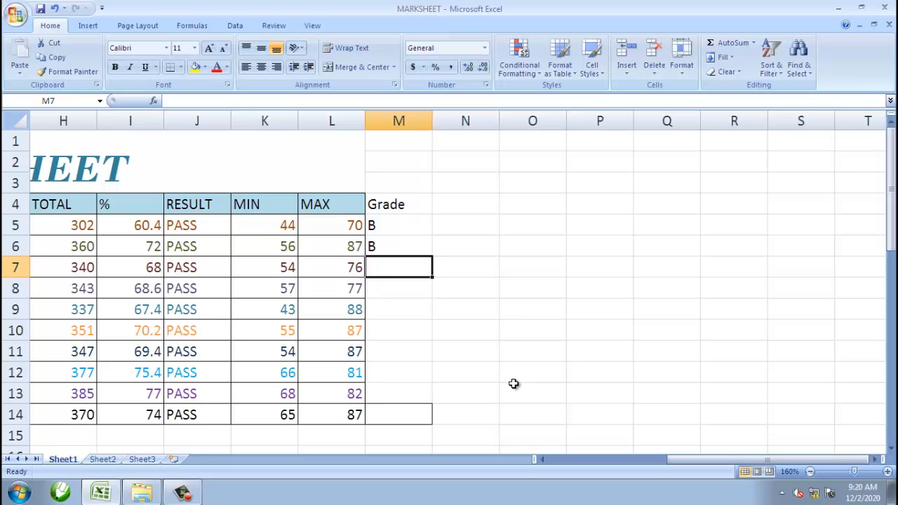
# Step: Compare the grade formulas in M5 and M6, checking which percentage cell each one references
pyautogui.press('Up')
pyautogui.press('Up')
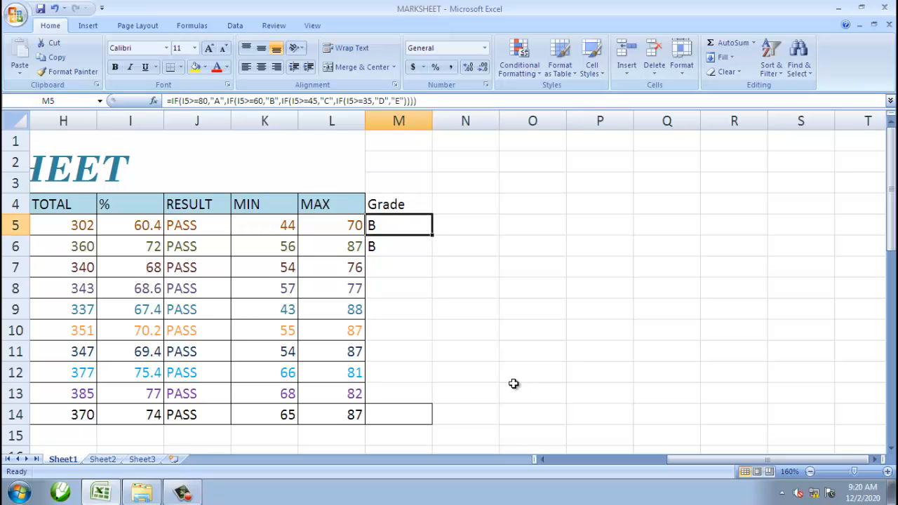
pyautogui.press('Down')
pyautogui.press('Up')
pyautogui.press('Down')
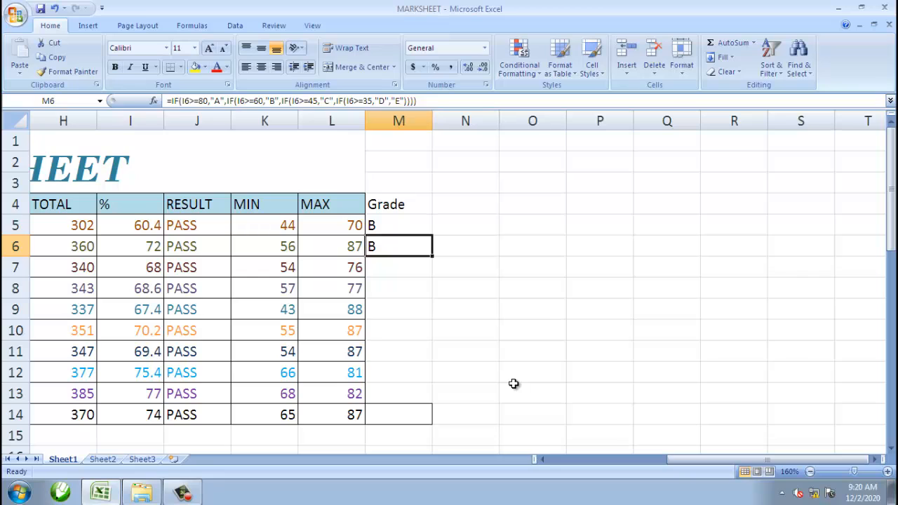
pyautogui.press('Up')
pyautogui.press('Down')
pyautogui.press('Left')
pyautogui.press('Left')
pyautogui.press('Up')
pyautogui.press('Down')
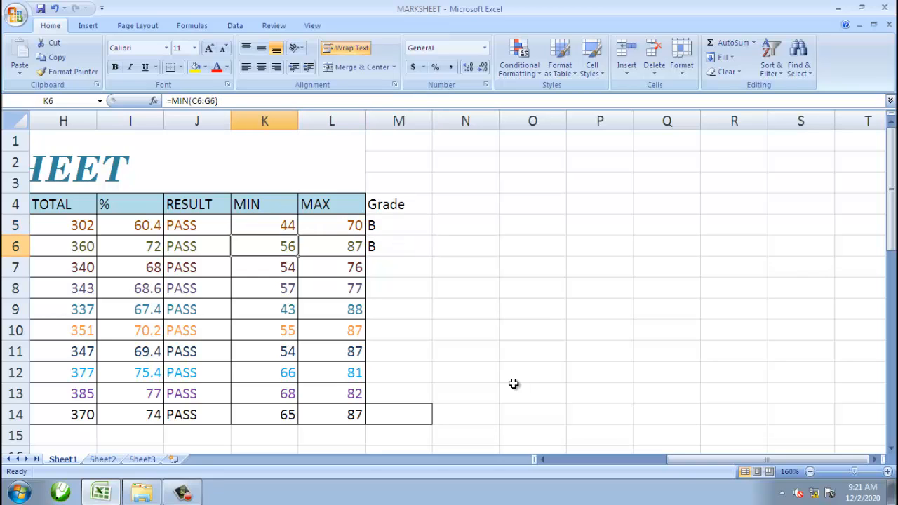
pyautogui.press('Right')
pyautogui.press('Right')
pyautogui.press('Up')
pyautogui.press('Down')
pyautogui.press('Up')
pyautogui.press('Down')
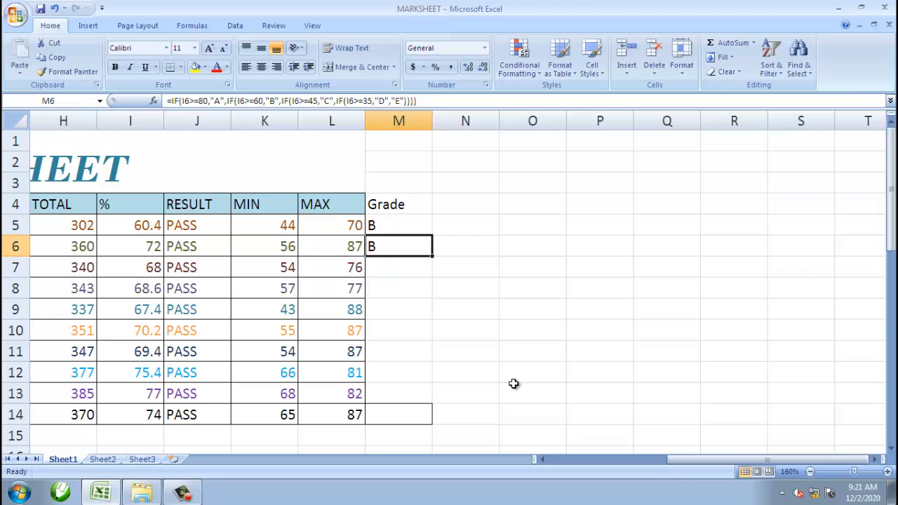
# Step: Fill the M6 grade formula down through M14
pyautogui.press('Down')
pyautogui.press('Up')
pyautogui.press('Up')
pyautogui.press('Down')
pyautogui.hotkey('shift', 'Down')
pyautogui.hotkey('shift', 'Down')
pyautogui.hotkey('shift', 'Down')
pyautogui.hotkey('shift', 'Down')
pyautogui.hotkey('shift', 'Down')
pyautogui.hotkey('shift', 'Down')
pyautogui.hotkey('shift', 'Down')
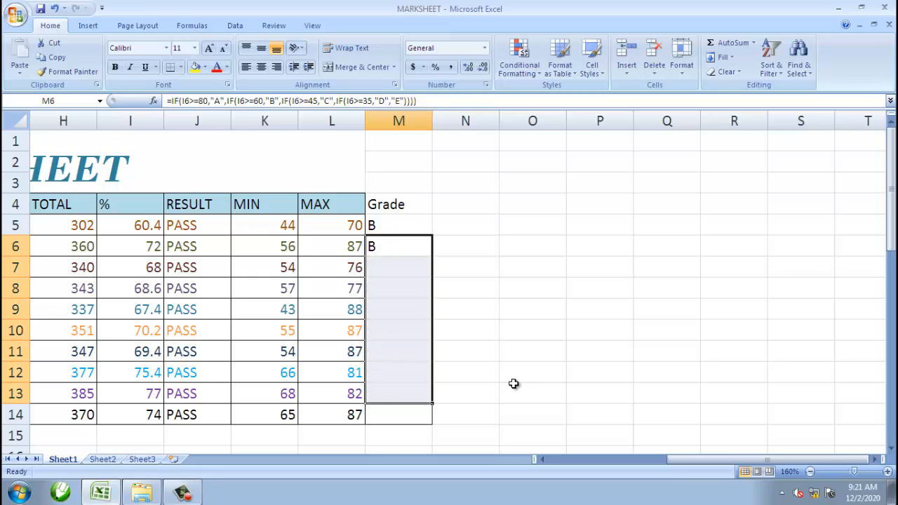
pyautogui.hotkey('shift', 'Down')
pyautogui.hotkey('ctrl', 'd')
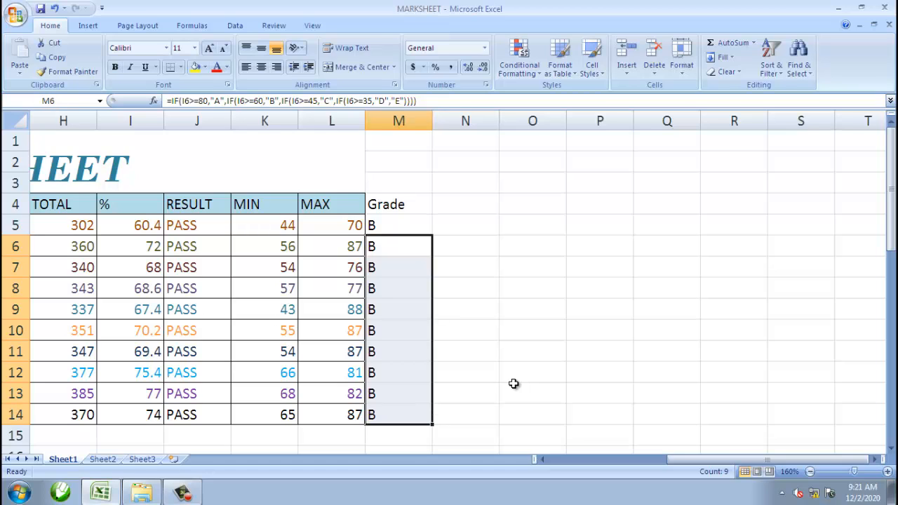
# Step: Go through the student rows to review the filled grades, inspecting the copied formula in M13
pyautogui.press('Left')
pyautogui.press('Down')
pyautogui.press('Down')
pyautogui.press('Down')
pyautogui.press('Down')
pyautogui.press('Down')
pyautogui.press('Down')
pyautogui.press('Down')
pyautogui.press('Down')
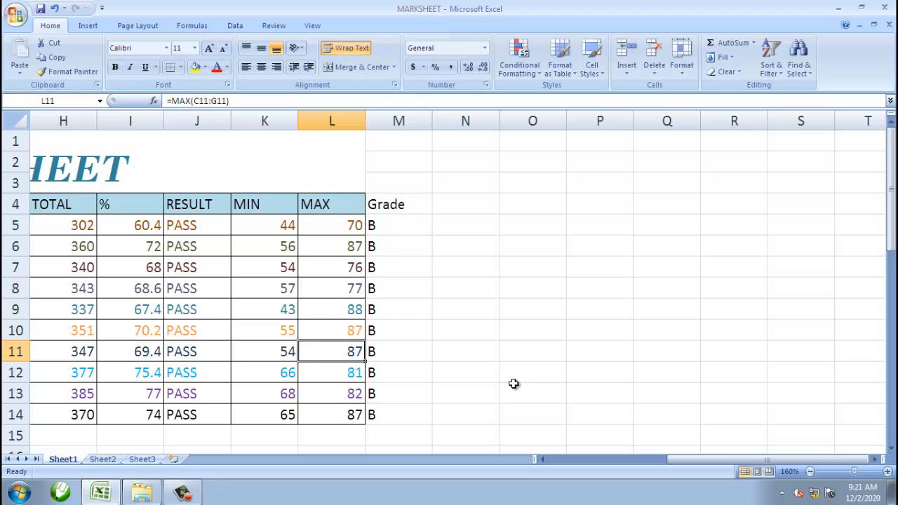
pyautogui.press('Up')
pyautogui.press('Up')
pyautogui.press('Up')
pyautogui.press('Up')
pyautogui.press('Up')
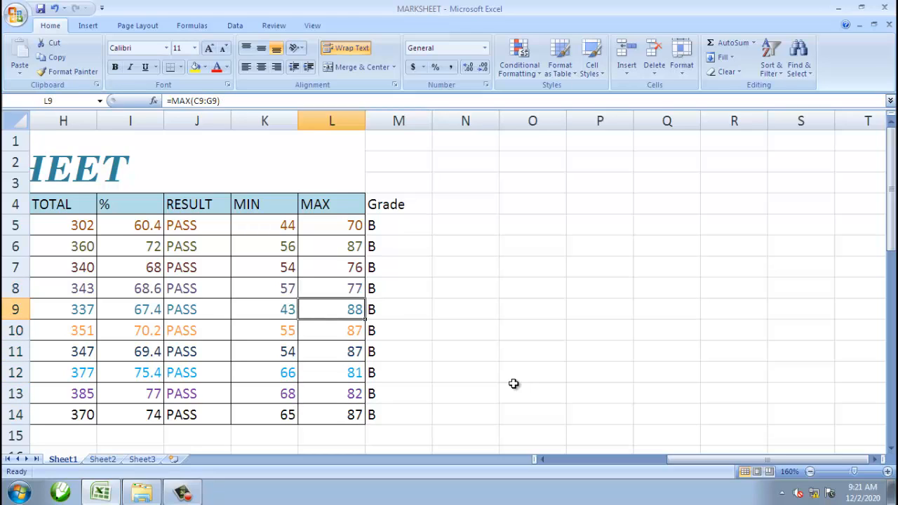
pyautogui.press('Up')
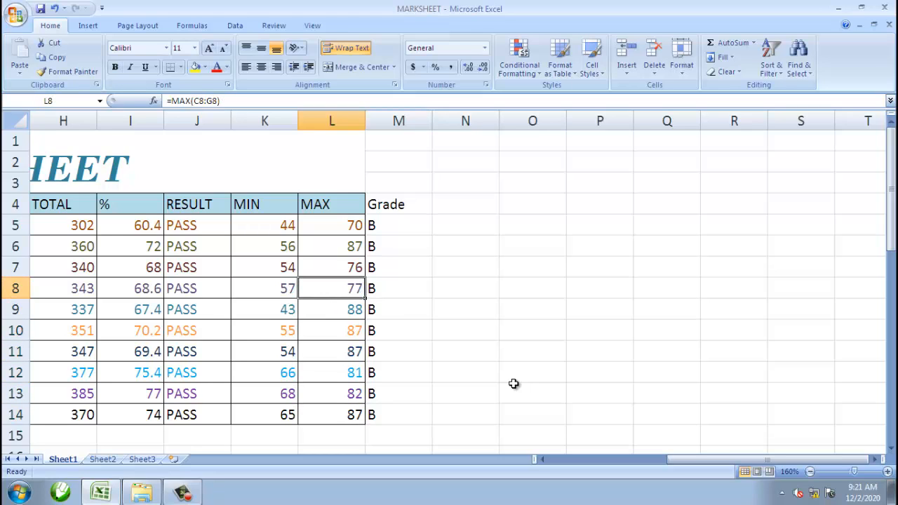
pyautogui.press('Right')
pyautogui.press('Left')
pyautogui.press('Down')
pyautogui.press('Down')
pyautogui.press('Down')
pyautogui.press('Down')
pyautogui.press('Down')
pyautogui.press('Down')
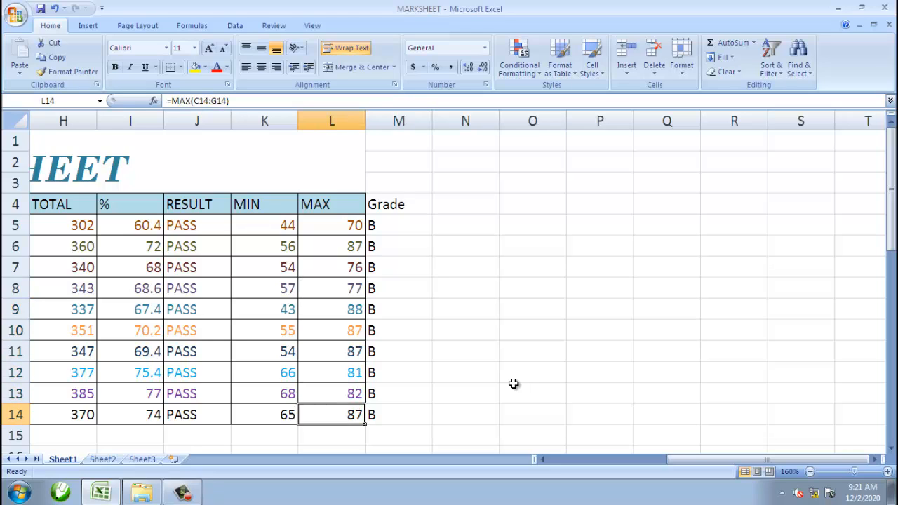
pyautogui.press('Up')
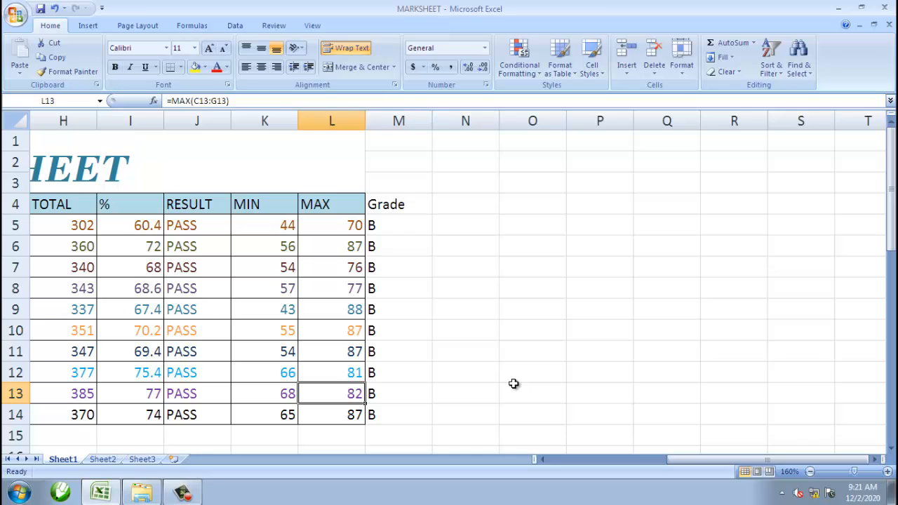
pyautogui.press('Right')
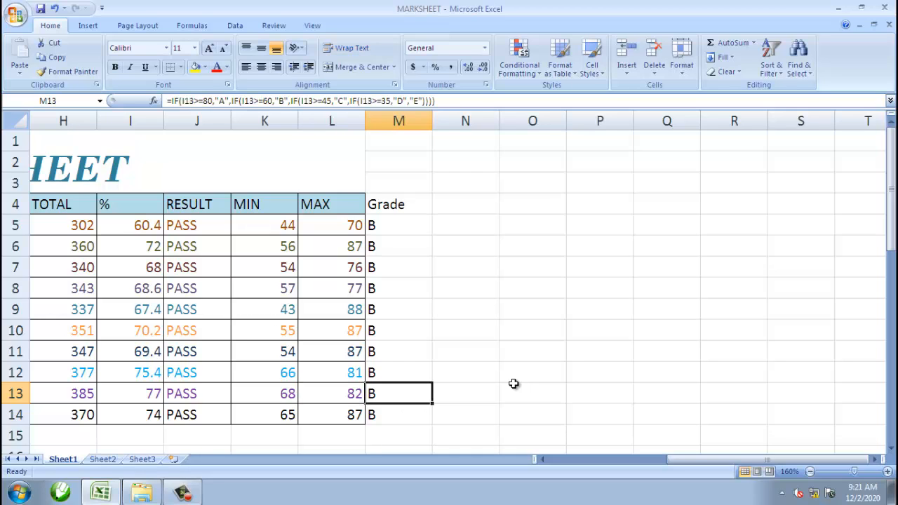
pyautogui.press('Left')
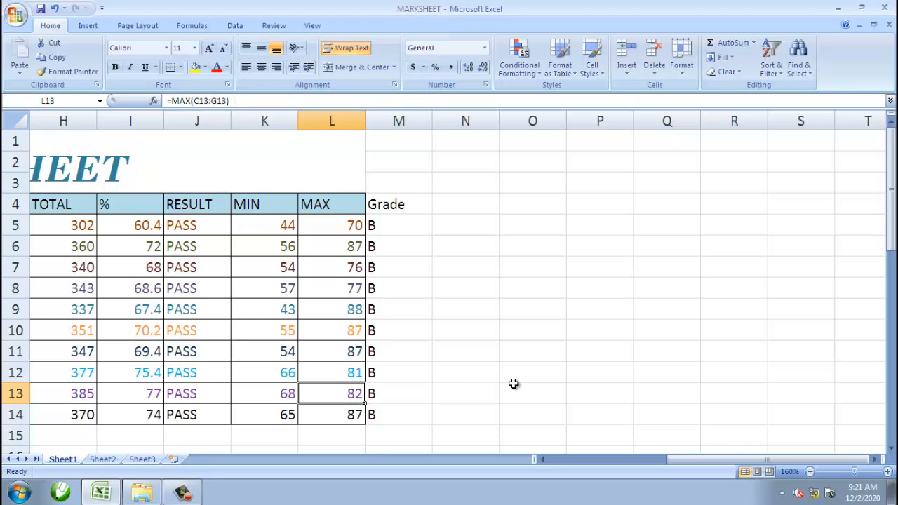
# Step: Examine the percentages in column I that the grades are based on
pyautogui.press('Left')
pyautogui.press('Left')
pyautogui.press('Left')
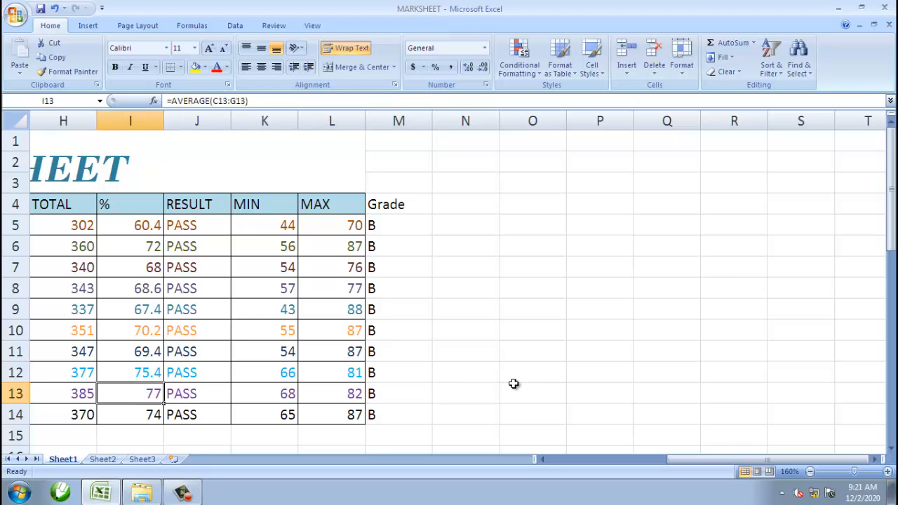
pyautogui.press('Up')
pyautogui.press('Up')
pyautogui.press('Up')
pyautogui.press('Up')
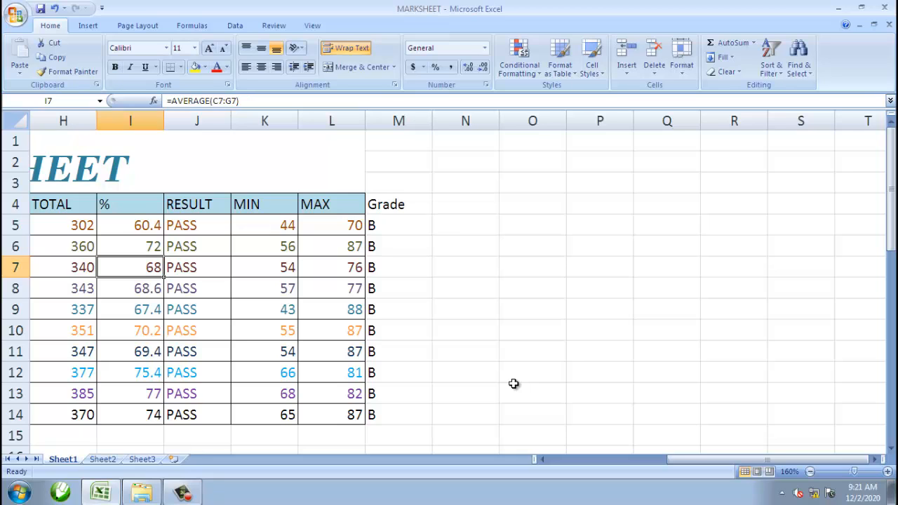
pyautogui.press('Down')
pyautogui.press('Up')
pyautogui.press('Up')
pyautogui.press('Down')
pyautogui.press('Down')
pyautogui.press('Down')
pyautogui.press('Down')
pyautogui.press('Down')
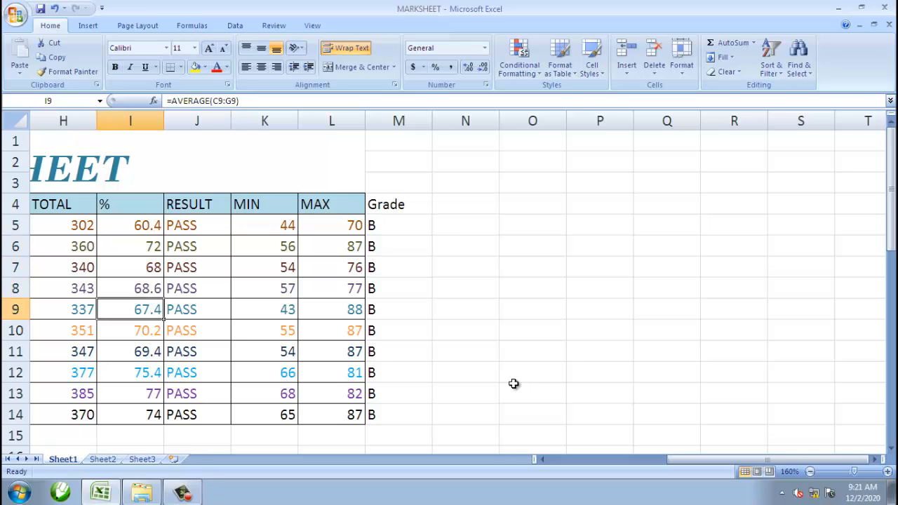
pyautogui.press('Down')
pyautogui.press('Up')
pyautogui.press('Up')
pyautogui.press('Up')
pyautogui.press('Up')
pyautogui.press('Up')
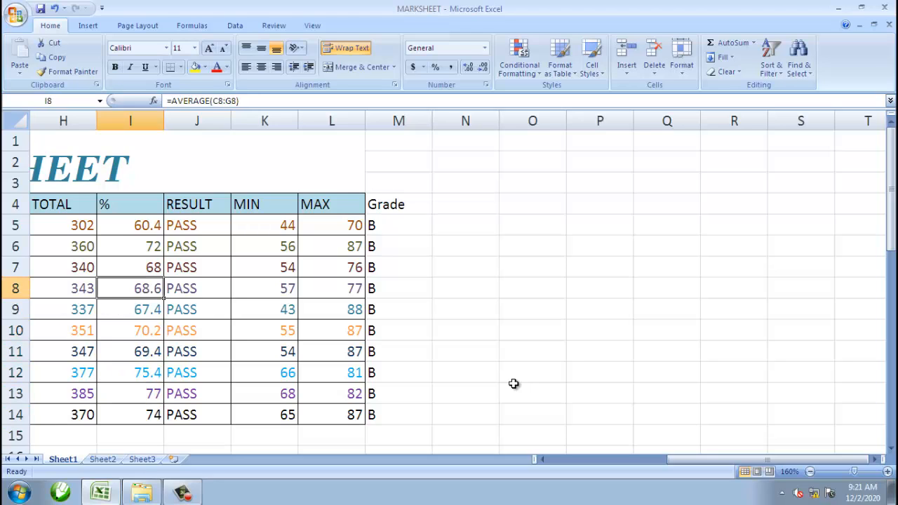
# Step: Test the grade formula by entering 80 as the percentage in I12, and undo that entry
pyautogui.press('Up')
pyautogui.press('Down')
pyautogui.press('Down')
pyautogui.press('Down')
pyautogui.press('Down')
pyautogui.press('Down')
pyautogui.press('Down')
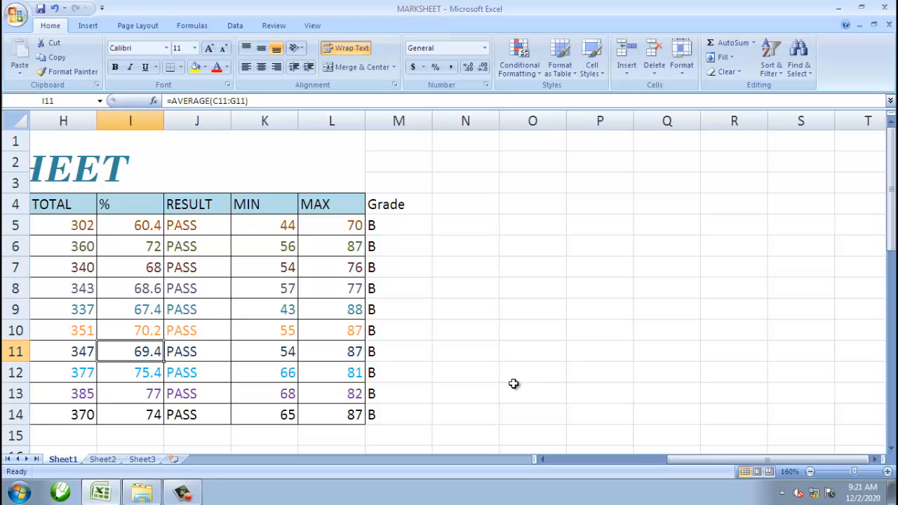
pyautogui.write('80')
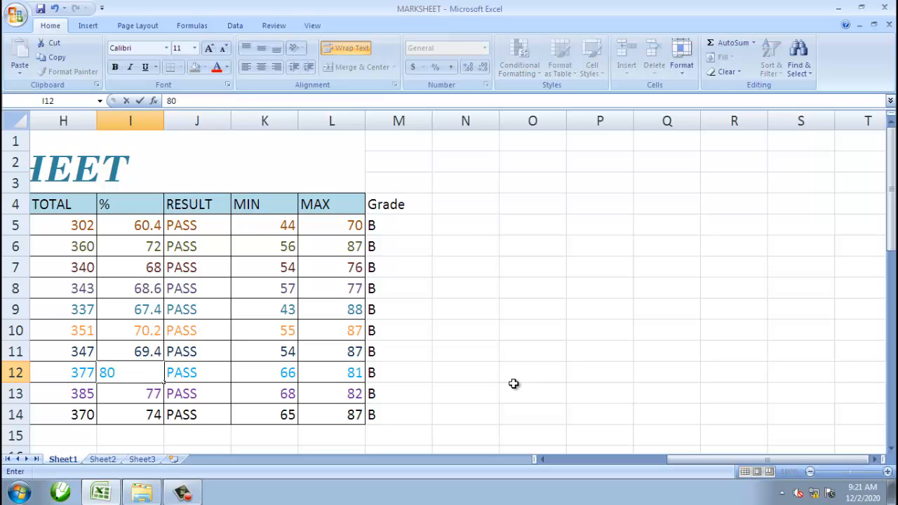
pyautogui.press('Return')
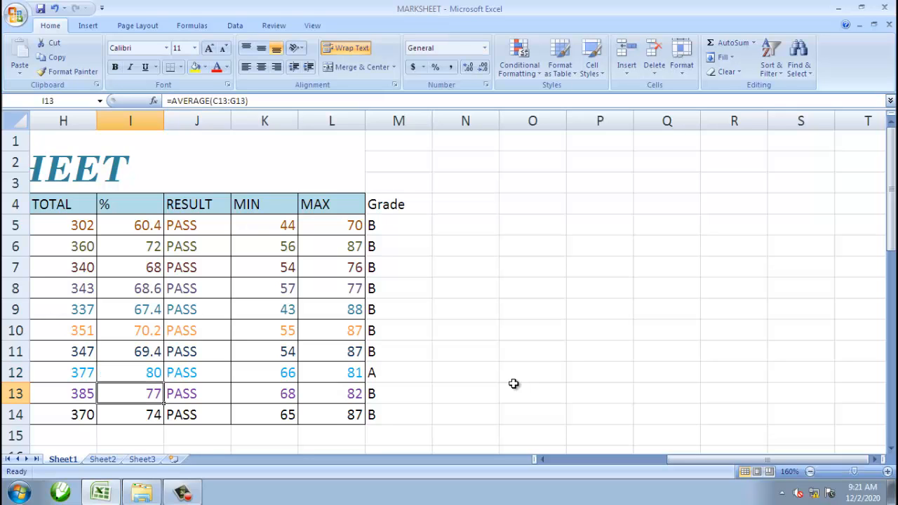
pyautogui.press('Up')
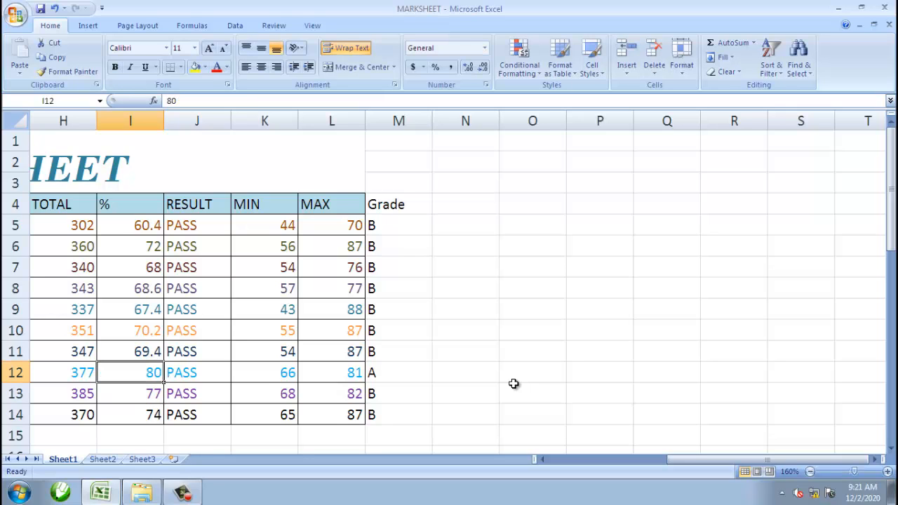
pyautogui.hotkey('ctrl', 'z')
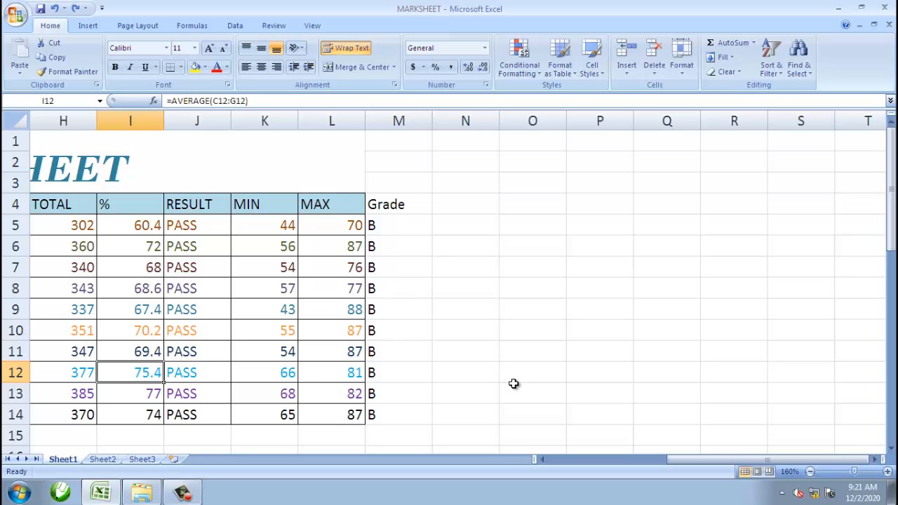
# Step: Look along row 14 of the marksheet, from the subject marks across to the grade formula in M14
pyautogui.press('Down')
pyautogui.press('Down')
pyautogui.press('Left')
pyautogui.press('Left')
pyautogui.press('Left')
pyautogui.press('Left')
pyautogui.press('Left')
pyautogui.press('Left')
pyautogui.press('Left')
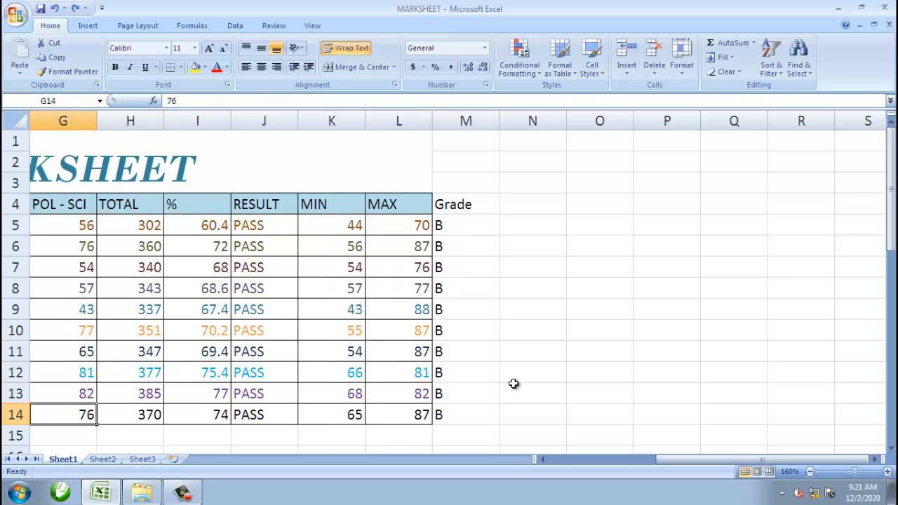
pyautogui.press('Left')
pyautogui.press('Right')
pyautogui.press('Right')
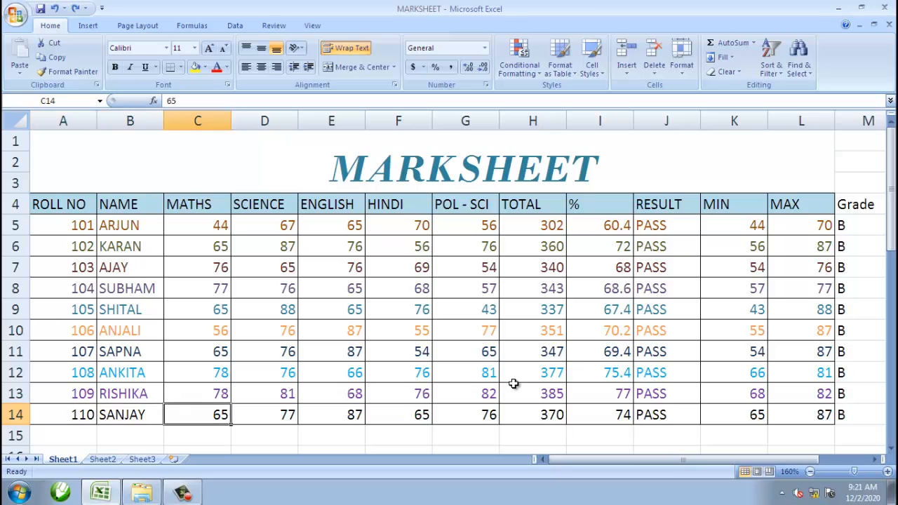
pyautogui.press('Right')
pyautogui.press('Right')
pyautogui.press('Right')
pyautogui.press('Right')
pyautogui.press('Right')
pyautogui.press('Right')
pyautogui.press('Right')
pyautogui.press('Right')
pyautogui.press('Right')
pyautogui.press('Right')
pyautogui.press('Right')
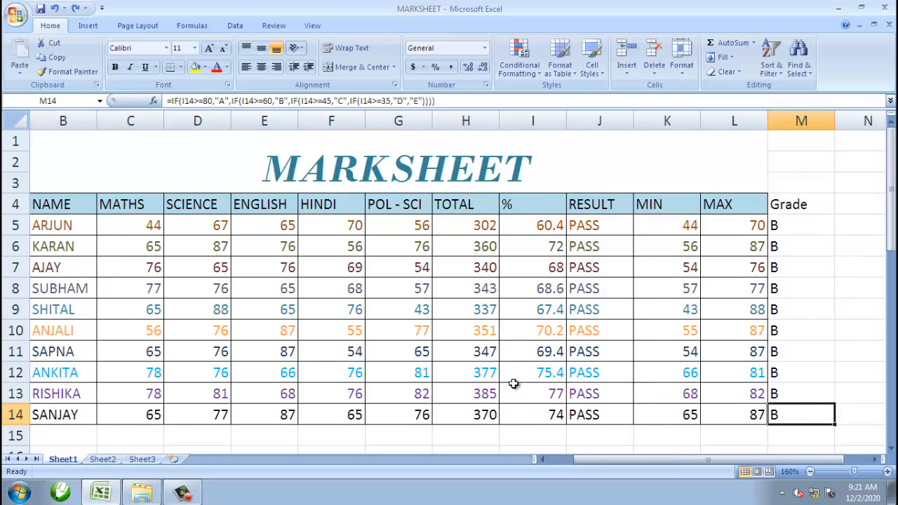
# Step: Apply All Borders to the grade cells M5 through M14
pyautogui.press('Left')
pyautogui.press('Up')
pyautogui.press('Up')
pyautogui.press('Up')
pyautogui.press('Up')
pyautogui.press('Up')
pyautogui.press('Up')
pyautogui.press('Up')
pyautogui.press('Up')
pyautogui.press('Up')
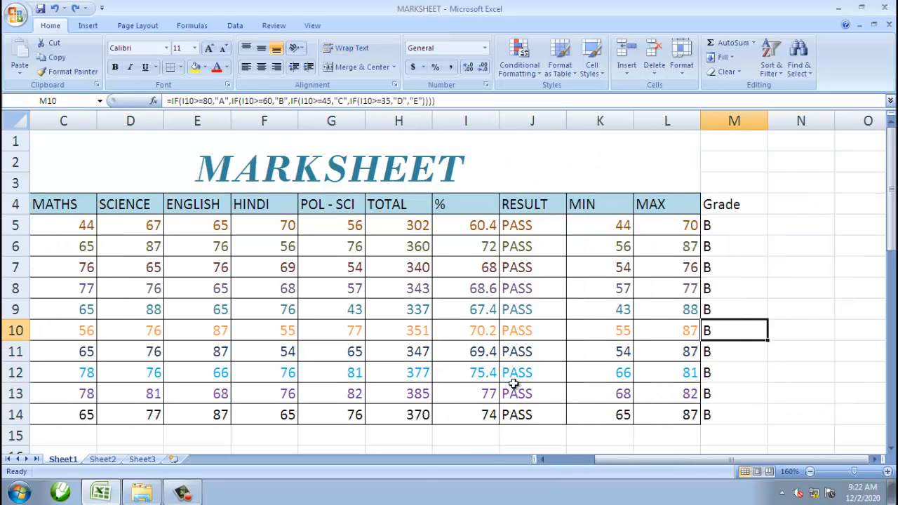
pyautogui.hotkey('shift', 'Down')
pyautogui.hotkey('shift', 'Down')
pyautogui.hotkey('shift', 'Down')
pyautogui.hotkey('shift', 'Down')
pyautogui.hotkey('shift', 'Down')
pyautogui.hotkey('shift', 'Down')
pyautogui.hotkey('shift', 'Down')
pyautogui.hotkey('shift', 'Down')
pyautogui.hotkey('shift', 'Down')
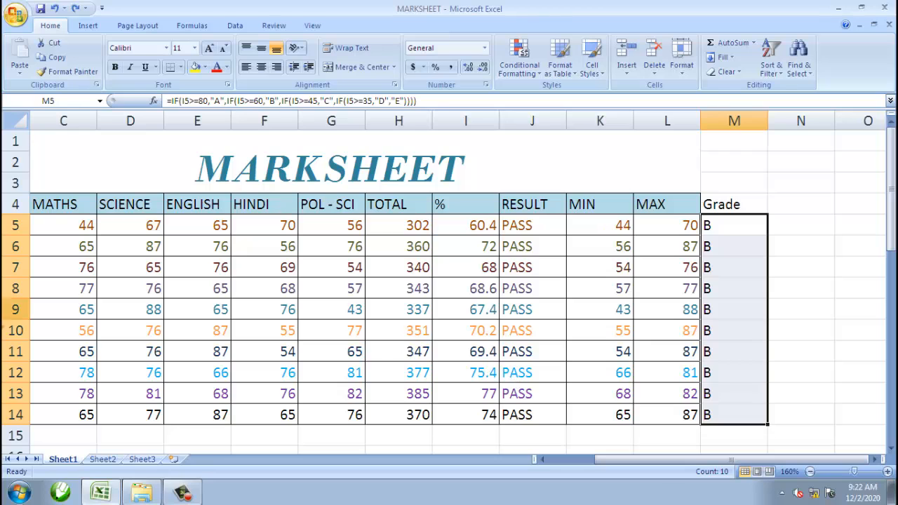
pyautogui.click(181, 67)
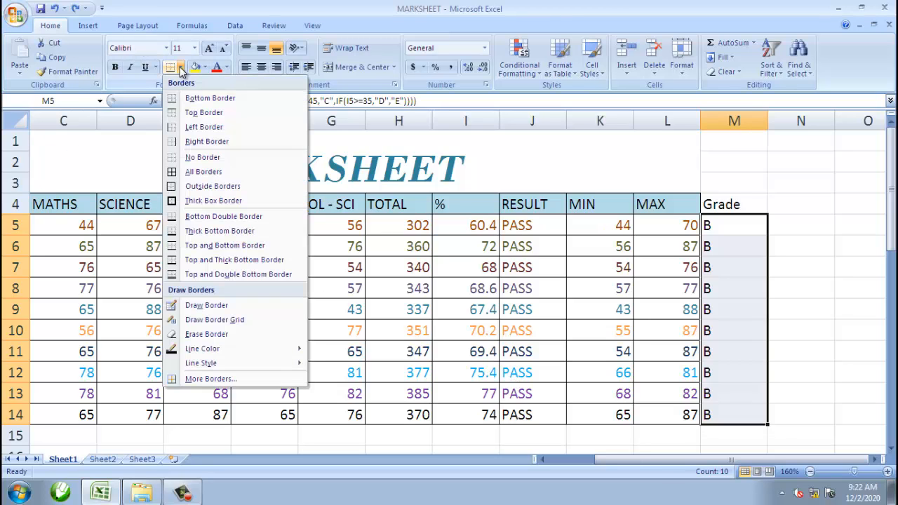
pyautogui.click(203, 172)
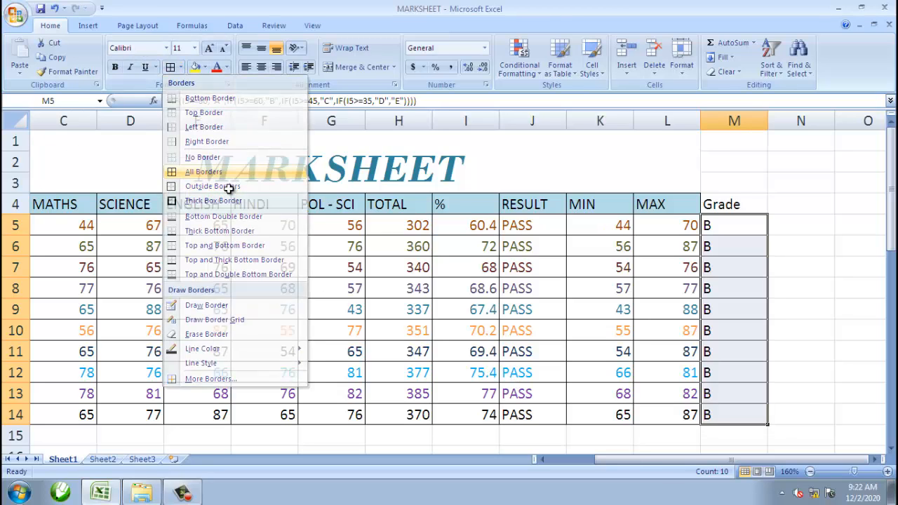
pyautogui.click(727, 208)
pyautogui.click(251, 282)
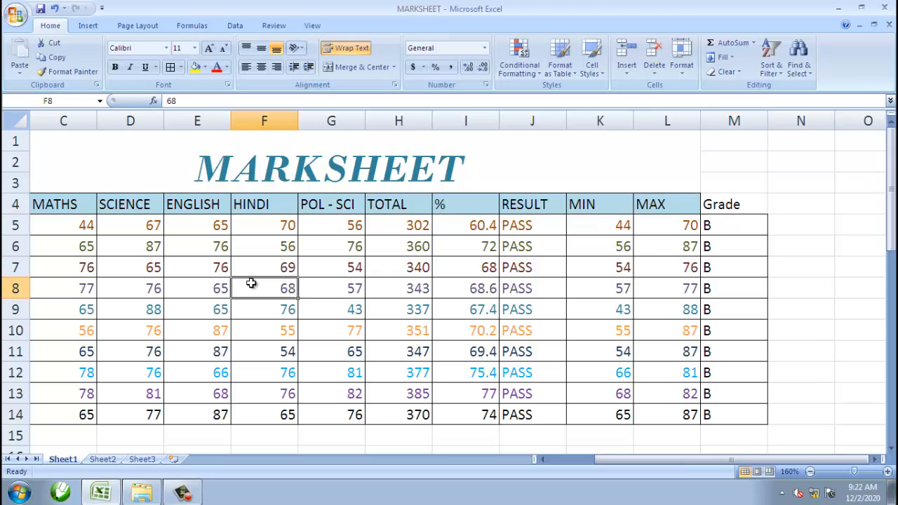
# Step: Look over the bordered marks table and inspect the grade formulas in M6 and M5
pyautogui.press('Down')
pyautogui.press('Down')
pyautogui.press('Down')
pyautogui.press('Up')
pyautogui.press('Up')
pyautogui.press('Up')
pyautogui.press('Up')
pyautogui.press('Up')
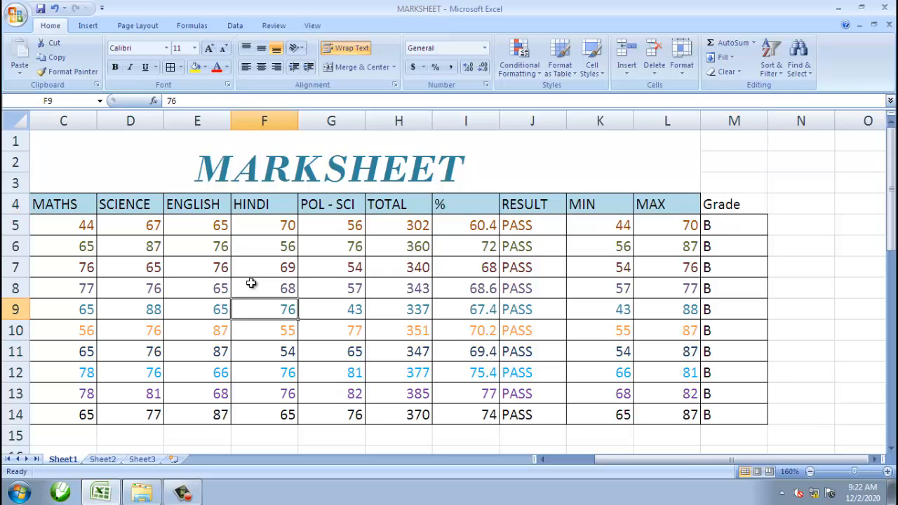
pyautogui.press('Right')
pyautogui.press('Right')
pyautogui.press('Right')
pyautogui.press('Right')
pyautogui.press('Right')
pyautogui.press('Right')
pyautogui.press('Right')
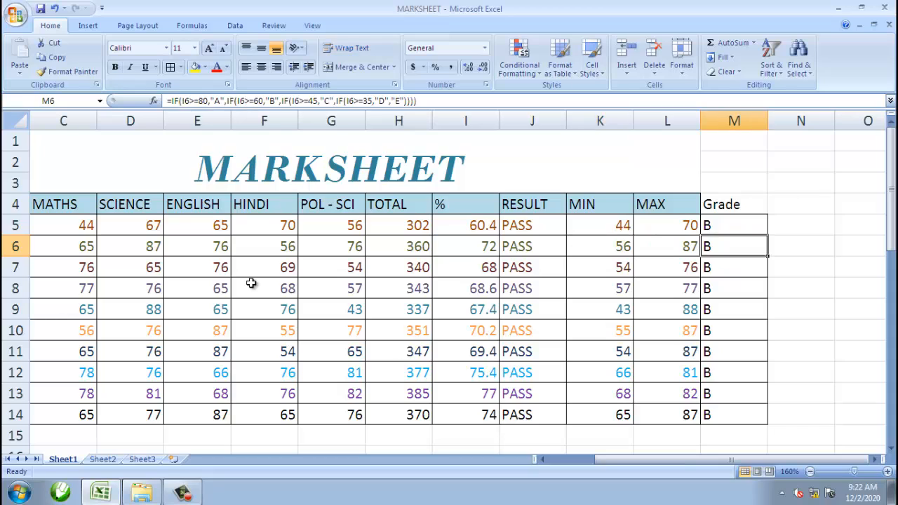
pyautogui.press('Up')
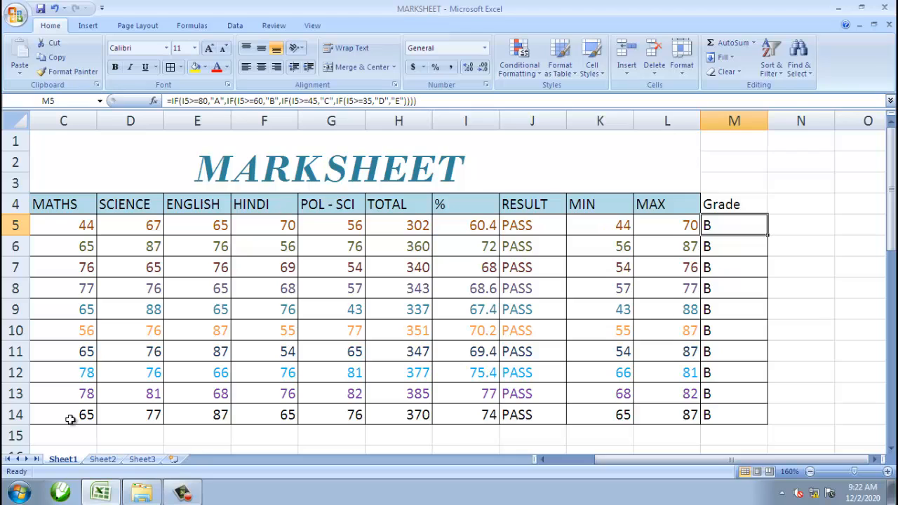
# Step: Rename Sheet1 as Marksheet
pyautogui.rightClick(65, 461)
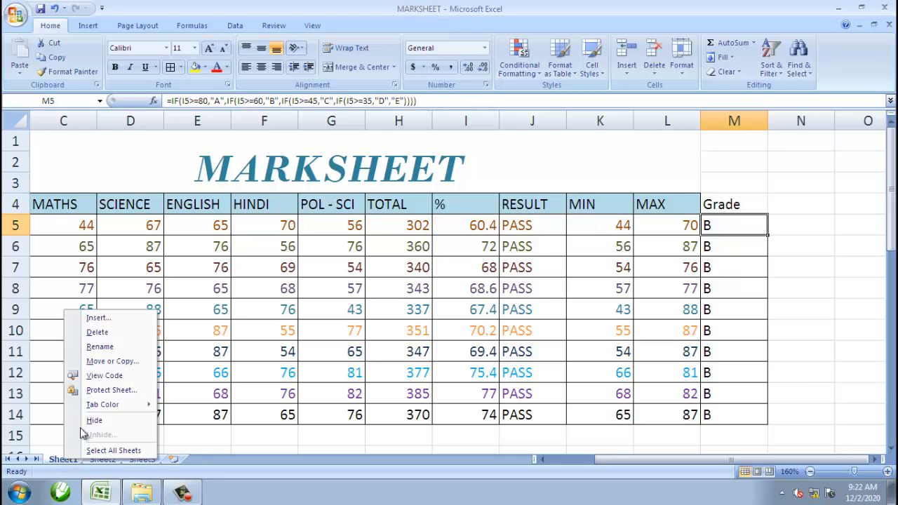
pyautogui.click(112, 351)
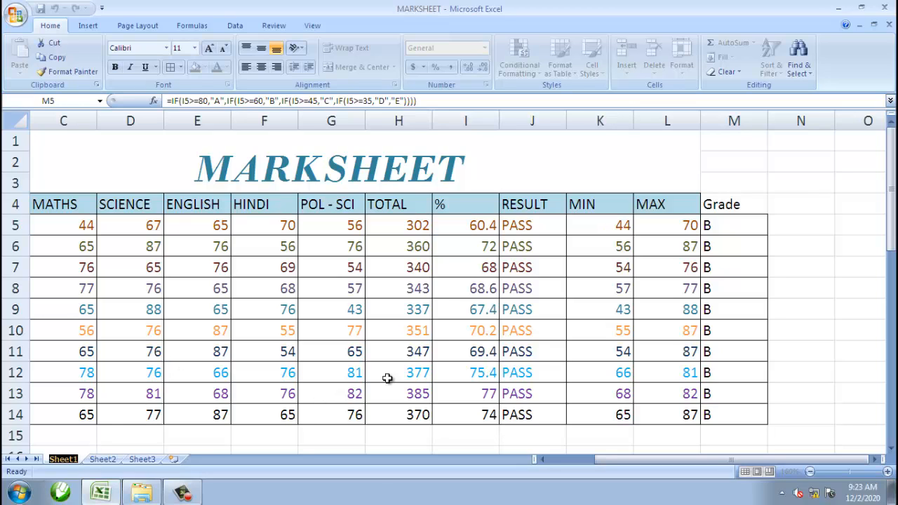
pyautogui.write('Marks')
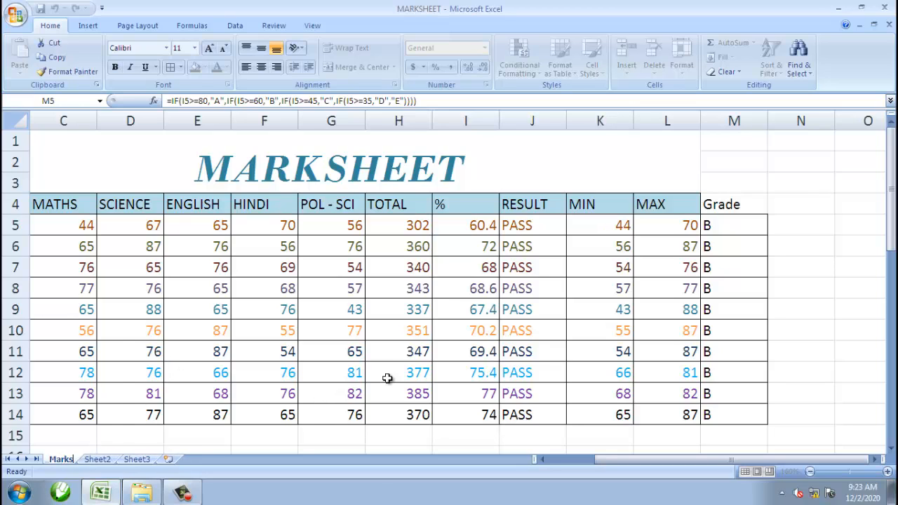
pyautogui.write('heet')
pyautogui.click(387, 378)
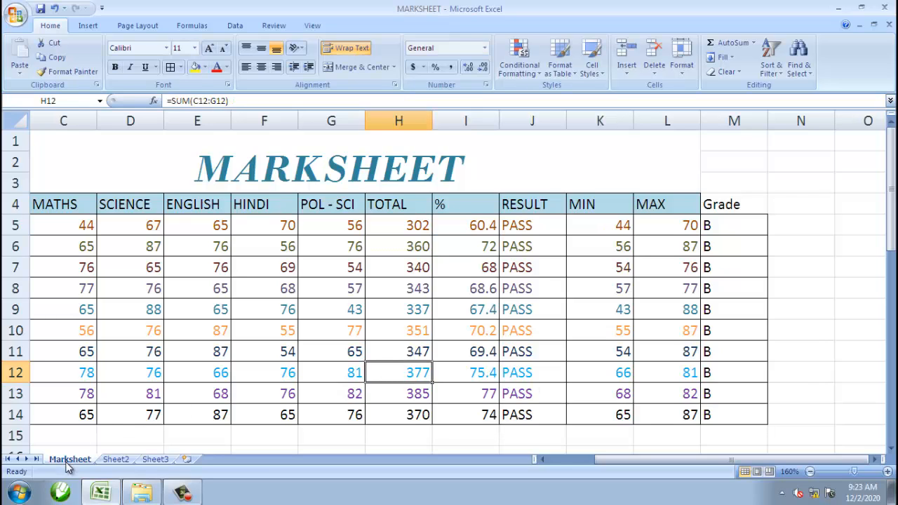
# Step: Examine the contents of Sheet2
pyautogui.click(116, 459)
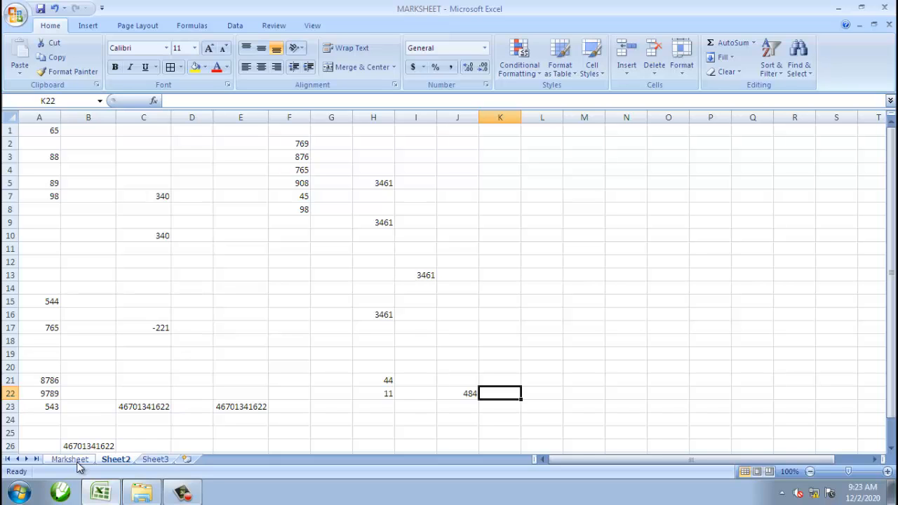
pyautogui.click(181, 303)
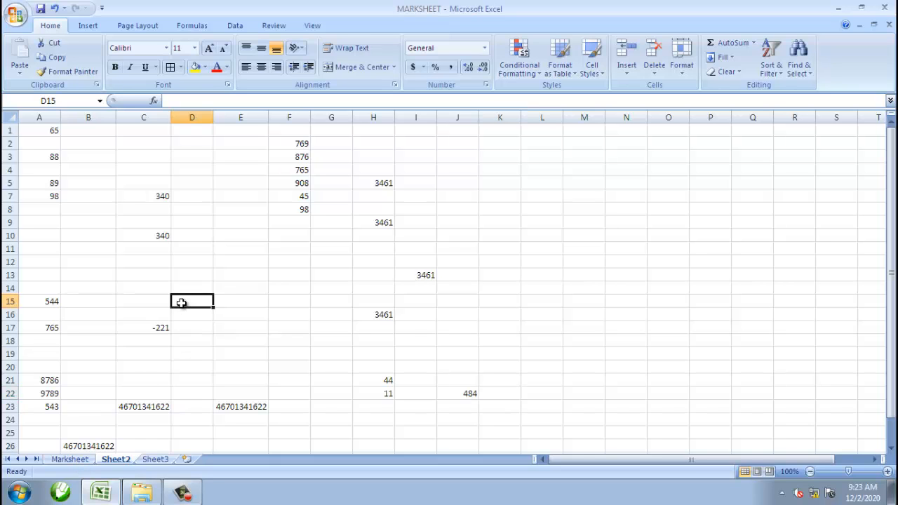
pyautogui.scroll(-6, 180, 303)
pyautogui.scroll(6, 180, 303)
pyautogui.click(246, 265)
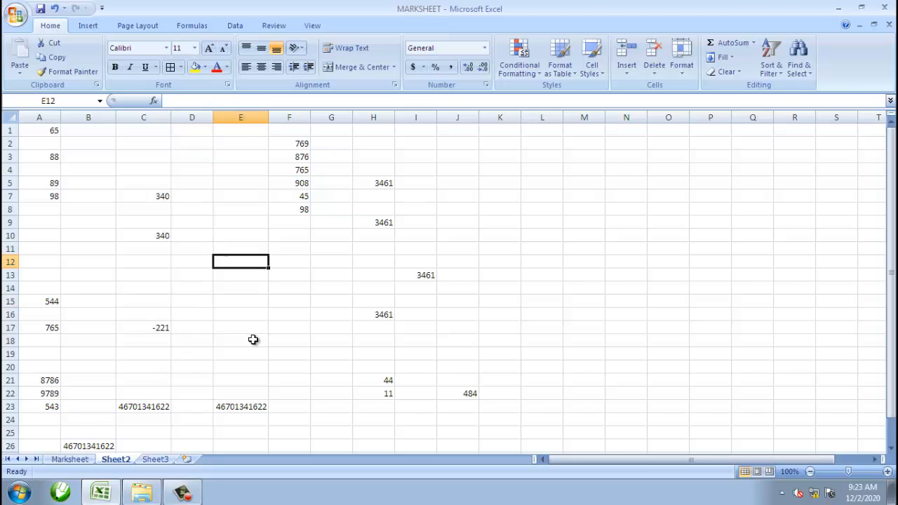
# Step: Open Sheet3 and enlarge it to 190% zoom, showing the sheet from column A
pyautogui.click(158, 460)
pyautogui.click(127, 276)
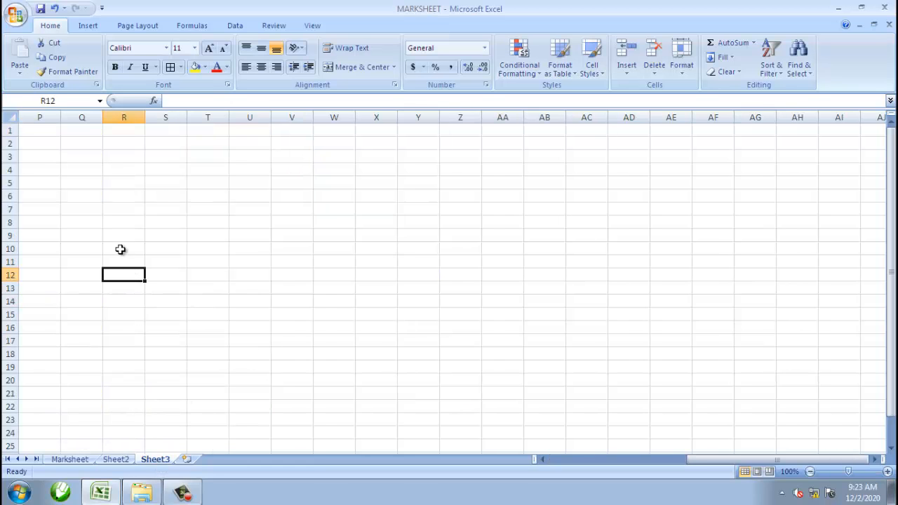
pyautogui.keyDown('ctrl'); pyautogui.scroll(6, 96, 225); pyautogui.keyUp('ctrl')
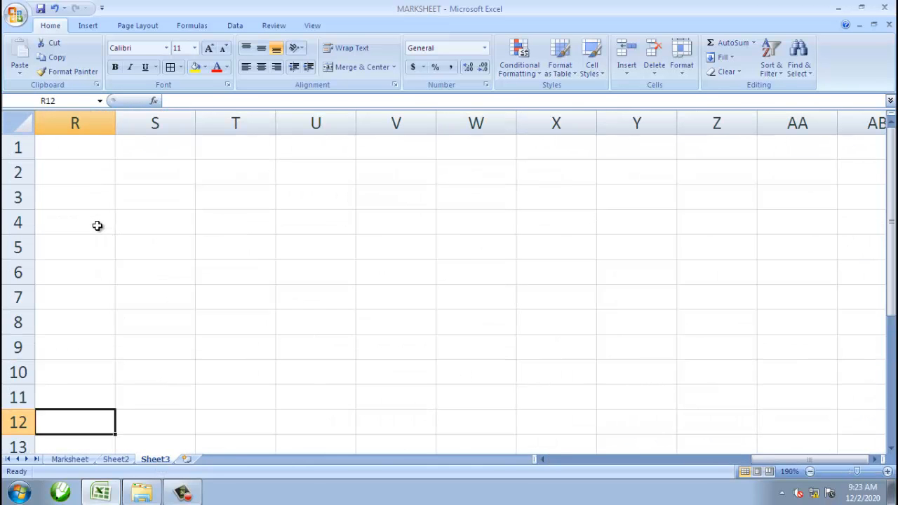
pyautogui.moveTo(811, 462); pyautogui.dragTo(583, 477)
pyautogui.click(234, 264)
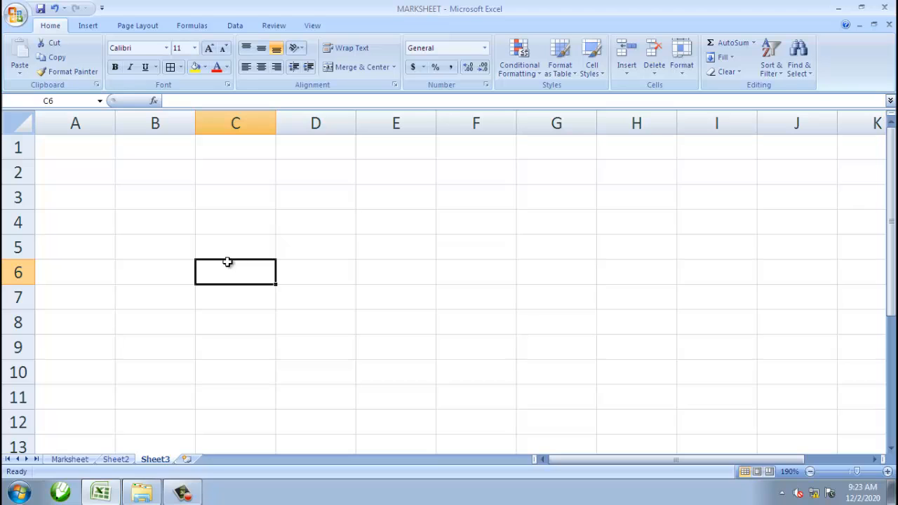
pyautogui.click(134, 222)
pyautogui.click(291, 325)
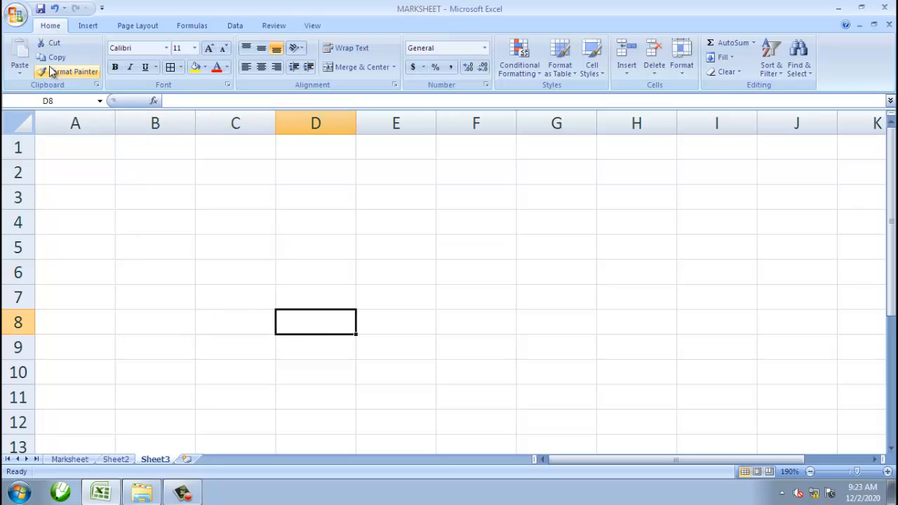
pyautogui.click(145, 278)
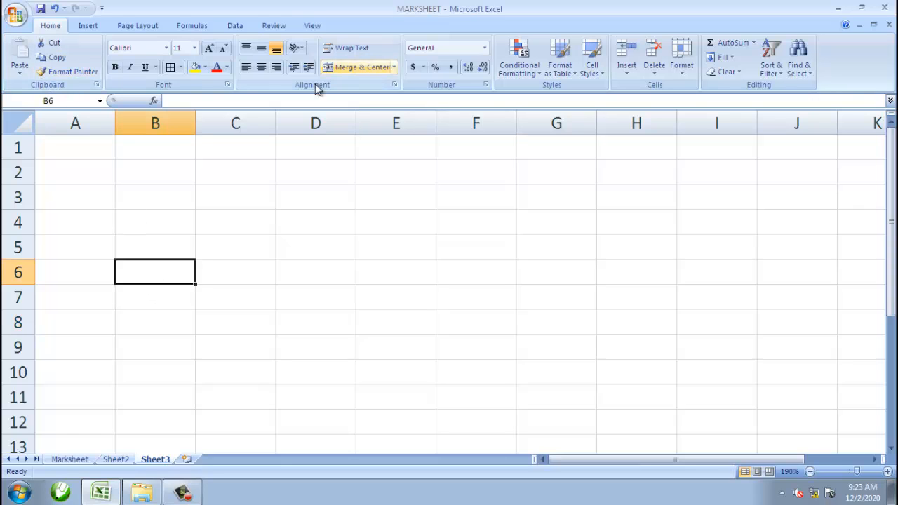
pyautogui.click(234, 270)
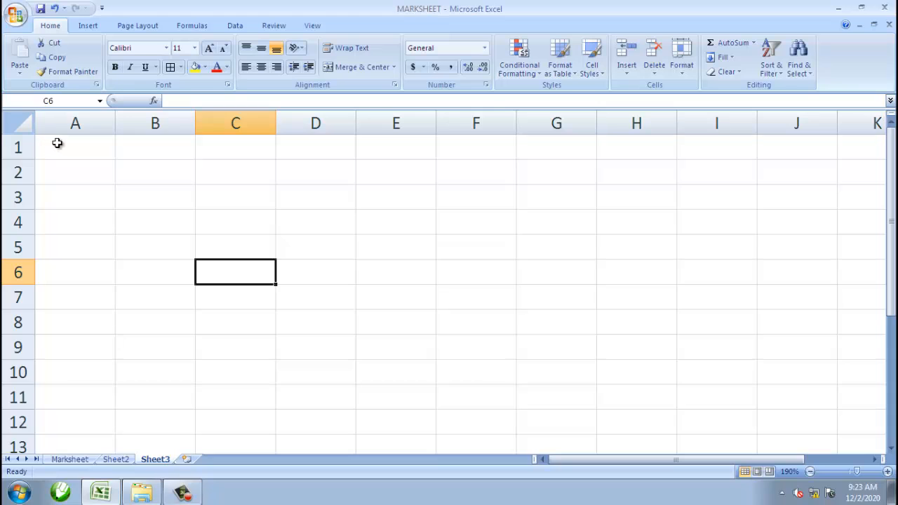
# Step: Merge and center the cells A1 through H3 on Sheet3
pyautogui.moveTo(57, 143); pyautogui.dragTo(674, 189)
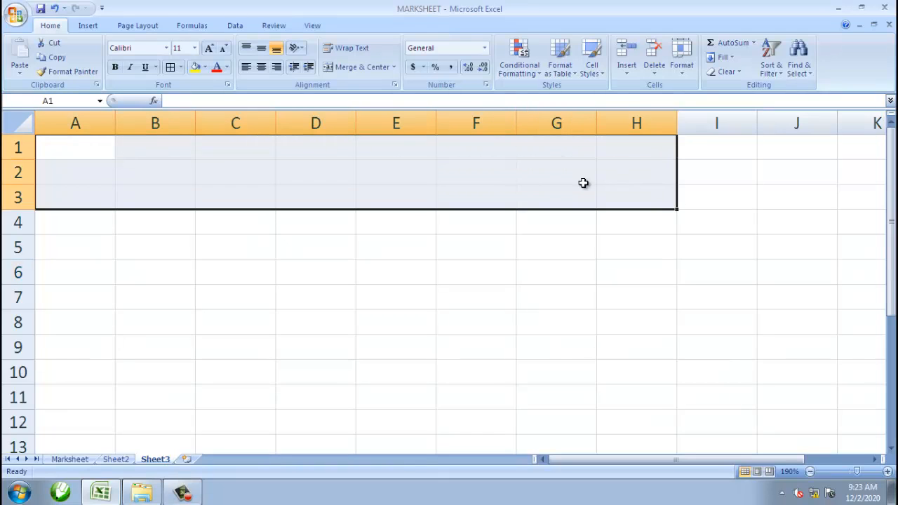
pyautogui.click(345, 69)
pyautogui.click(330, 300)
# Step: Enter the title PRODUCT TABLE in the merged title cell A1
pyautogui.click(251, 200)
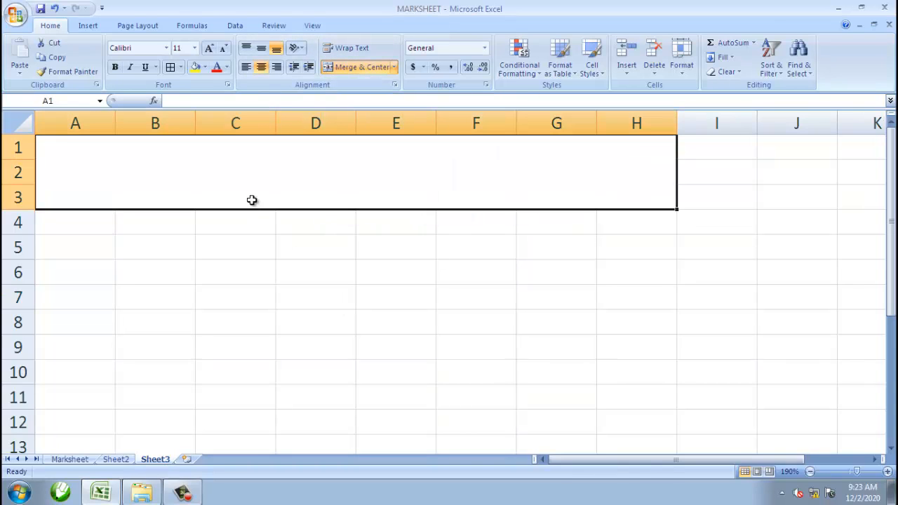
pyautogui.write('P')
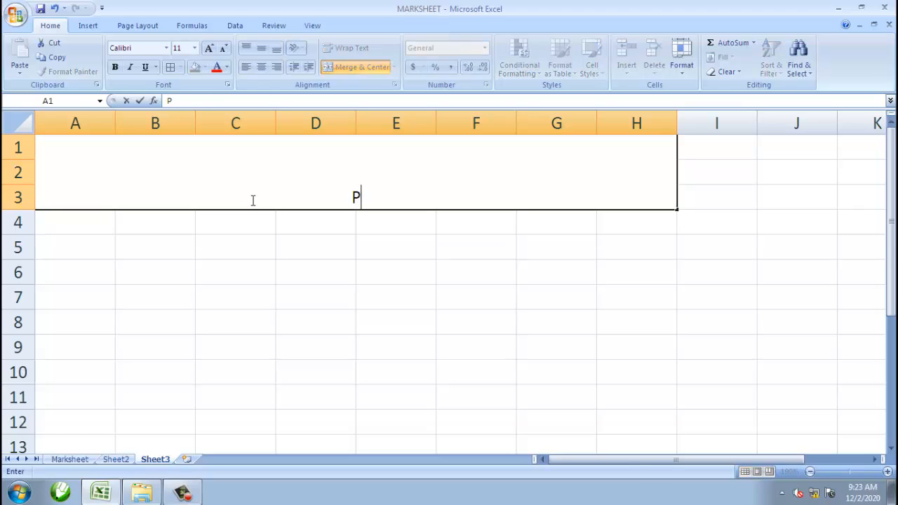
pyautogui.write('RODUCT TANLE')
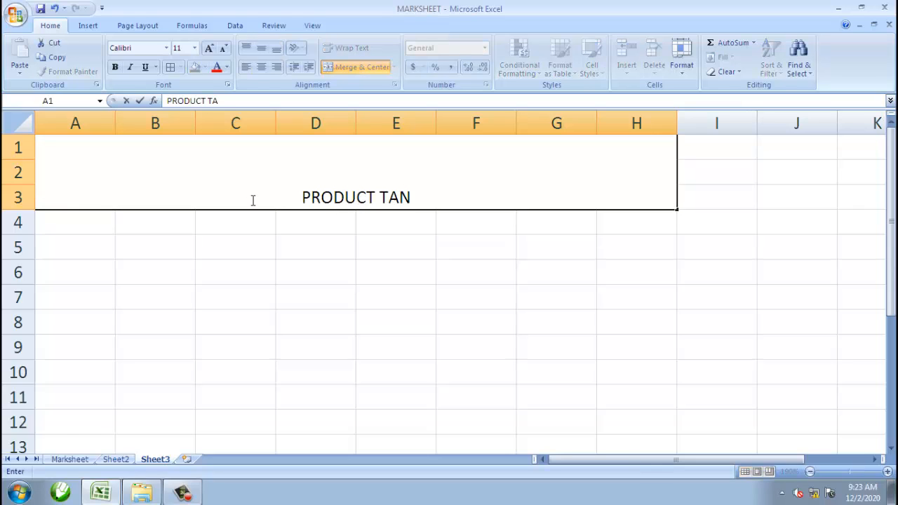
pyautogui.press('BackSpace')
pyautogui.press('BackSpace')
pyautogui.press('BackSpace')
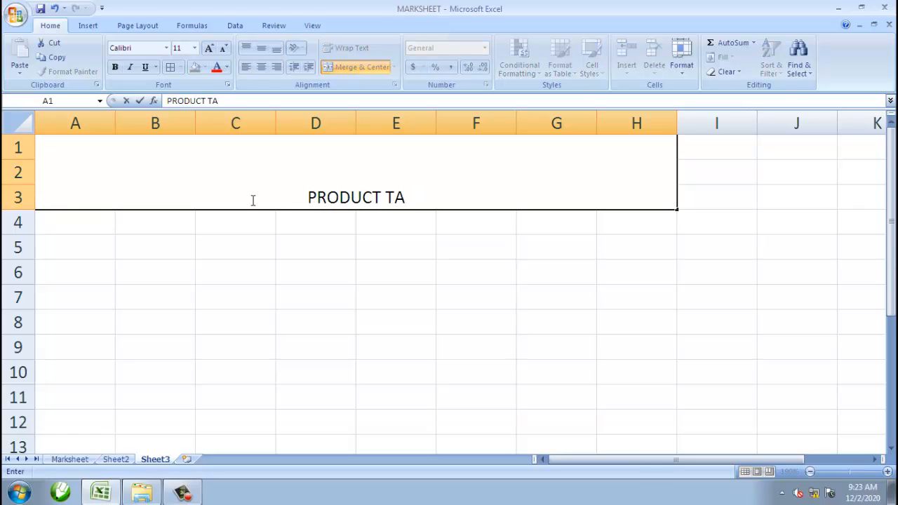
pyautogui.write('BLE')
pyautogui.click(313, 304)
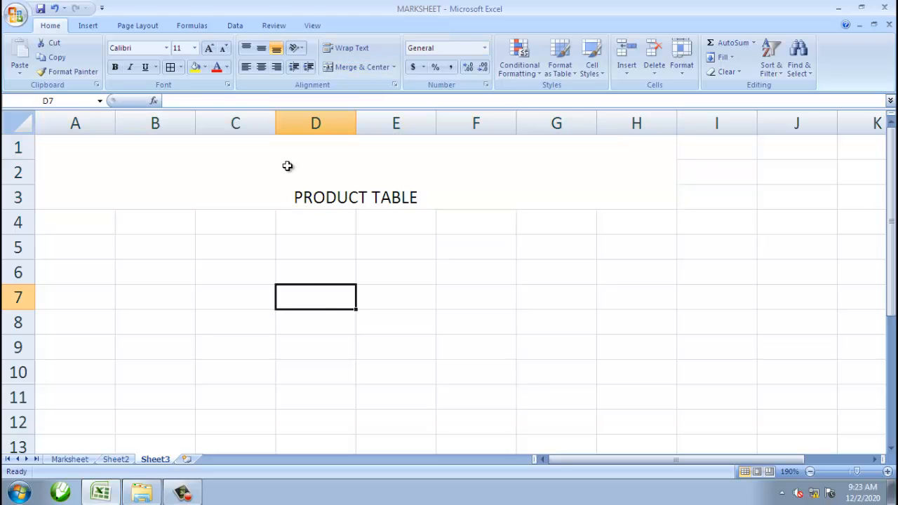
# Step: Enlarge the font of the PRODUCT TABLE title in the merged cell A1 to size 48
pyautogui.click(280, 156)
pyautogui.click(209, 49)
pyautogui.click(209, 48)
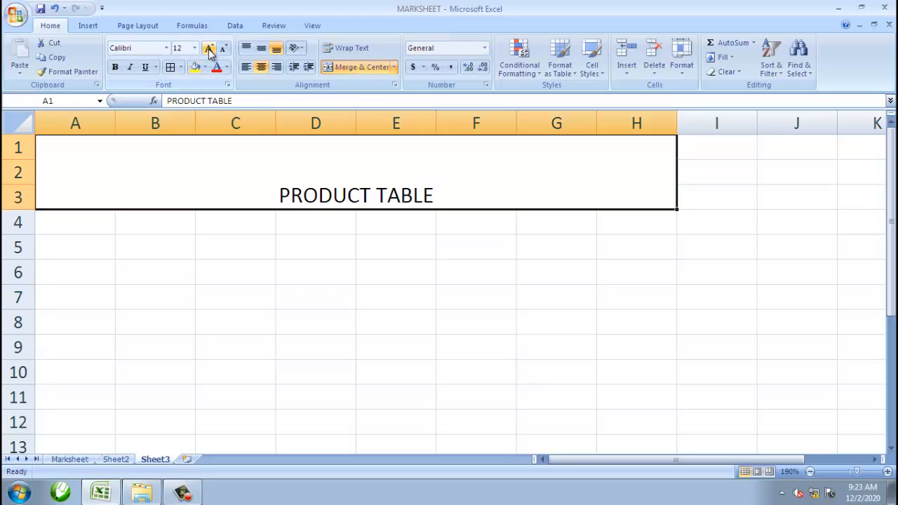
pyautogui.click(209, 48)
pyautogui.click(209, 49)
pyautogui.click(209, 48)
pyautogui.click(209, 49)
pyautogui.click(209, 48)
pyautogui.click(209, 49)
pyautogui.click(209, 48)
pyautogui.click(208, 49)
pyautogui.click(208, 48)
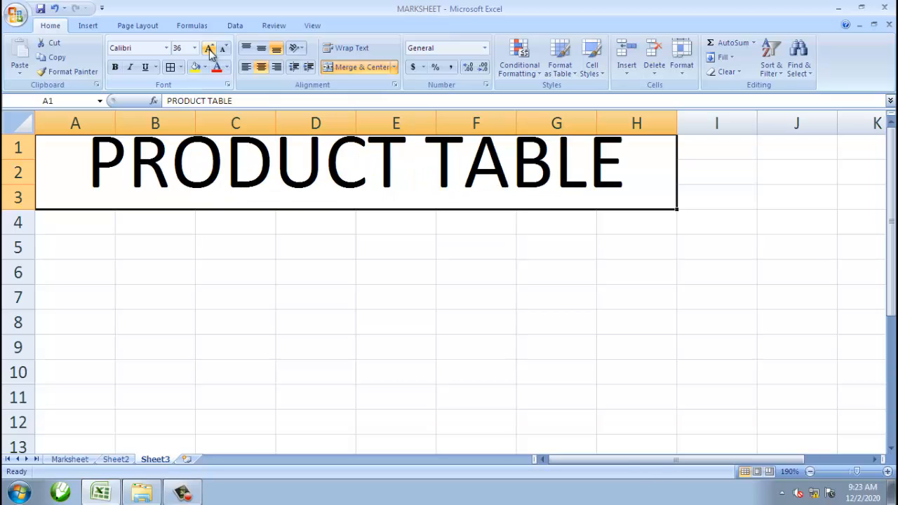
# Step: Set the PRODUCT TABLE title in the Algerian font and reduce its size to 36
pyautogui.click(166, 47)
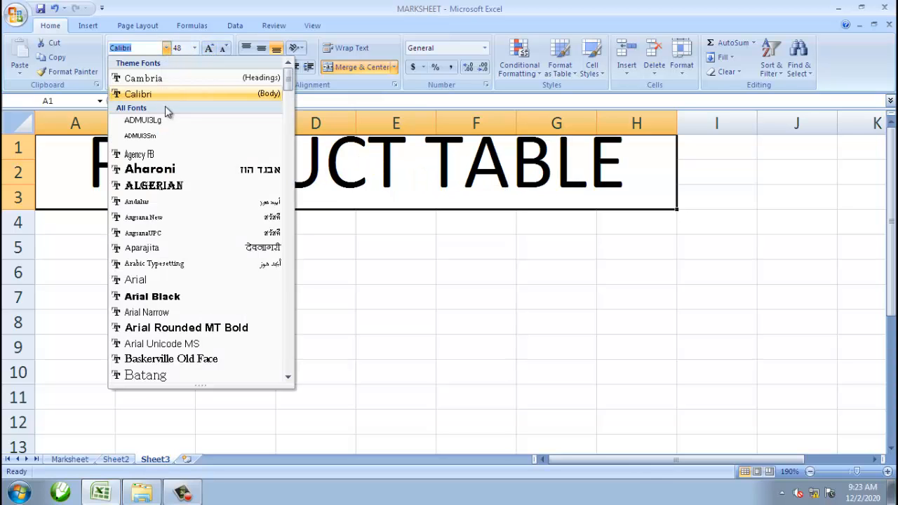
pyautogui.click(153, 186)
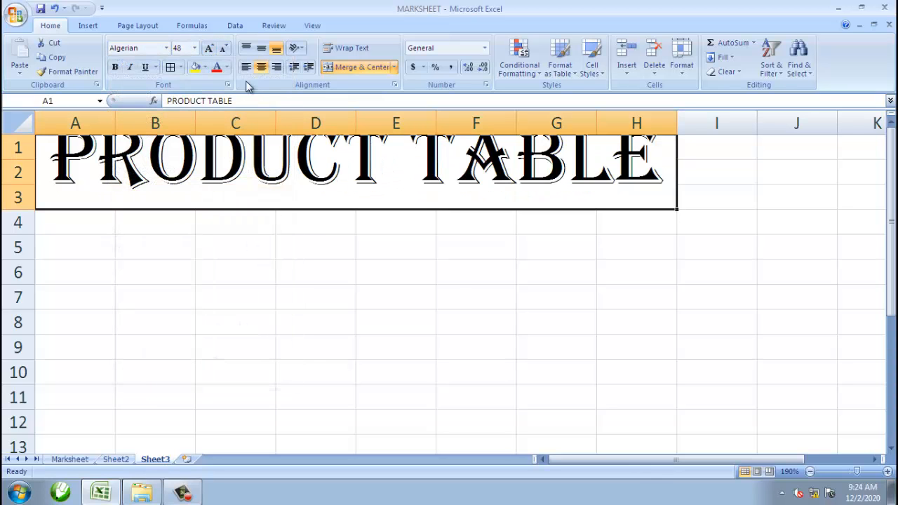
pyautogui.click(223, 51)
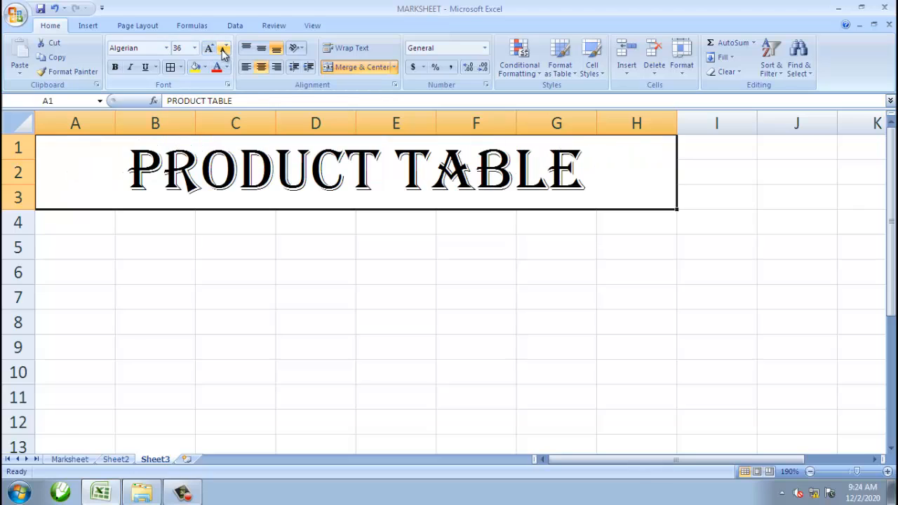
pyautogui.click(271, 245)
# Step: Enter the column headings S.NO. in A4 and PRO.NAME in B4
pyautogui.click(77, 221)
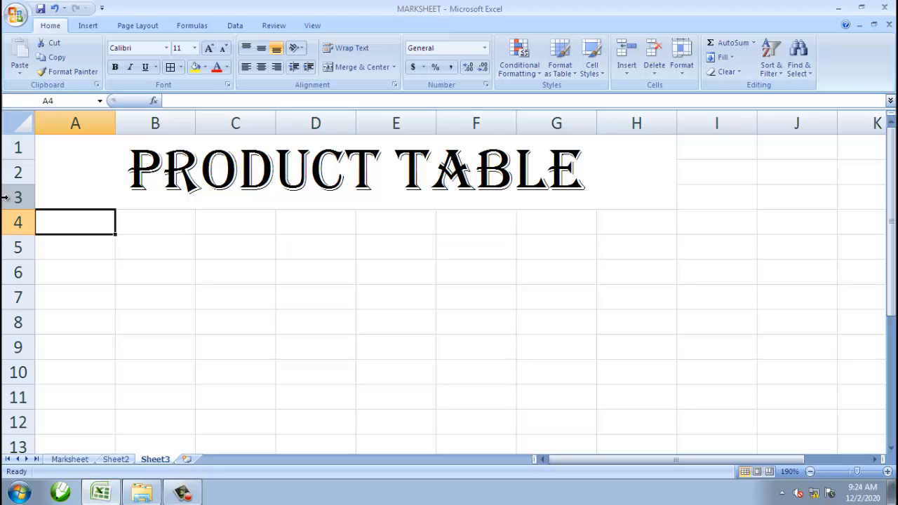
pyautogui.write('S')
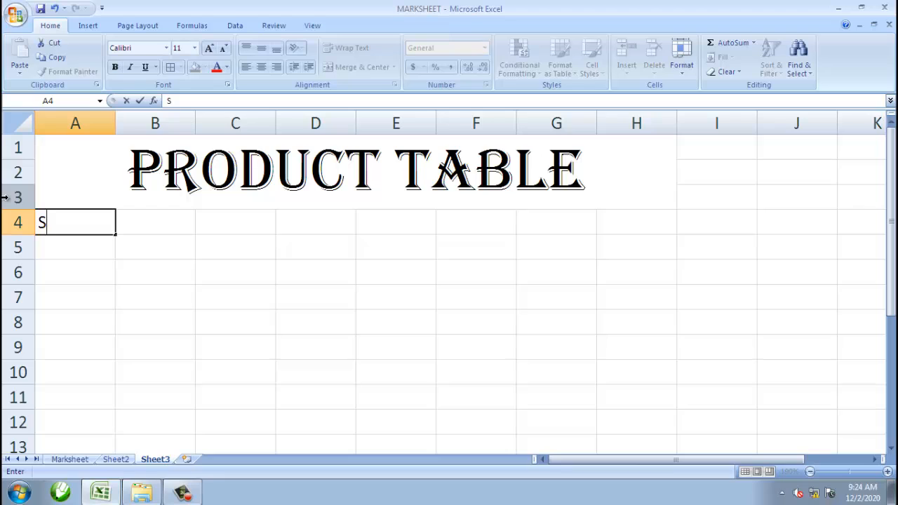
pyautogui.write('.NO.')
pyautogui.press('Tab')
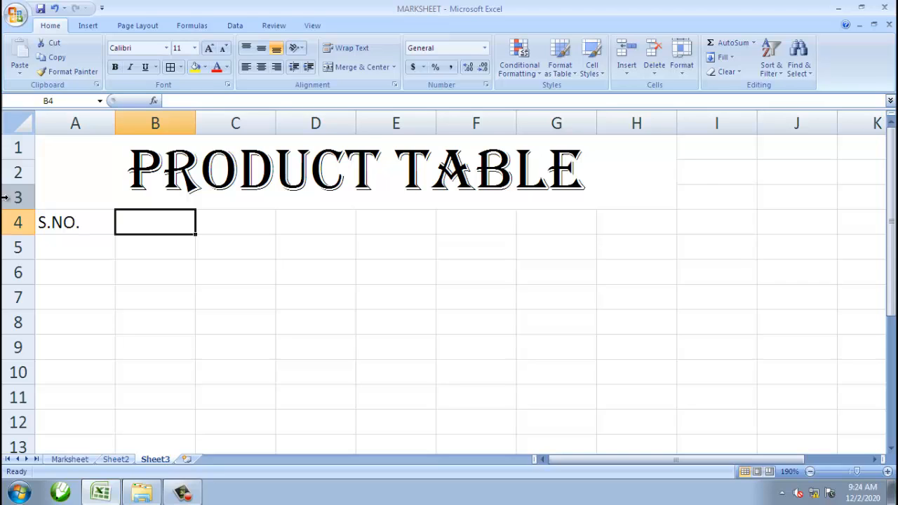
pyautogui.write('PRO')
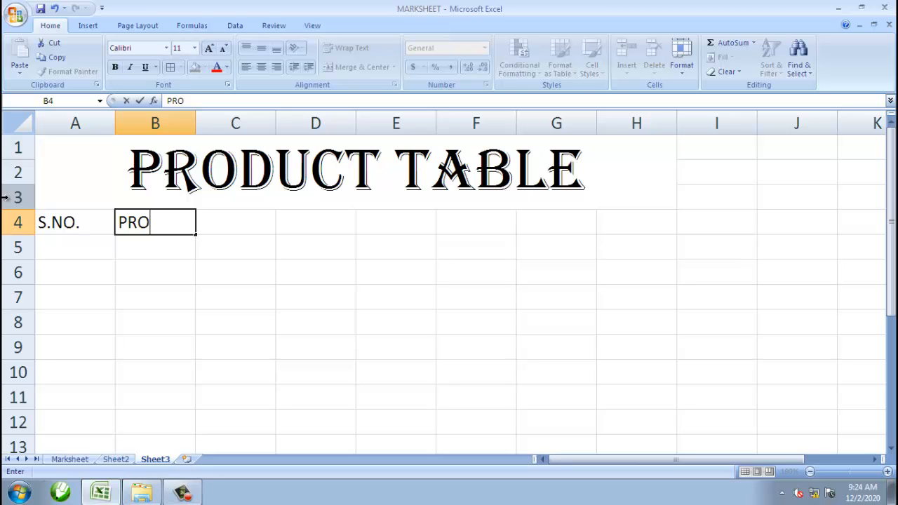
pyautogui.write('.NAME')
pyautogui.press('Tab')
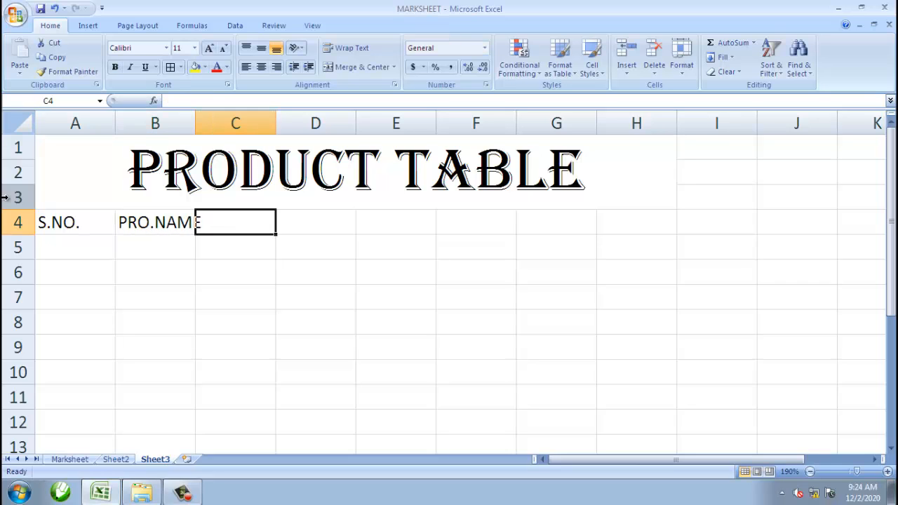
# Step: Enter the column headings PRICE, QNTY. and TOTAL in cells C4 to E4
pyautogui.write('PRICE')
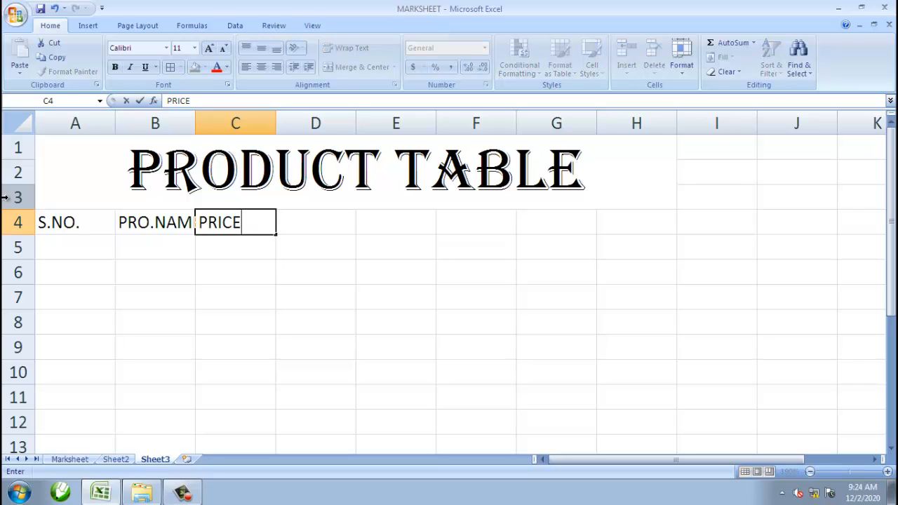
pyautogui.press('Tab')
pyautogui.write('QNTY.')
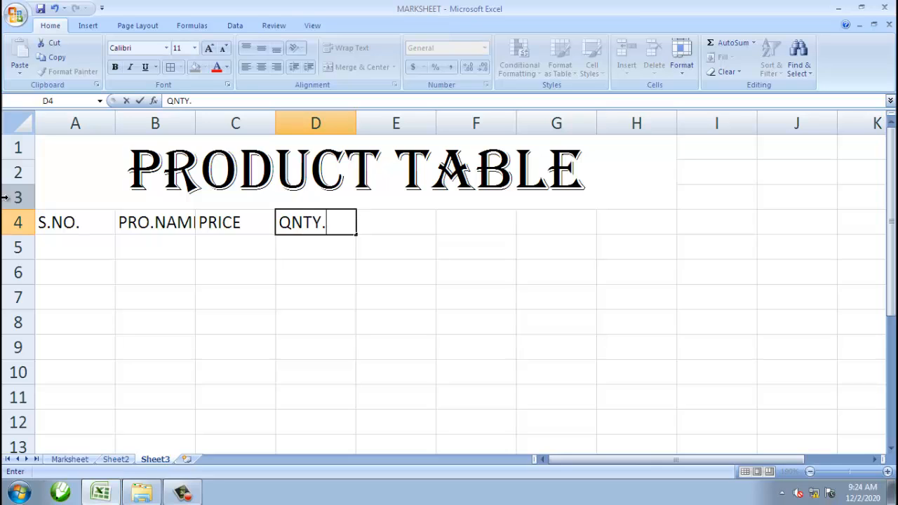
pyautogui.press('Tab')
pyautogui.write('TOTAL')
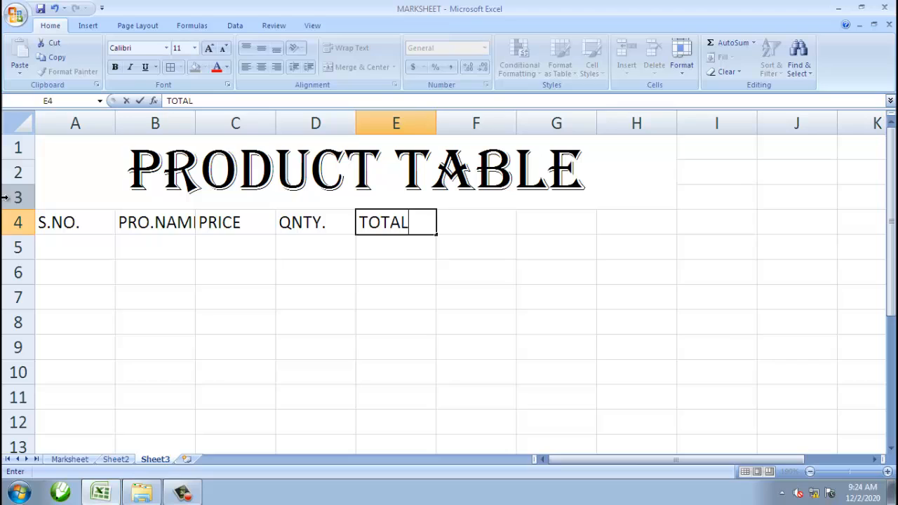
pyautogui.press('Tab')
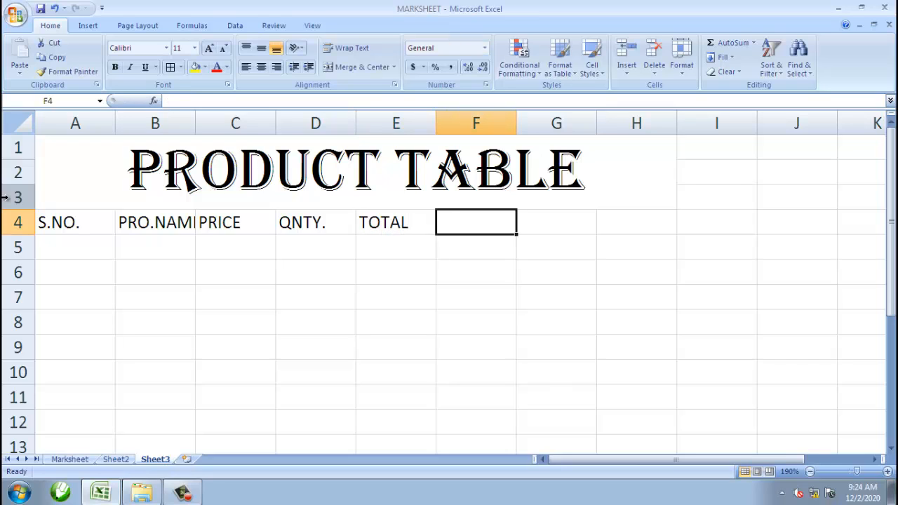
# Step: Enter the column heading GST % in cell F4
pyautogui.write('g5')
pyautogui.press('BackSpace')
pyautogui.press('BackSpace')
pyautogui.write('G')
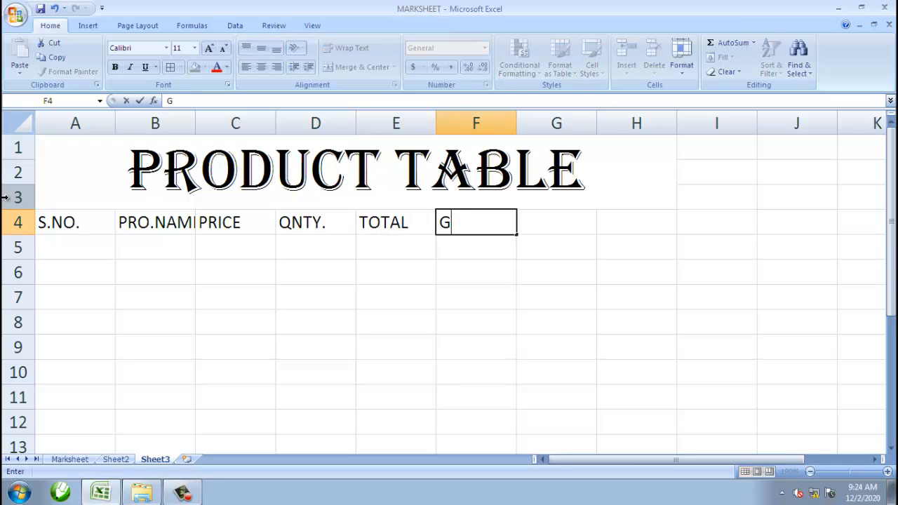
pyautogui.write('ST')
pyautogui.write('%')
pyautogui.press('Tab')
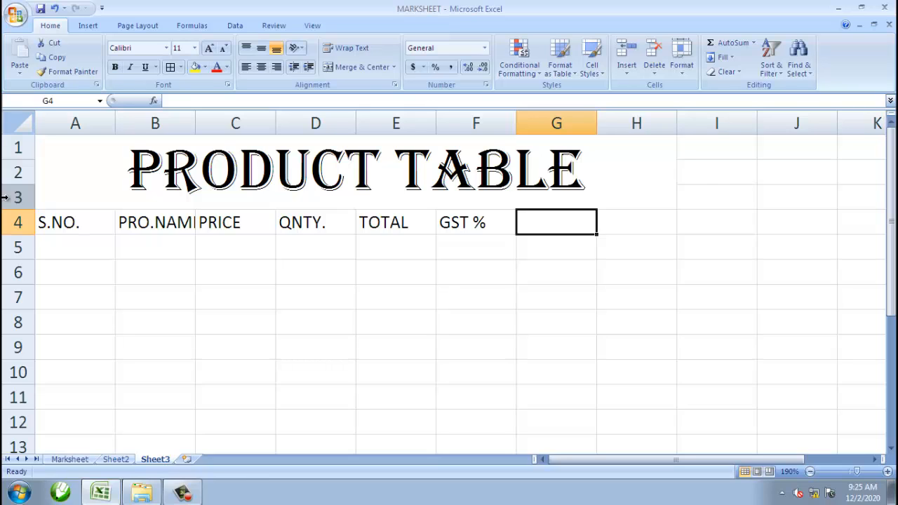
# Step: Enter the column headings GST AMT. in G4 and TOTAL AMT. in H4
pyautogui.write('GST ')
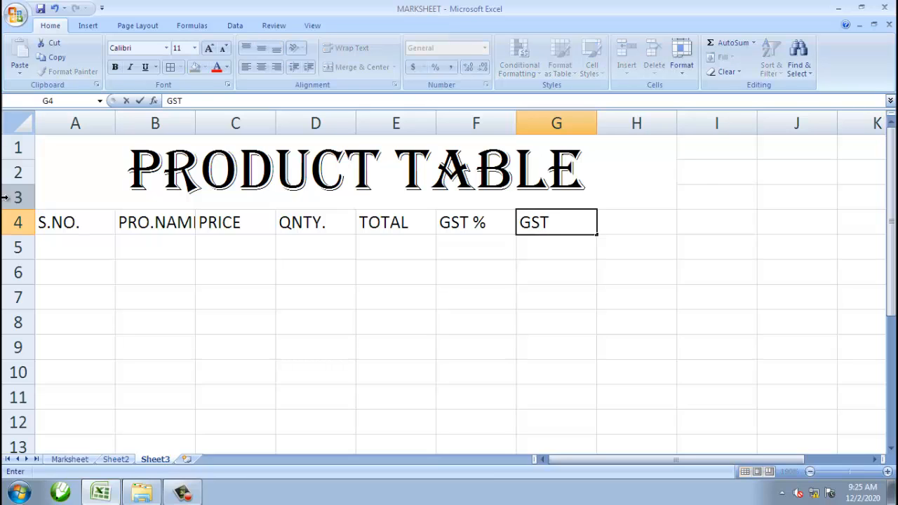
pyautogui.write('AMT.')
pyautogui.press('Tab')
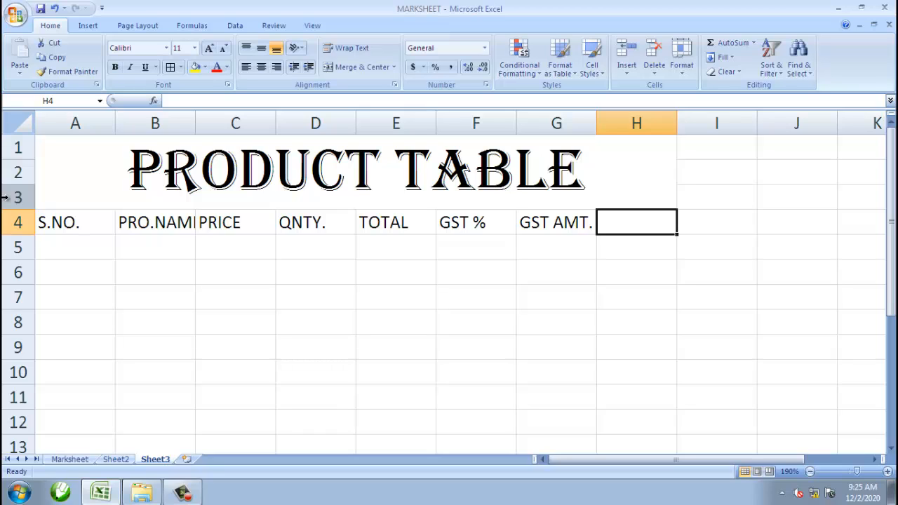
pyautogui.write('TOTAL A')
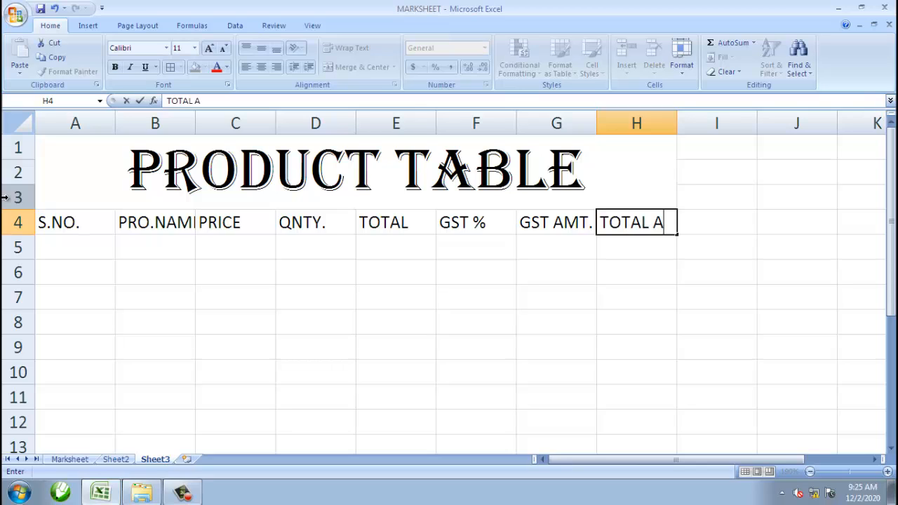
pyautogui.write('MT.')
pyautogui.press('Return')
# Step: Reduce the font size of the heading row A4:H4 to 10
pyautogui.press('Up')
pyautogui.press('Left')
pyautogui.press('Left')
pyautogui.press('Left')
pyautogui.press('Left')
pyautogui.press('Left')
pyautogui.press('Left')
pyautogui.press('Left')
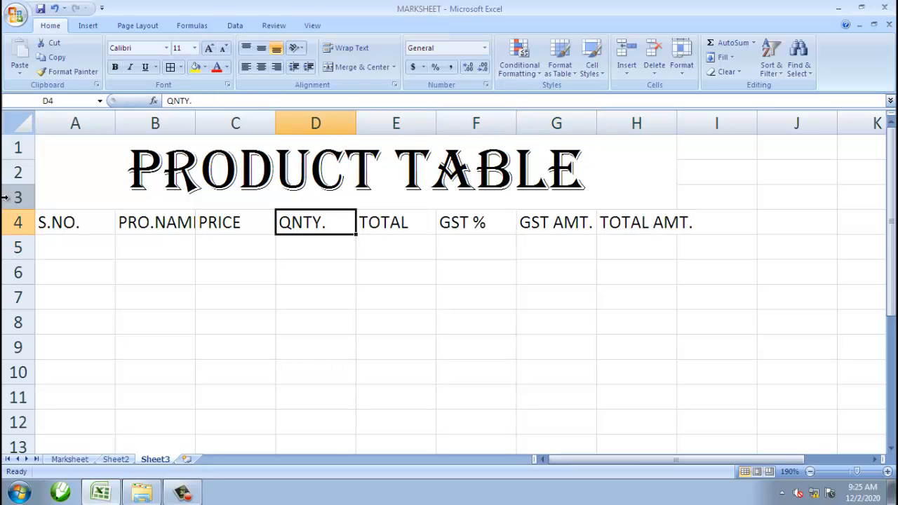
pyautogui.hotkey('shift', 'Right')
pyautogui.hotkey('shift', 'Right')
pyautogui.hotkey('shift', 'Right')
pyautogui.hotkey('shift', 'Right')
pyautogui.hotkey('shift', 'Right')
pyautogui.hotkey('shift', 'Right')
pyautogui.hotkey('shift', 'Right')
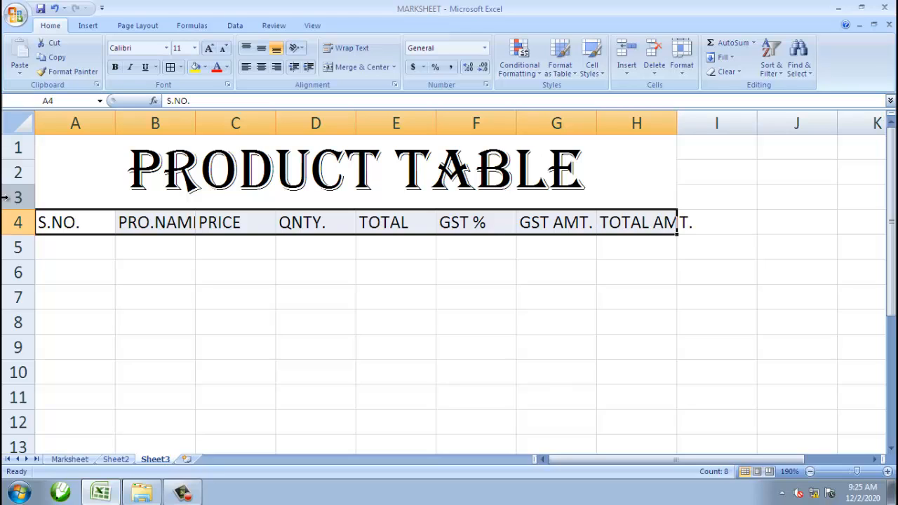
pyautogui.click(223, 49)
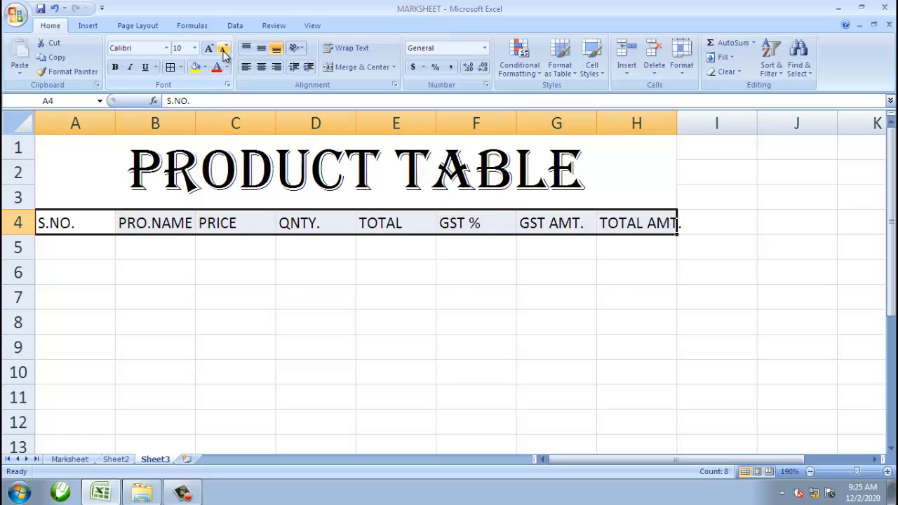
# Step: Apply all borders to the table range A4:H11 and auto-fit column H to its heading
pyautogui.click(170, 66)
pyautogui.click(271, 288)
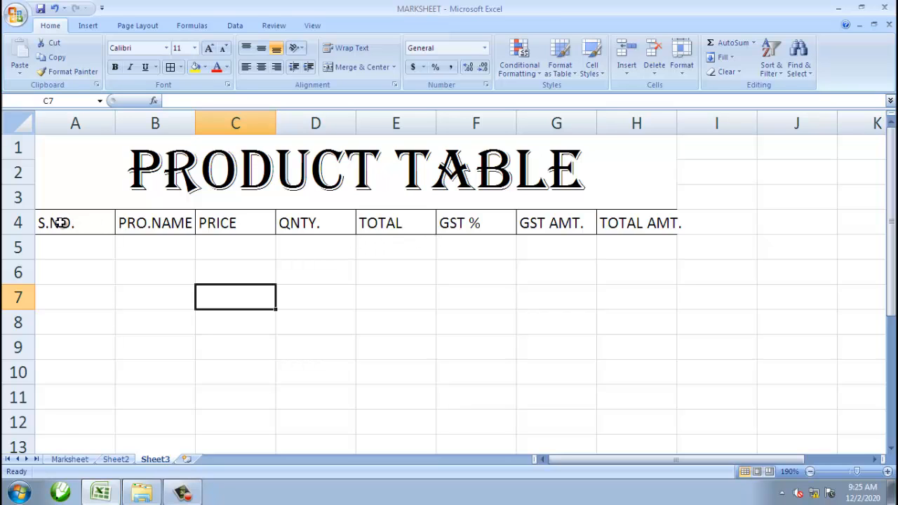
pyautogui.moveTo(63, 235); pyautogui.dragTo(613, 405)
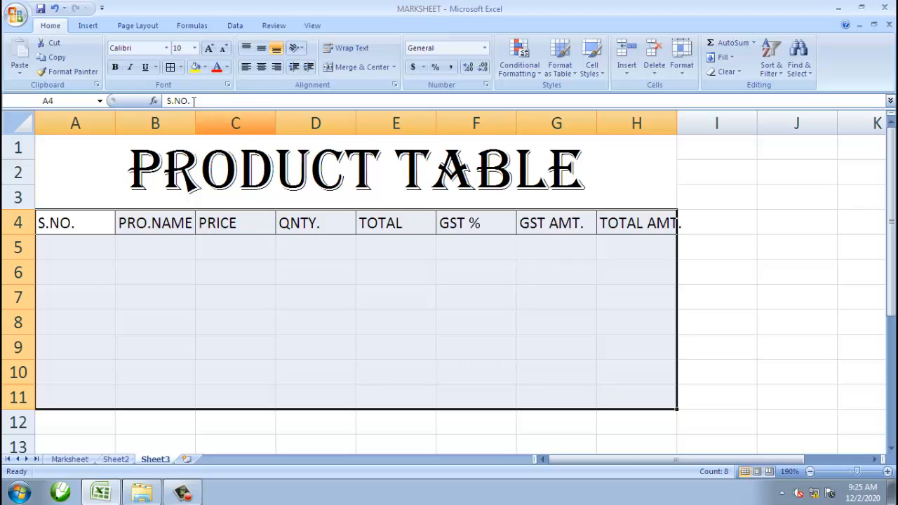
pyautogui.click(169, 68)
pyautogui.click(291, 353)
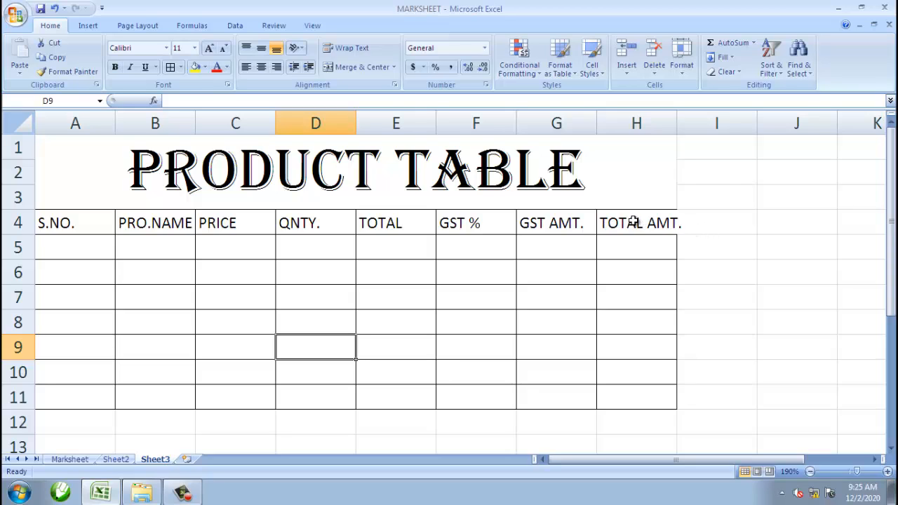
pyautogui.doubleClick(676, 123)
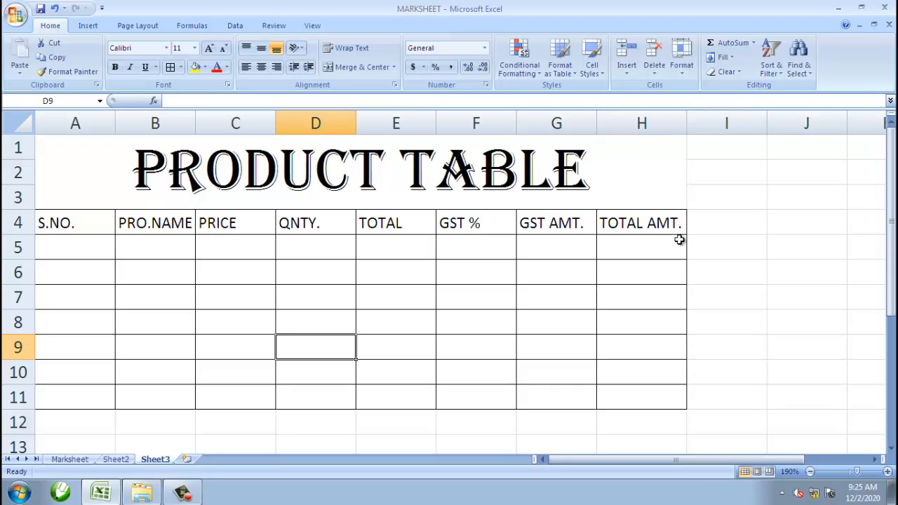
# Step: Number the S.NO. column from 1 to 7 in A5:A11 by entering 1 and 2 and filling the series down
pyautogui.click(68, 247)
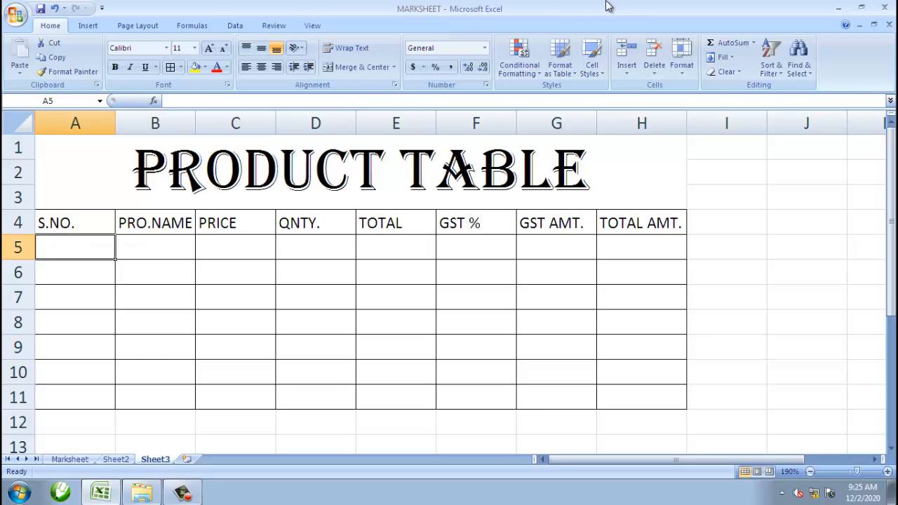
pyautogui.write('1')
pyautogui.press('Return')
pyautogui.write('2')
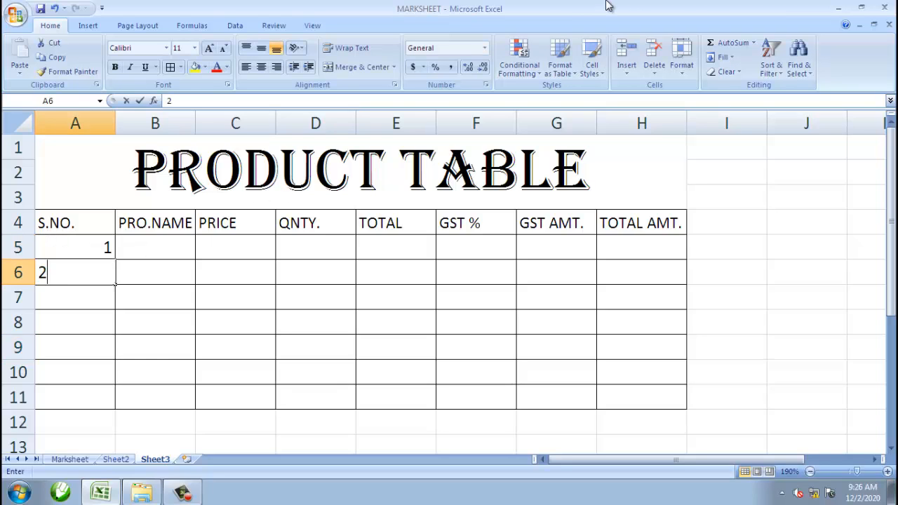
pyautogui.press('Return')
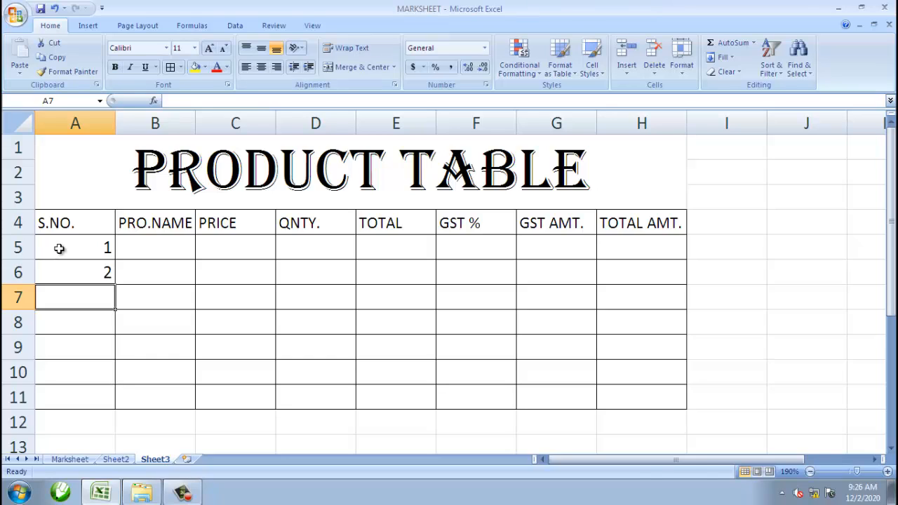
pyautogui.moveTo(63, 247); pyautogui.dragTo(67, 270)
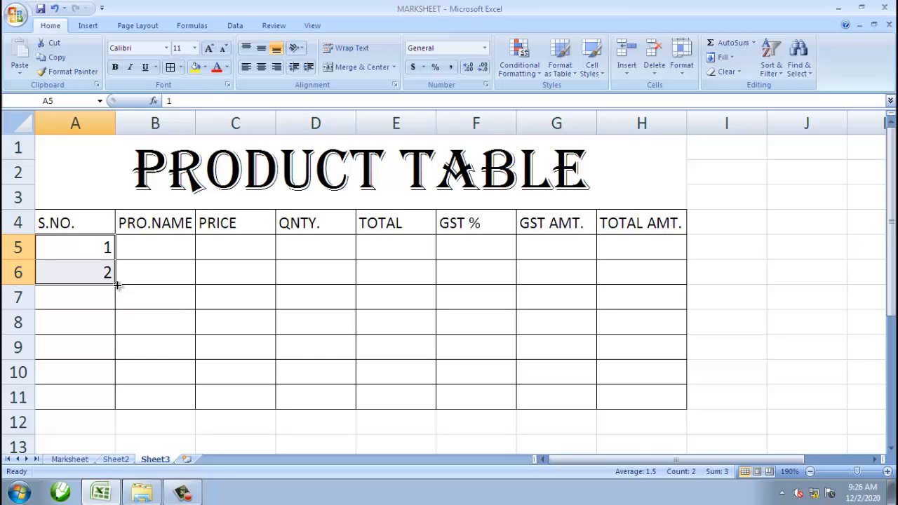
pyautogui.moveTo(115, 287); pyautogui.dragTo(107, 408)
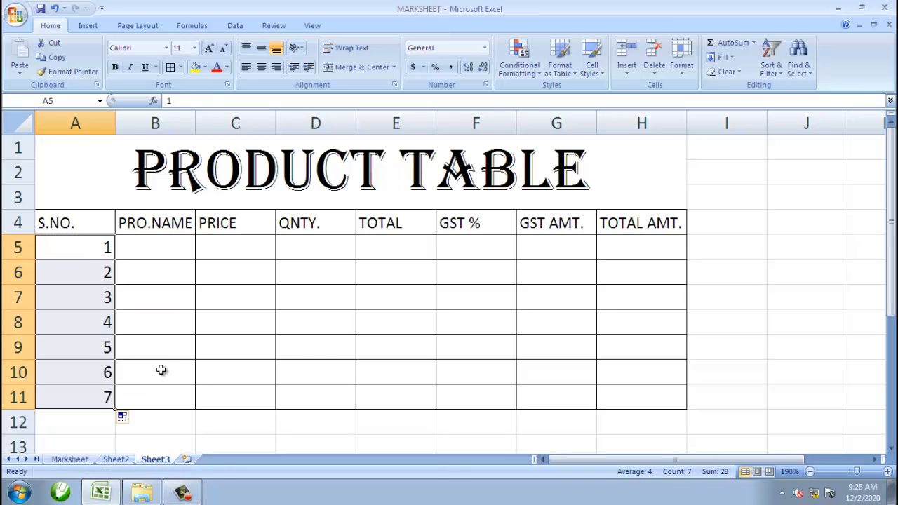
pyautogui.click(160, 414)
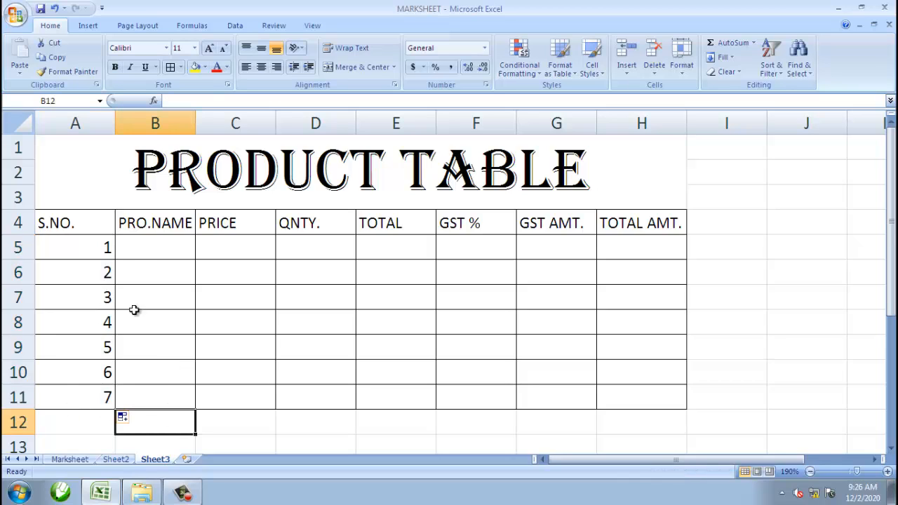
# Step: Enter MONITOR as the first product name in cell B5
pyautogui.click(137, 252)
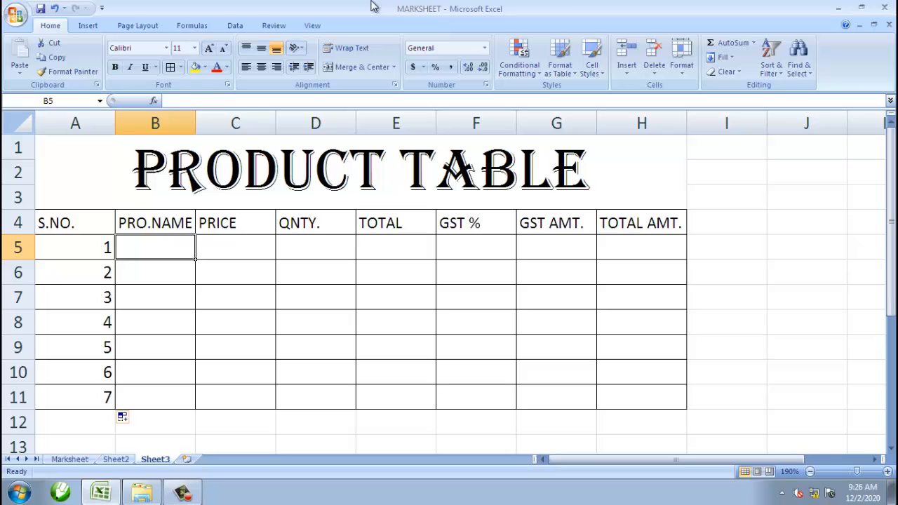
pyautogui.write('MONITOR')
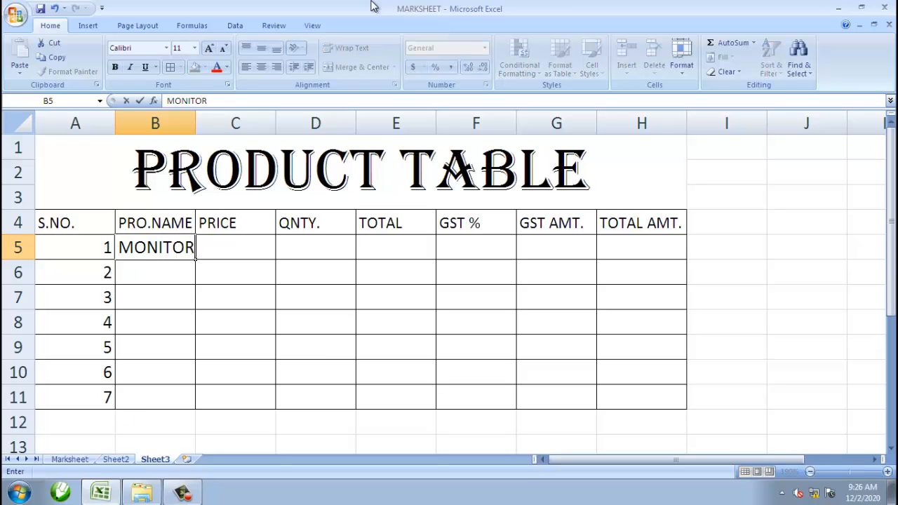
pyautogui.press('Return')
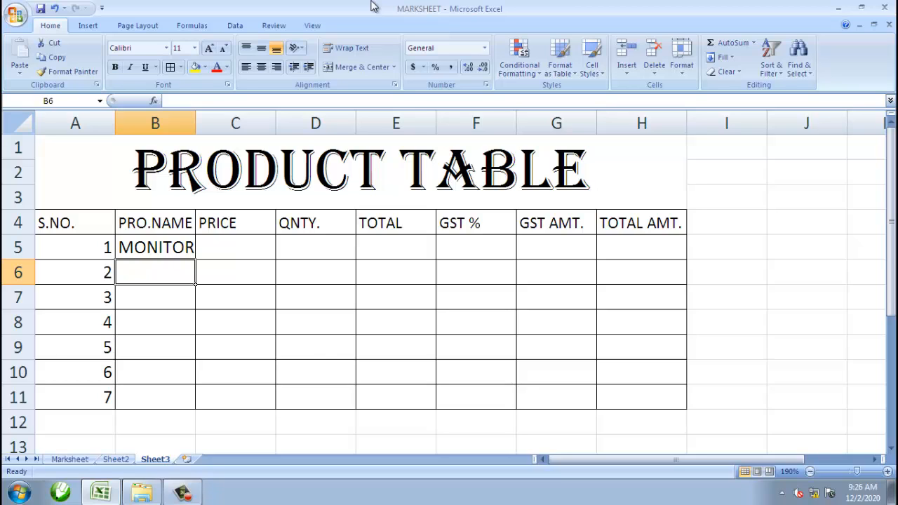
# Step: Enter the product names MOUSE, KEYBOARD and SPEAKER in cells B6:B8
pyautogui.write('MOUSE')
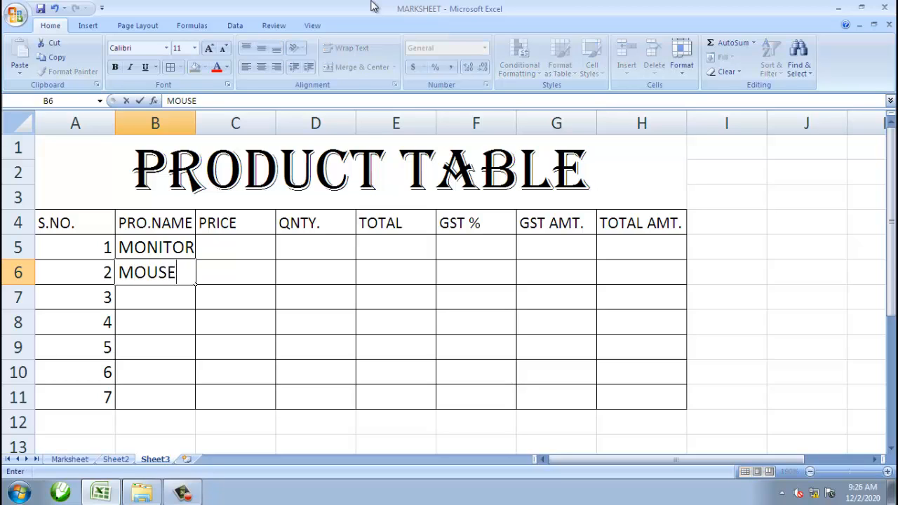
pyautogui.press('Return')
pyautogui.write('JET')
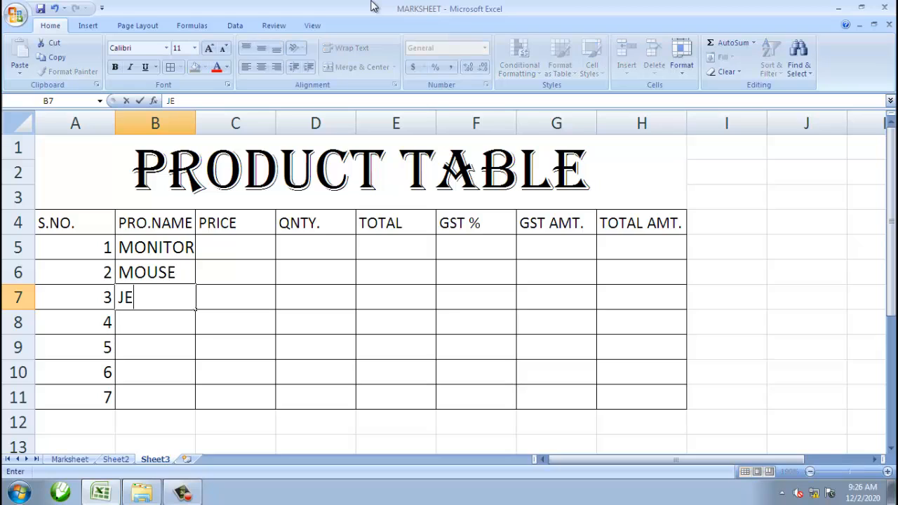
pyautogui.press('BackSpace')
pyautogui.press('BackSpace')
pyautogui.press('BackSpace')
pyautogui.write('KEYBOARD')
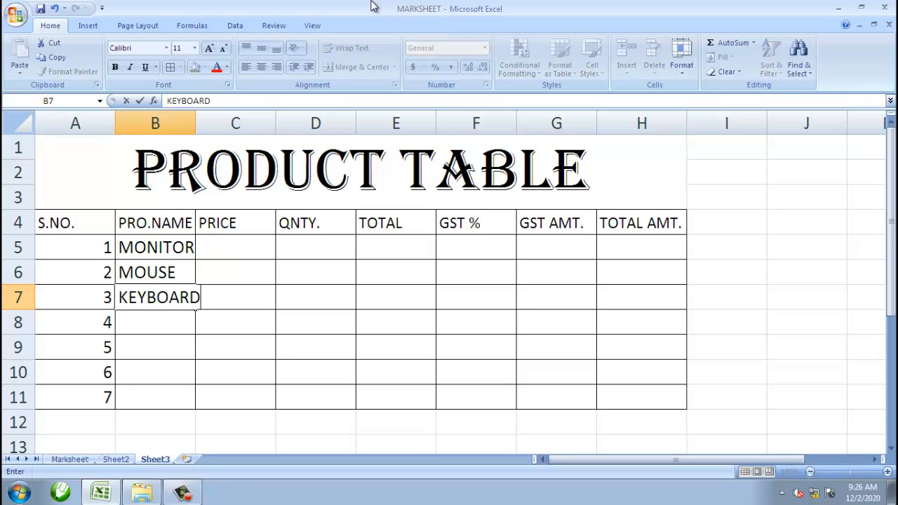
pyautogui.press('Return')
pyautogui.write('SPEAKER')
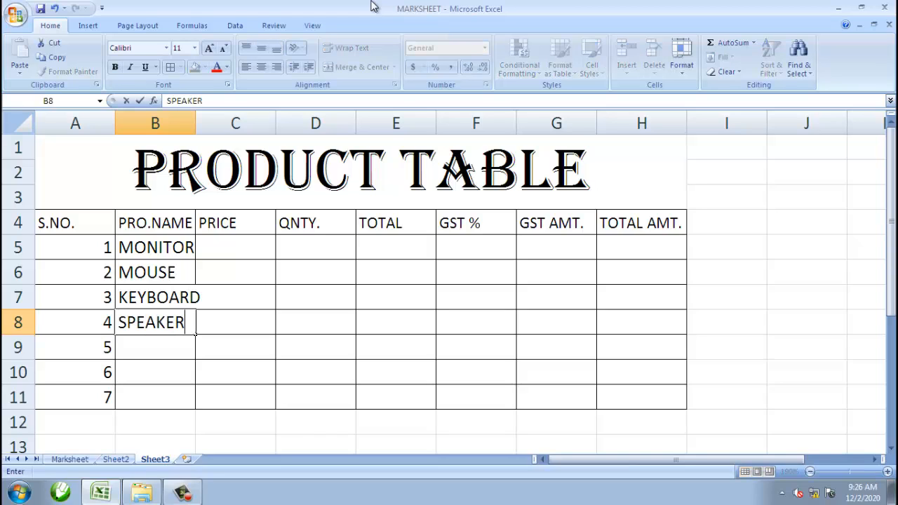
pyautogui.press('Return')
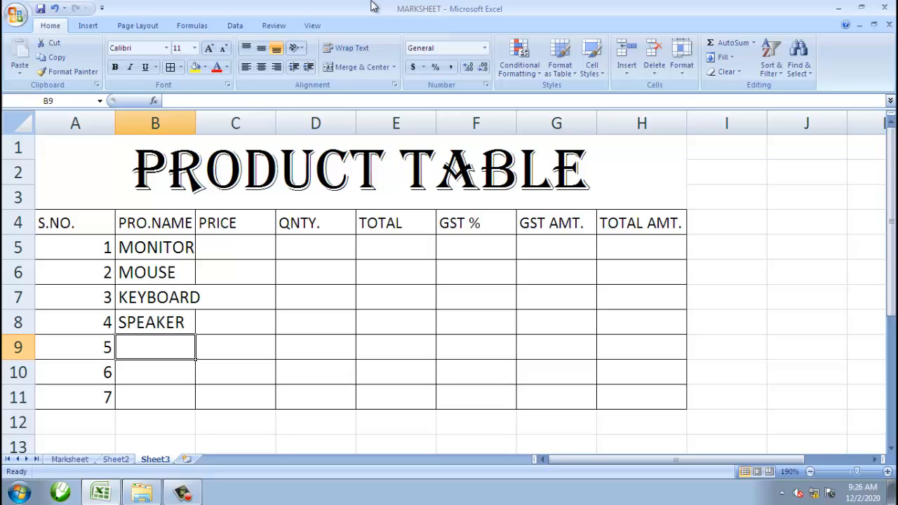
# Step: Enter the product names CPU, RAM and HDD in cells B9:B11
pyautogui.write('CO')
pyautogui.press('BackSpace')
pyautogui.write('P')
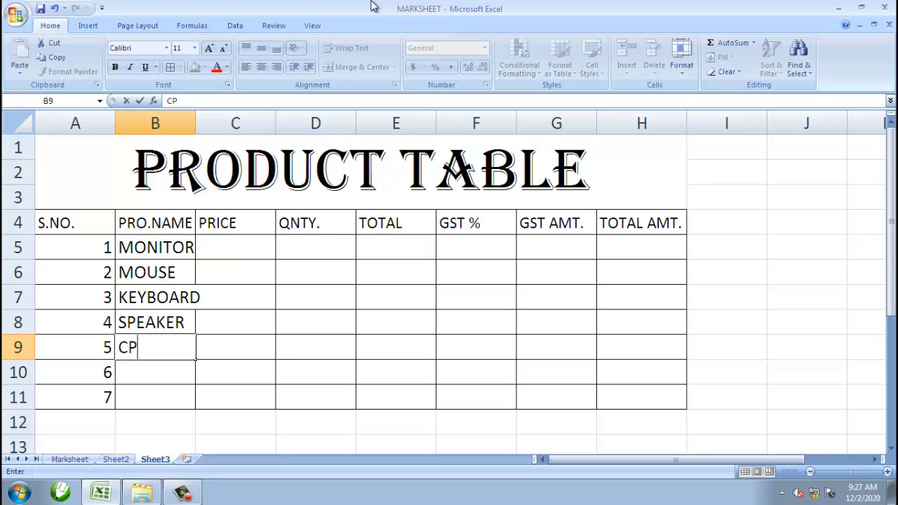
pyautogui.write('U')
pyautogui.press('Return')
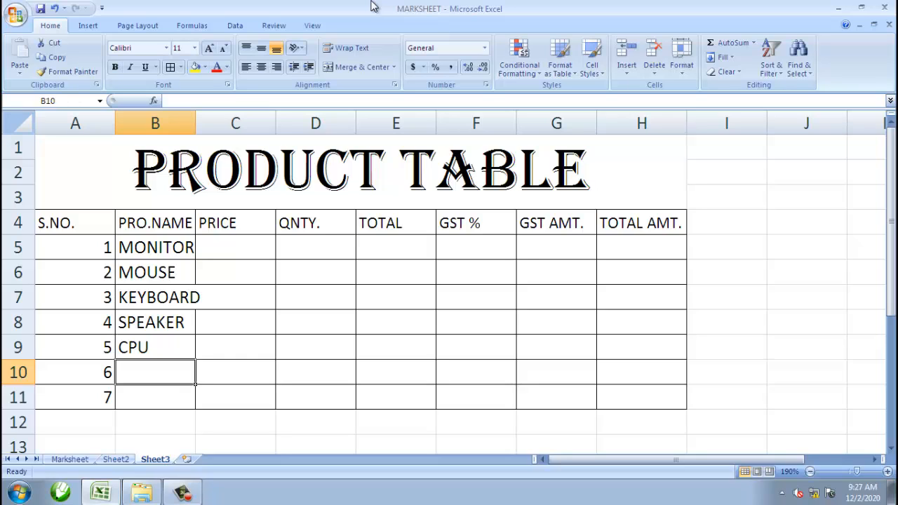
pyautogui.write('RAM')
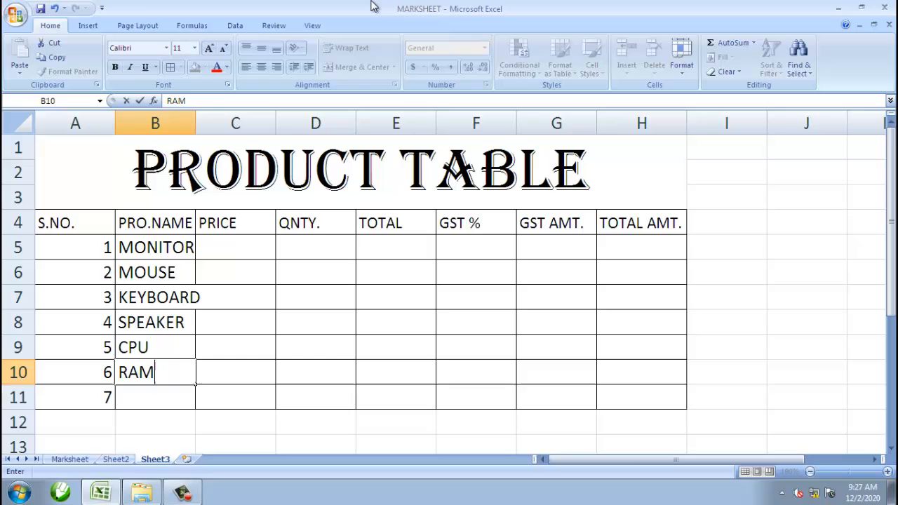
pyautogui.press('Return')
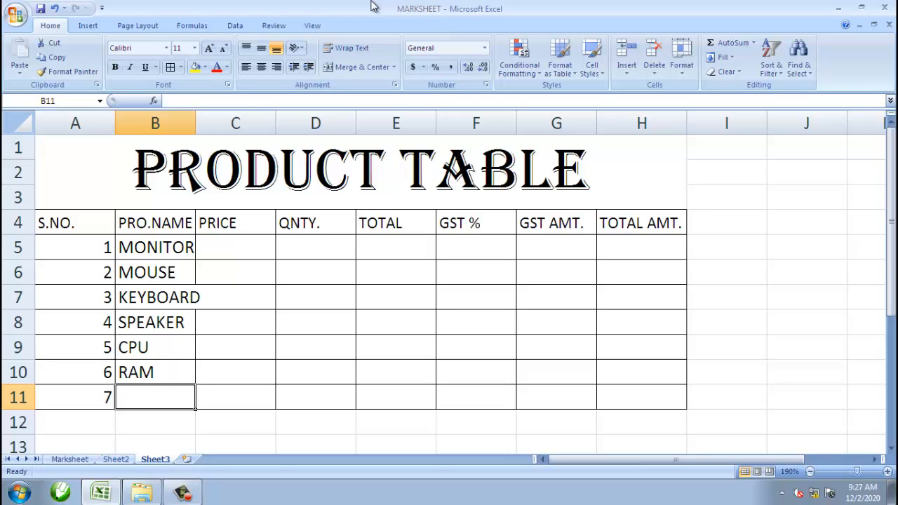
pyautogui.write('HDD')
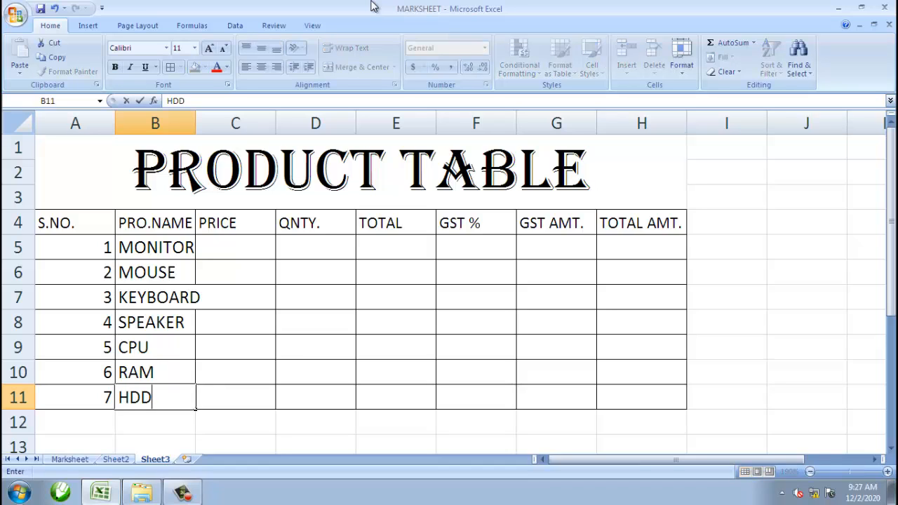
pyautogui.press('Return')
# Step: Add serial number 8 in A12 with the product name MOTHER BOARD in B12, and auto-fit column B to its longest entry
pyautogui.press('Up')
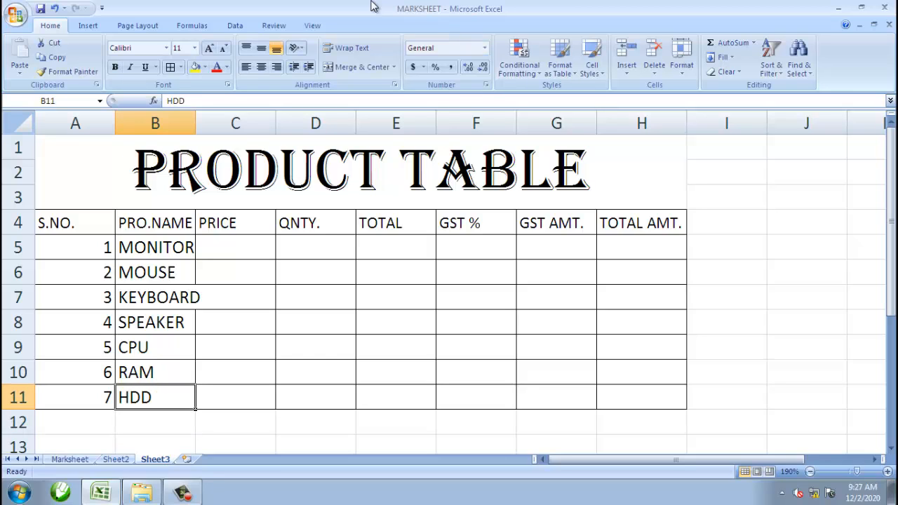
pyautogui.press('Up')
pyautogui.press('Up')
pyautogui.press('Down')
pyautogui.press('Down')
pyautogui.press('Down')
pyautogui.press('Left')
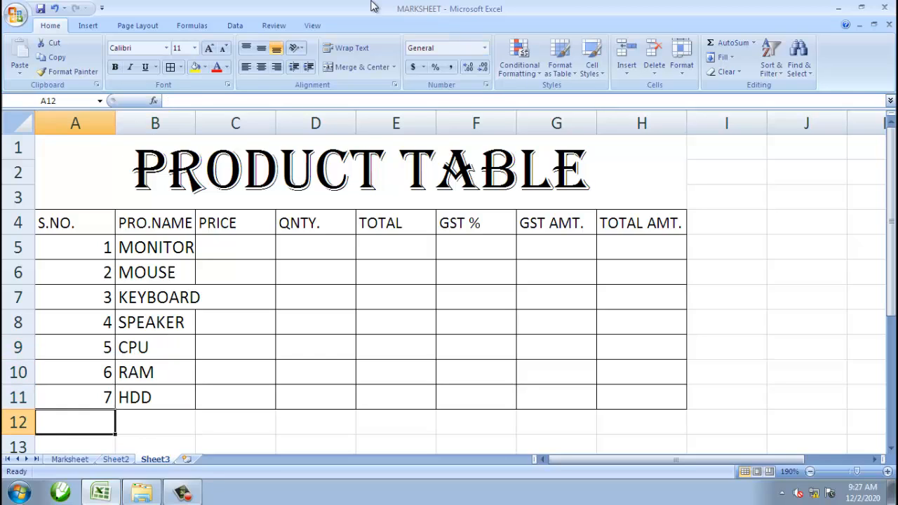
pyautogui.write('8')
pyautogui.press('Tab')
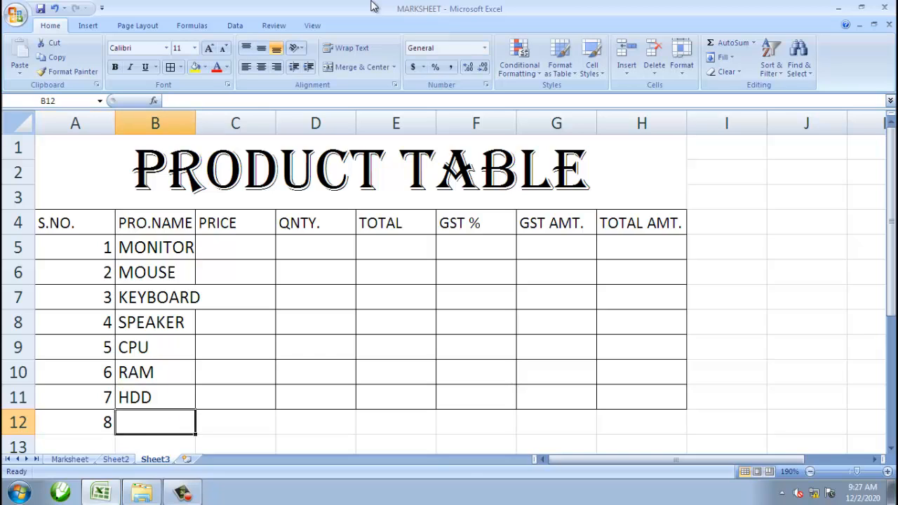
pyautogui.write('MOTHER ')
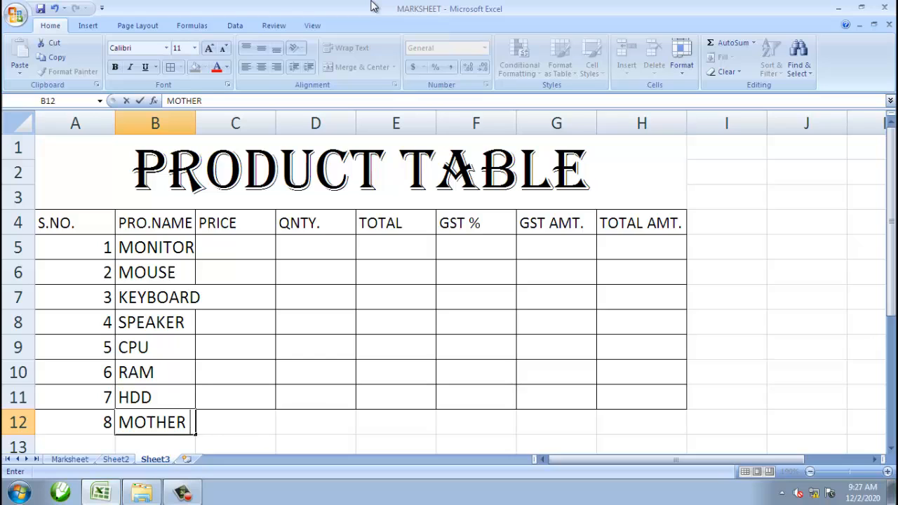
pyautogui.write('BOARD')
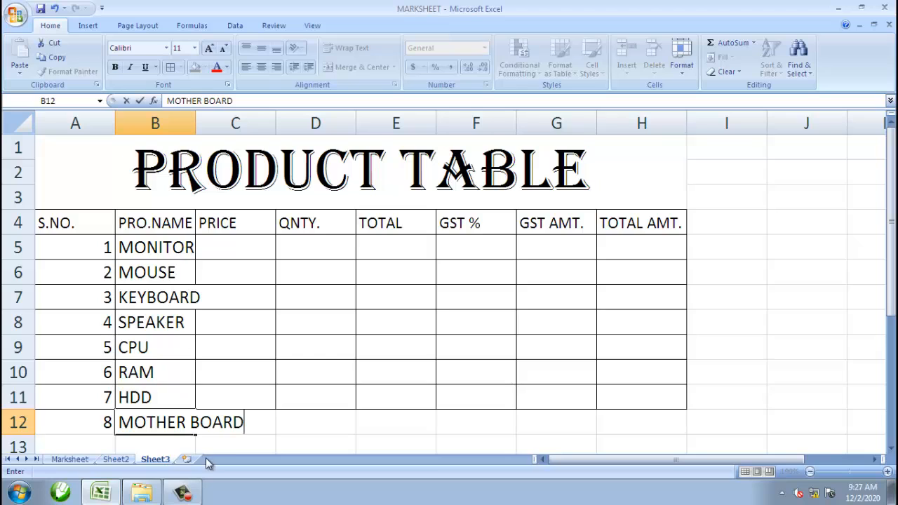
pyautogui.click(266, 405)
pyautogui.click(163, 422)
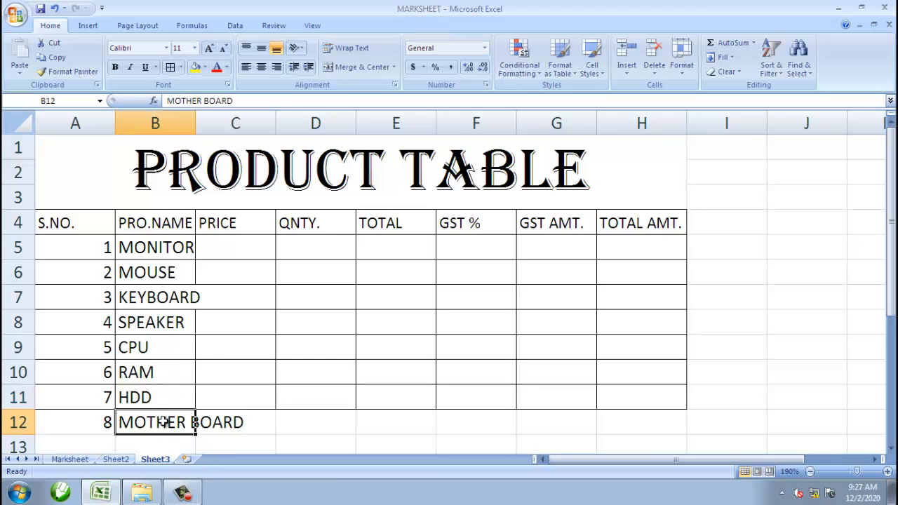
pyautogui.doubleClick(197, 125)
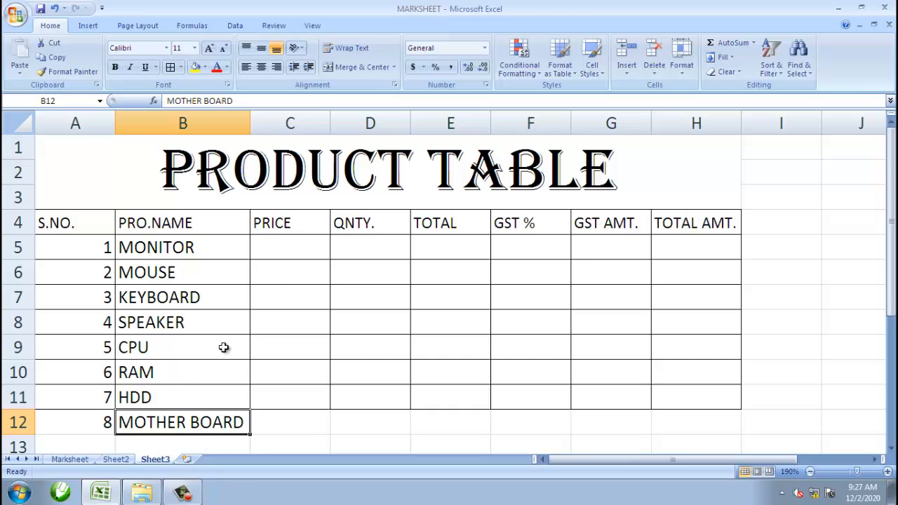
# Step: Enter the prices 6000, 300, 450 and 1200 for MONITOR, MOUSE, KEYBOARD and SPEAKER in cells C5:C8
pyautogui.click(276, 253)
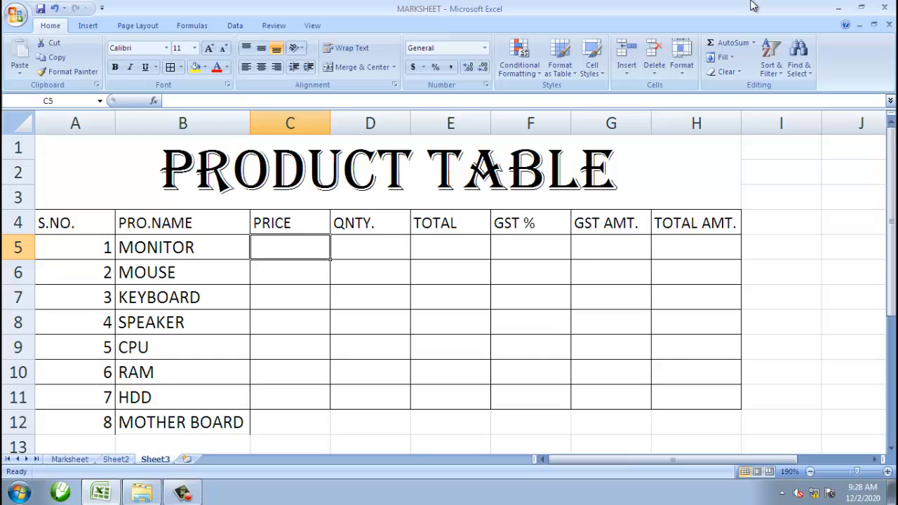
pyautogui.press('Left')
pyautogui.press('Left')
pyautogui.press('Right')
pyautogui.press('Right')
pyautogui.press('Right')
pyautogui.press('Left')
pyautogui.press('Left')
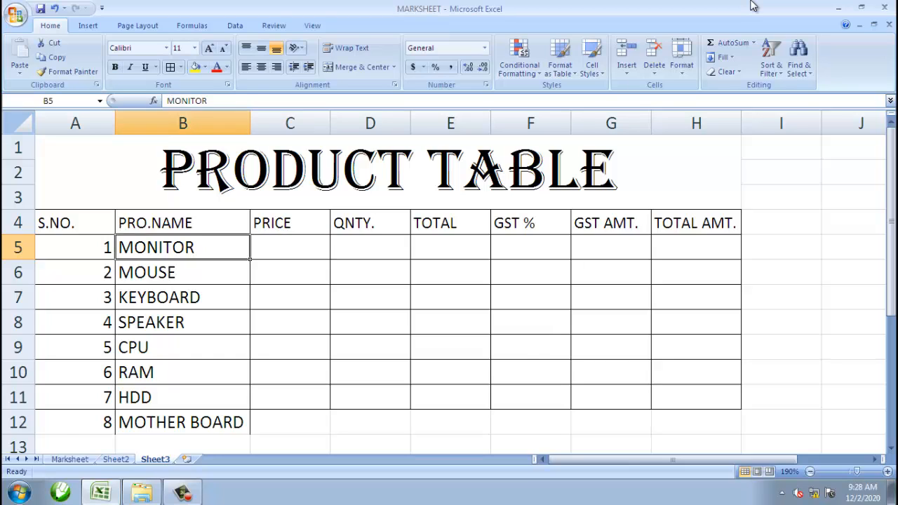
pyautogui.press('Right')
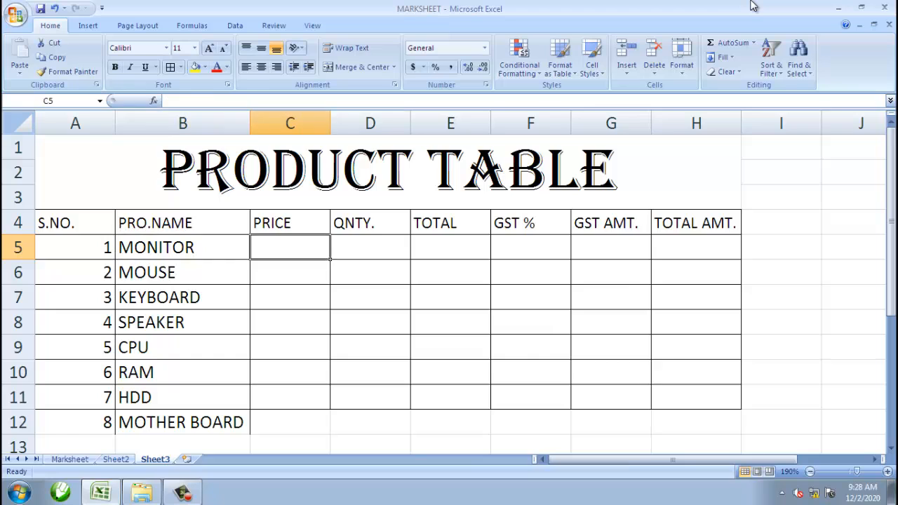
pyautogui.write('6000')
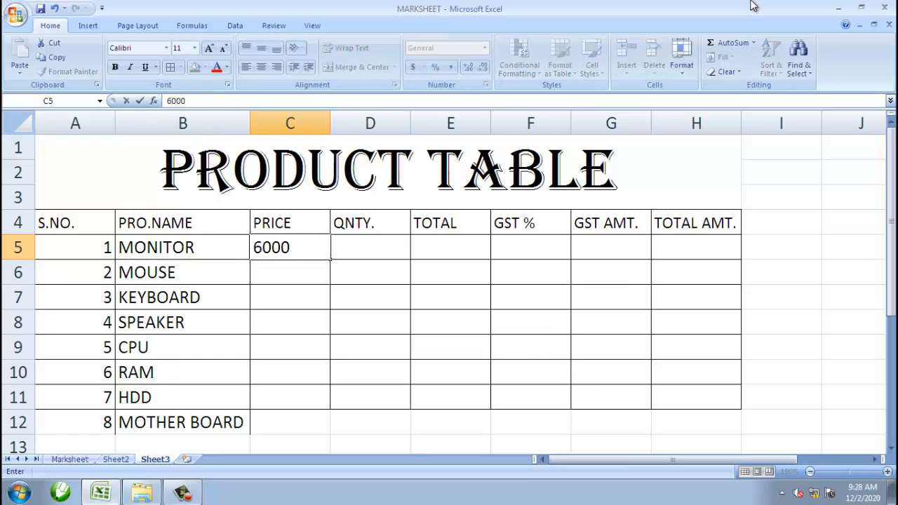
pyautogui.press('Return')
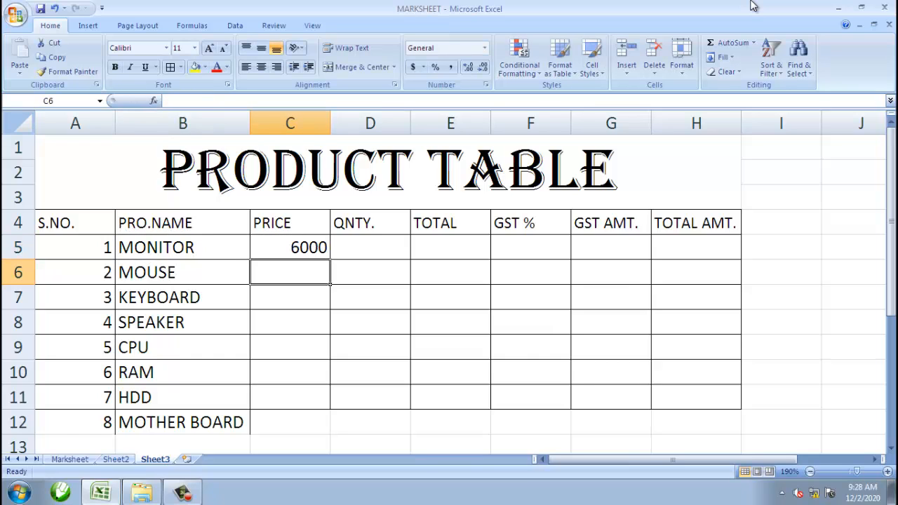
pyautogui.write('300')
pyautogui.press('Return')
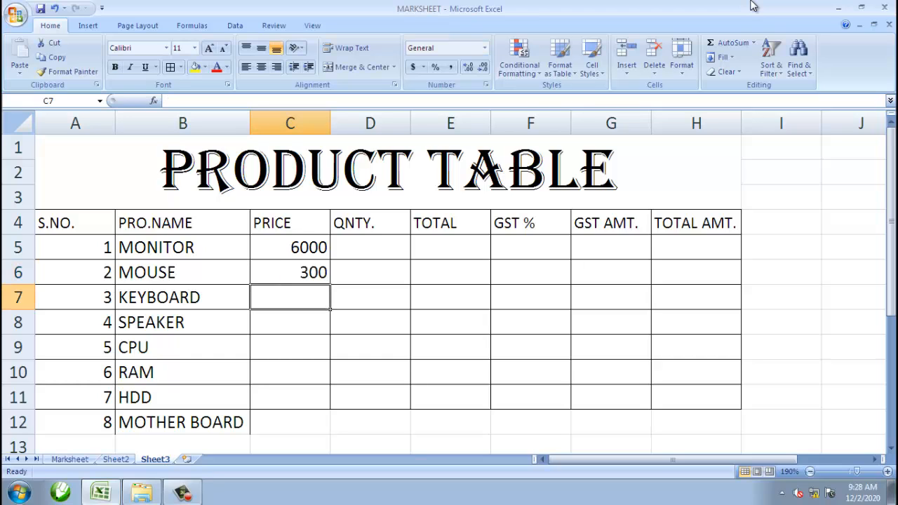
pyautogui.write('450')
pyautogui.press('Return')
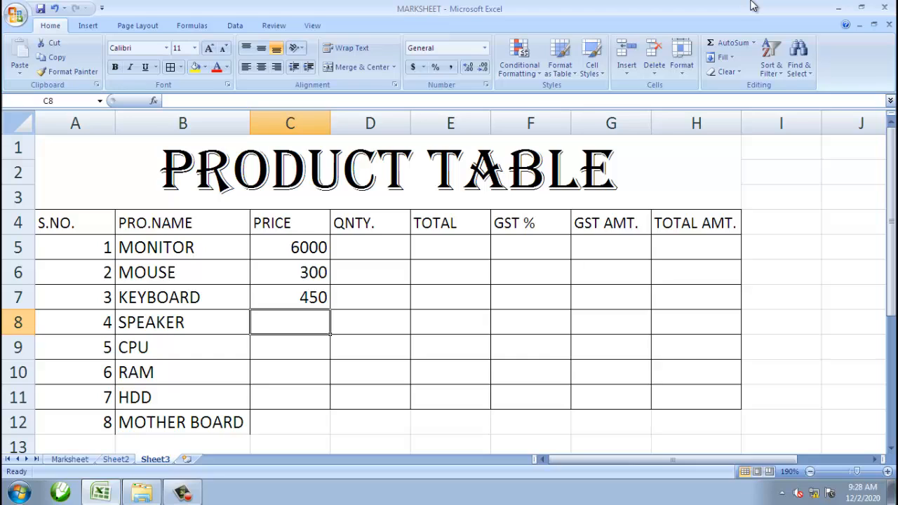
pyautogui.write('1200')
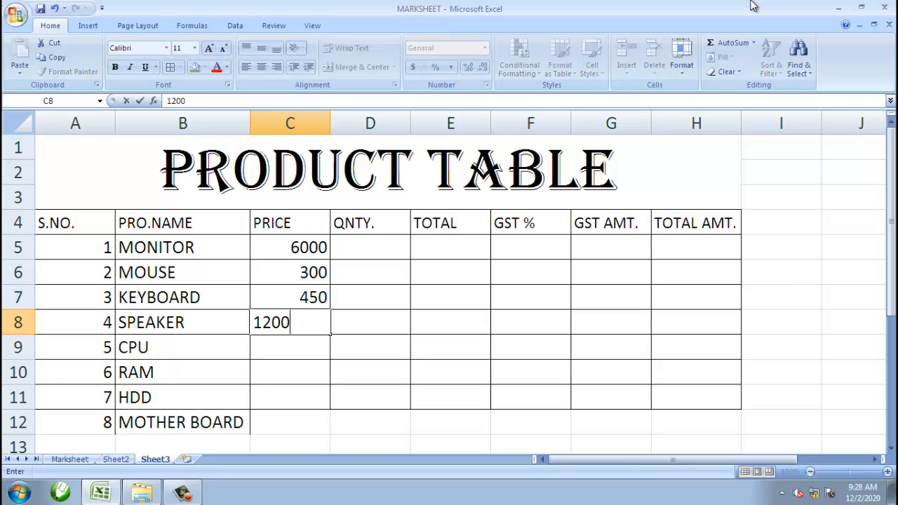
pyautogui.press('Return')
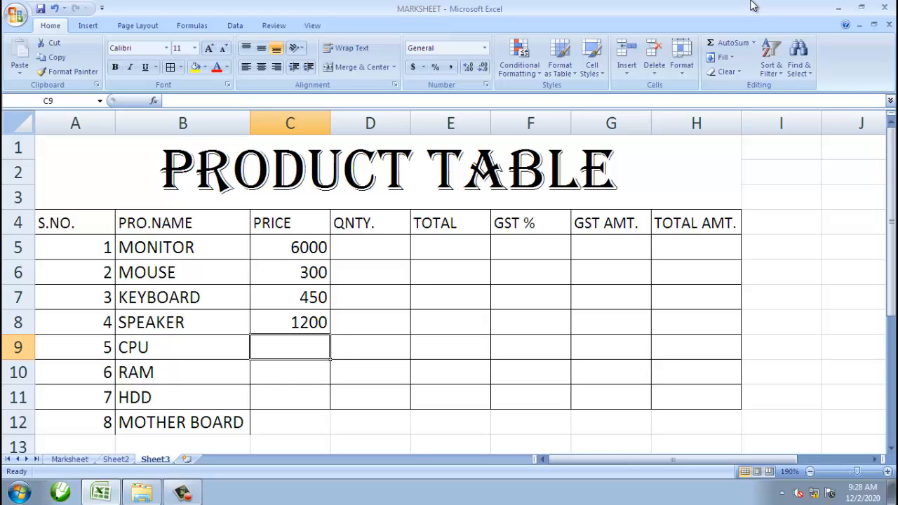
# Step: Enter the prices 8000, 1500, 3000 and 5500 for CPU, RAM, HDD and MOTHER BOARD in cells C9:C12
pyautogui.press('Left')
pyautogui.press('Right')
pyautogui.write('8000')
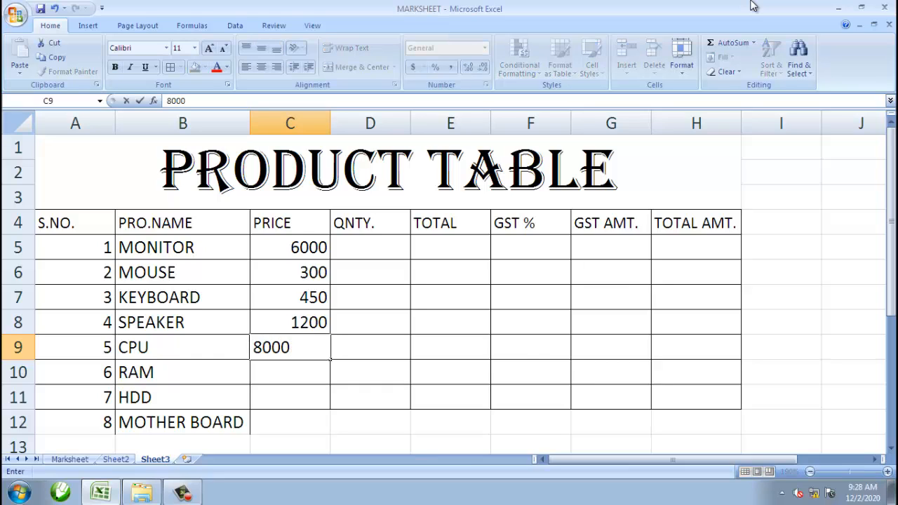
pyautogui.press('Return')
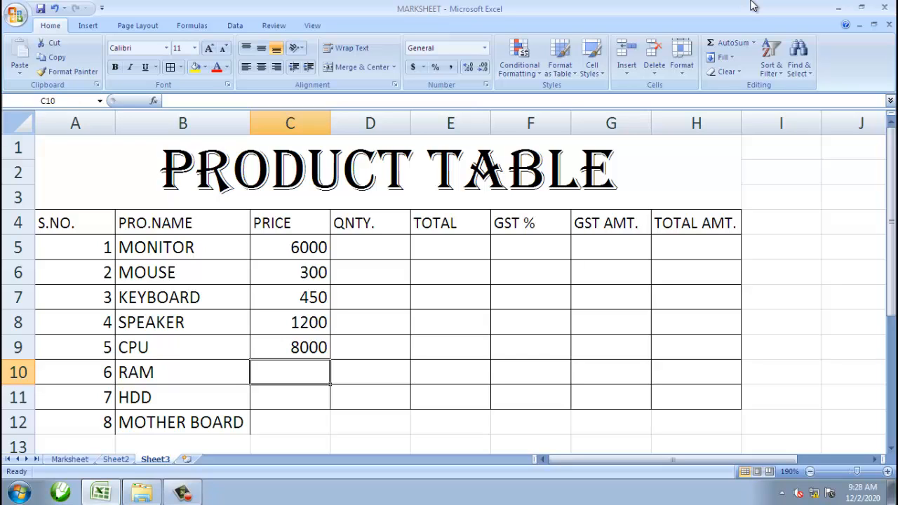
pyautogui.write('1500')
pyautogui.press('Return')
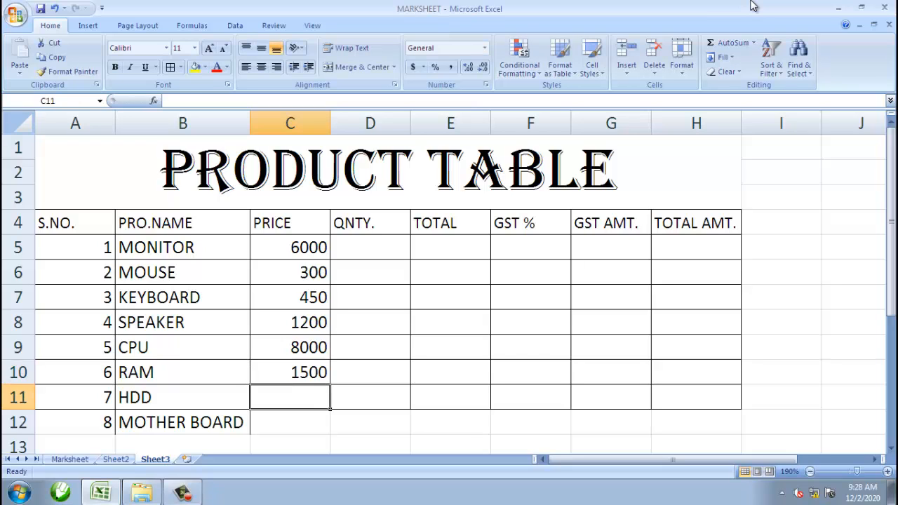
pyautogui.write('3000')
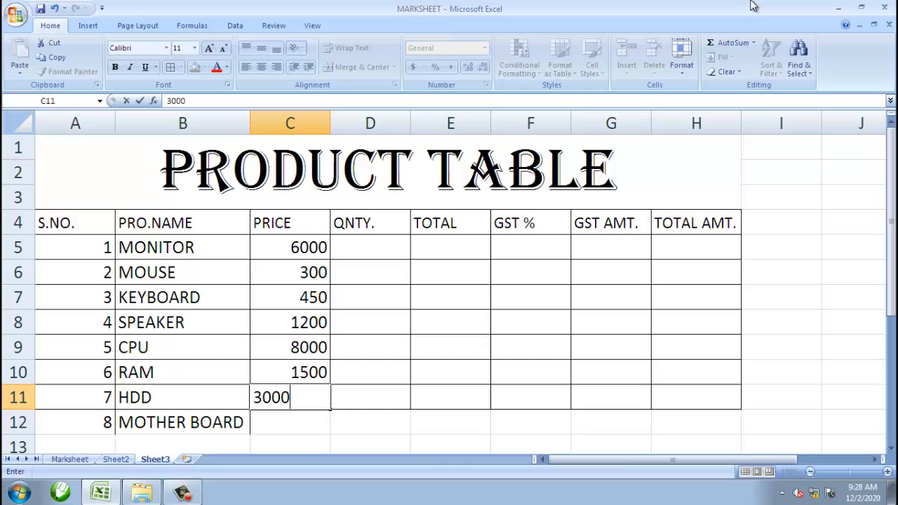
pyautogui.press('Return')
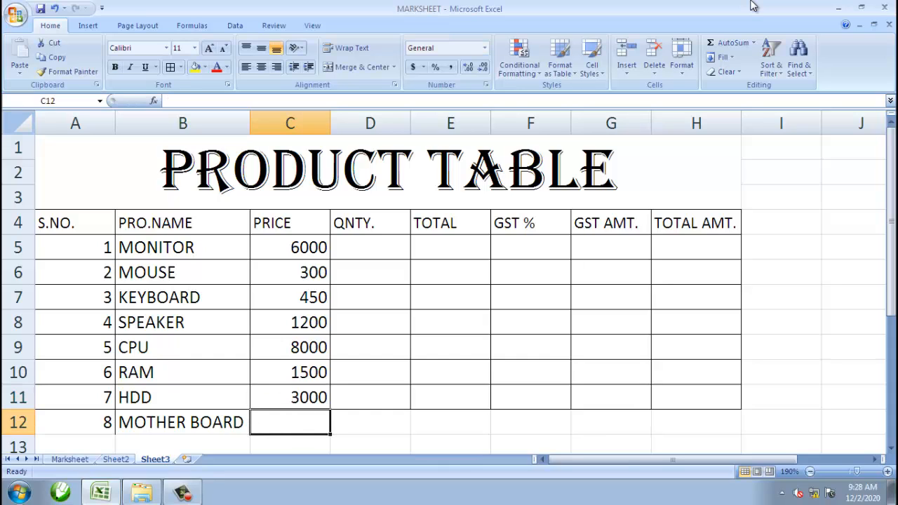
pyautogui.write('5500')
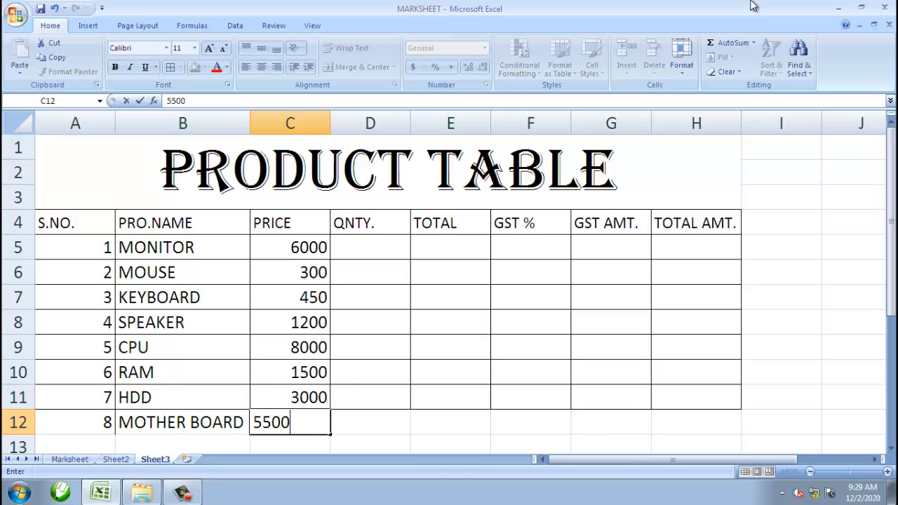
pyautogui.press('Tab')
# Step: Enter the quantities 10, 15, 15 and 4 for MONITOR, MOUSE, KEYBOARD and SPEAKER in cells D5:D8
pyautogui.press('Up')
pyautogui.press('Up')
pyautogui.press('Up')
pyautogui.press('Up')
pyautogui.press('Up')
pyautogui.press('Up')
pyautogui.press('Up')
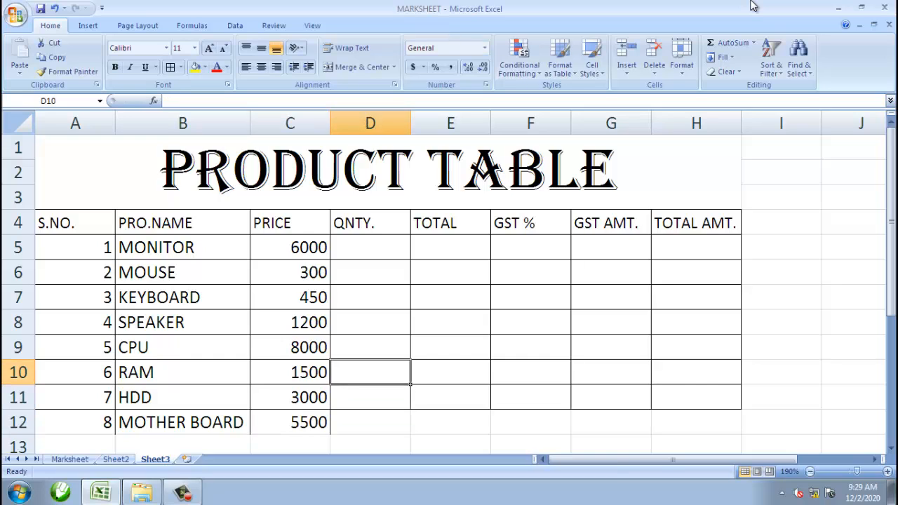
pyautogui.press('Down')
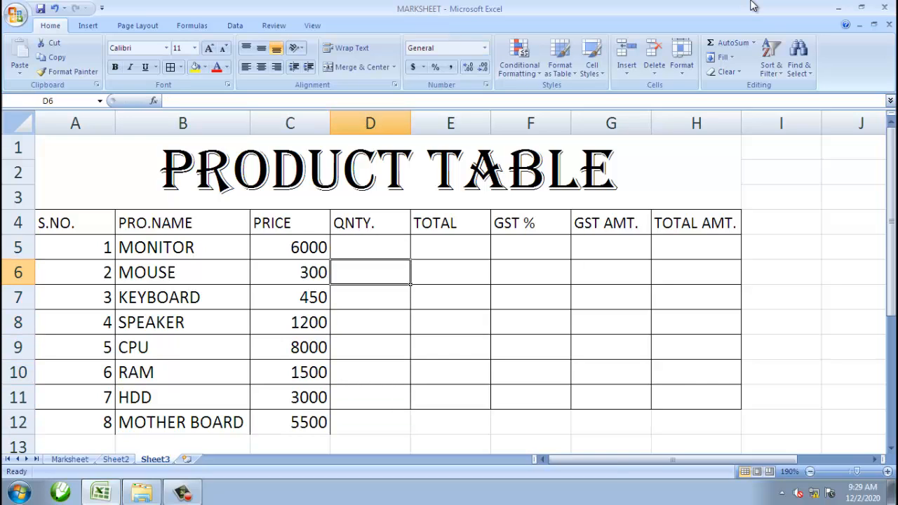
pyautogui.press('Up')
pyautogui.press('Down')
pyautogui.press('Up')
pyautogui.press('Down')
pyautogui.press('Up')
pyautogui.press('Down')
pyautogui.press('Up')
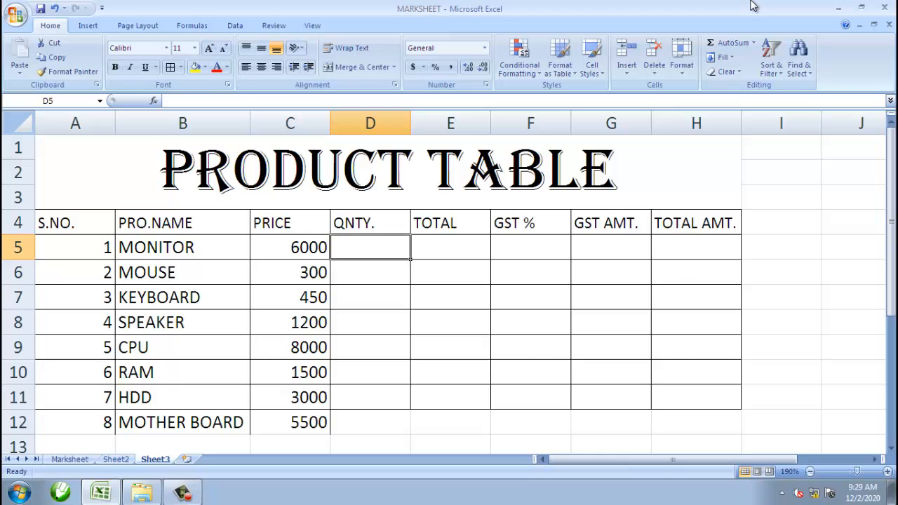
pyautogui.press('Left')
pyautogui.press('Left')
pyautogui.press('Right')
pyautogui.press('Right')
pyautogui.write('10')
pyautogui.press('Return')
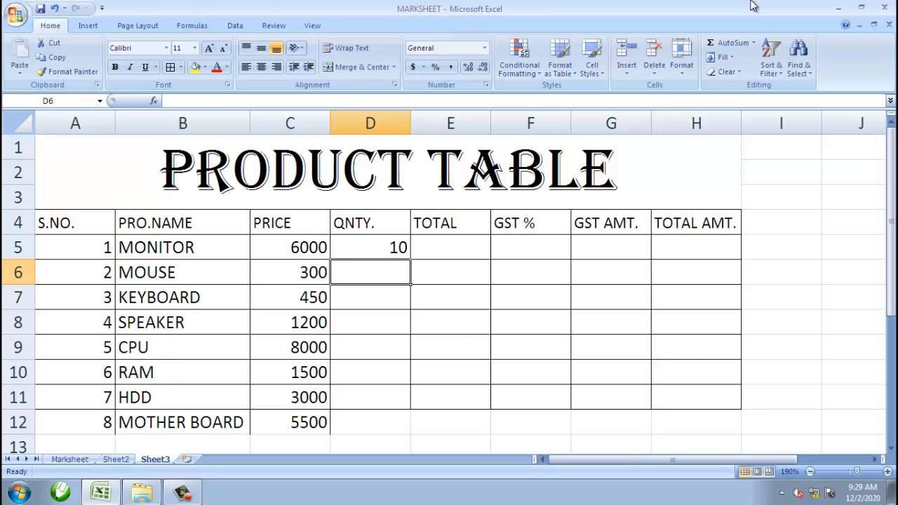
pyautogui.write('15')
pyautogui.press('Return')
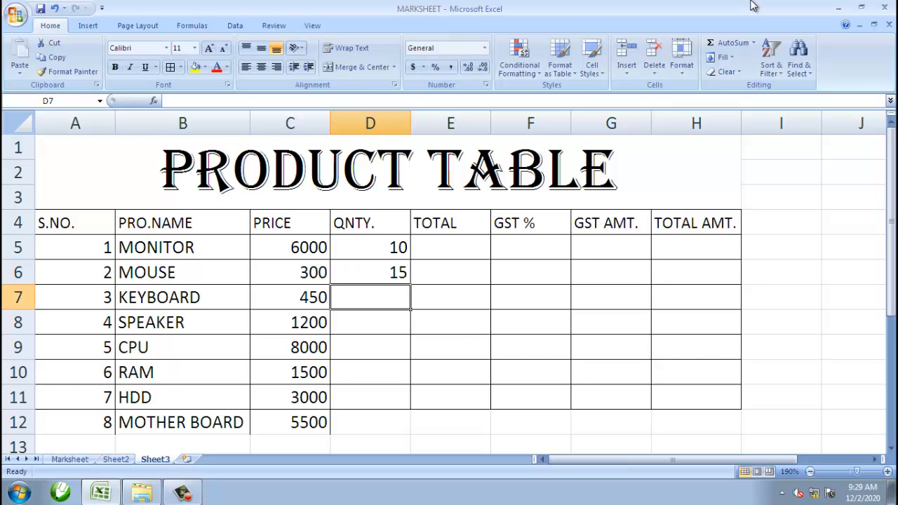
pyautogui.write('15')
pyautogui.press('Return')
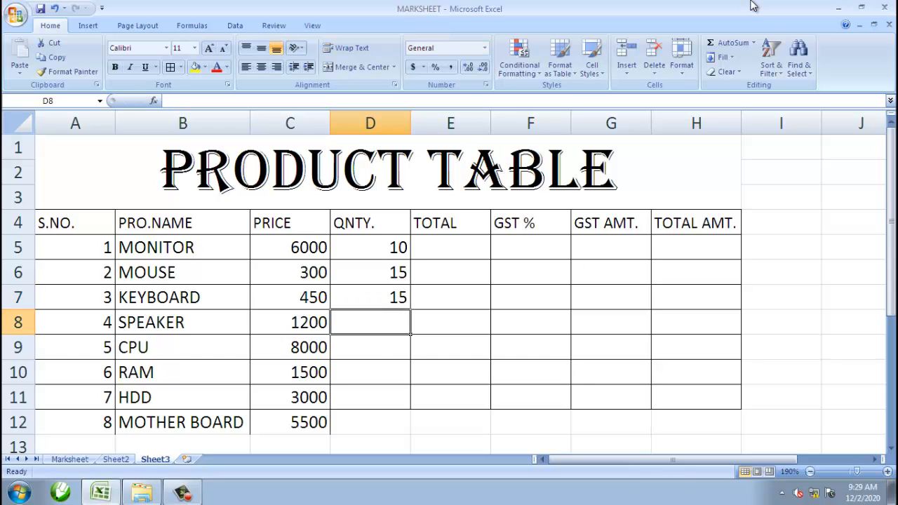
pyautogui.write('4')
pyautogui.press('Return')
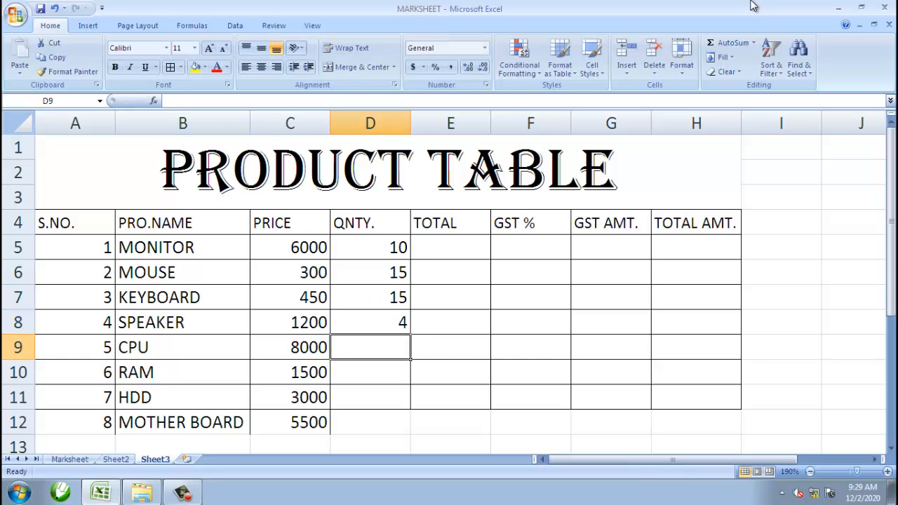
# Step: Enter a quantity of 10 each for CPU, RAM, HDD and MOTHER BOARD in cells D9:D12
pyautogui.write('10')
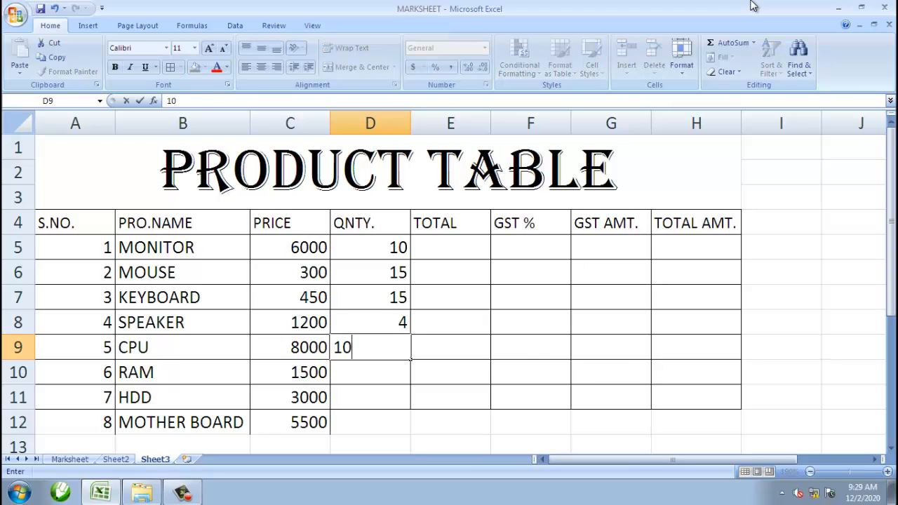
pyautogui.press('Return')
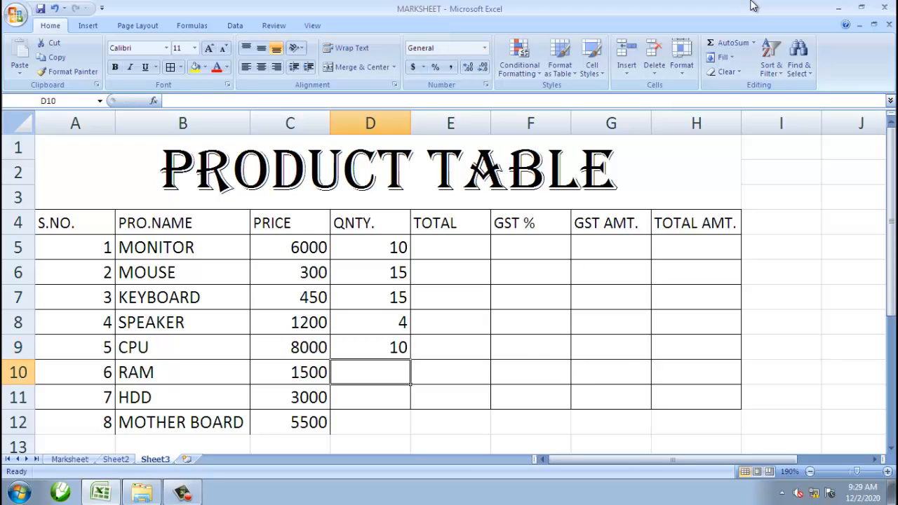
pyautogui.write('10')
pyautogui.press('Return')
pyautogui.write('10')
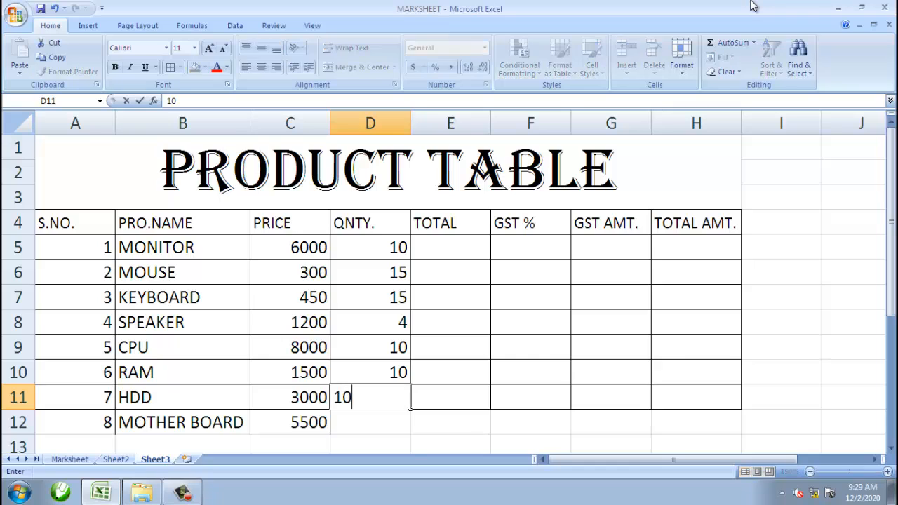
pyautogui.press('Return')
pyautogui.write('10')
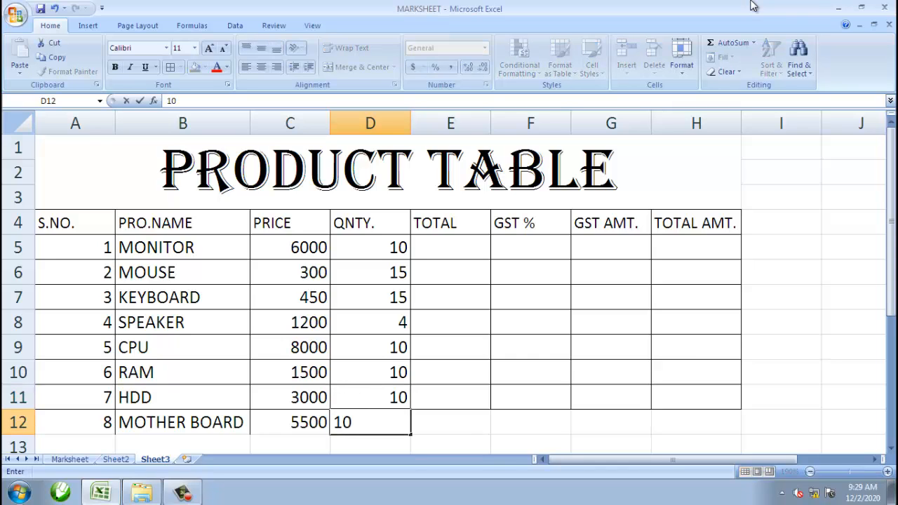
pyautogui.press('Return')
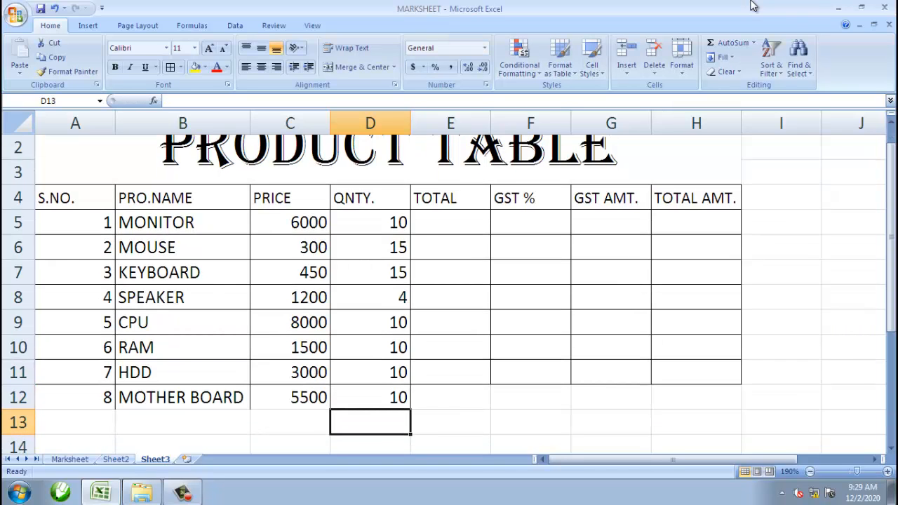
# Step: Calculate the MONITOR total in E5 by multiplying price and quantity with the formula =C5*D5
pyautogui.press('Up')
pyautogui.press('Up')
pyautogui.press('Up')
pyautogui.press('Up')
pyautogui.press('Up')
pyautogui.press('Up')
pyautogui.press('Up')
pyautogui.press('Up')
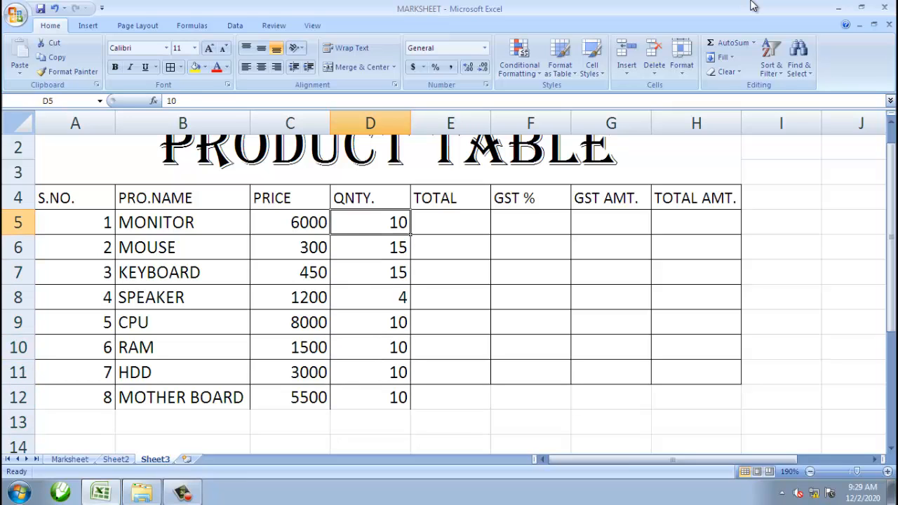
pyautogui.press('Up')
pyautogui.press('Right')
pyautogui.press('Down')
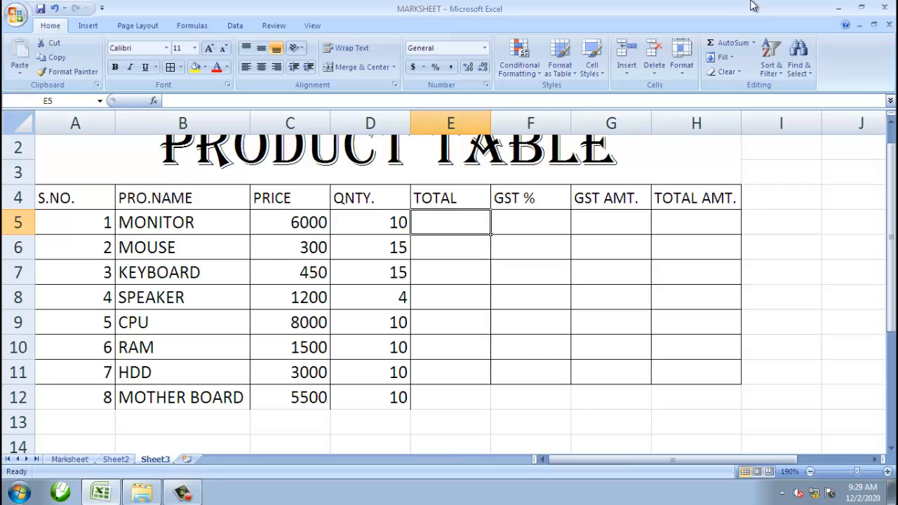
pyautogui.write('=')
pyautogui.press('Left')
pyautogui.press('Left')
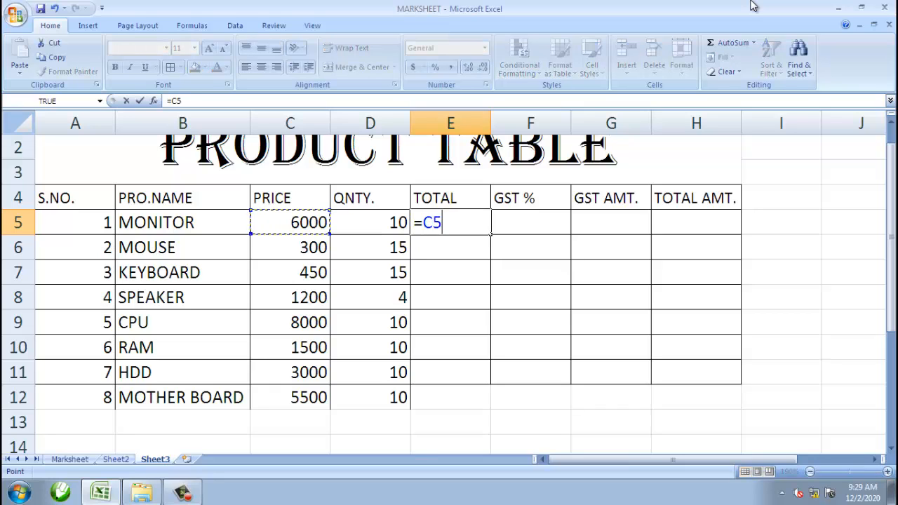
pyautogui.write('*')
pyautogui.press('Left')
pyautogui.press('Return')
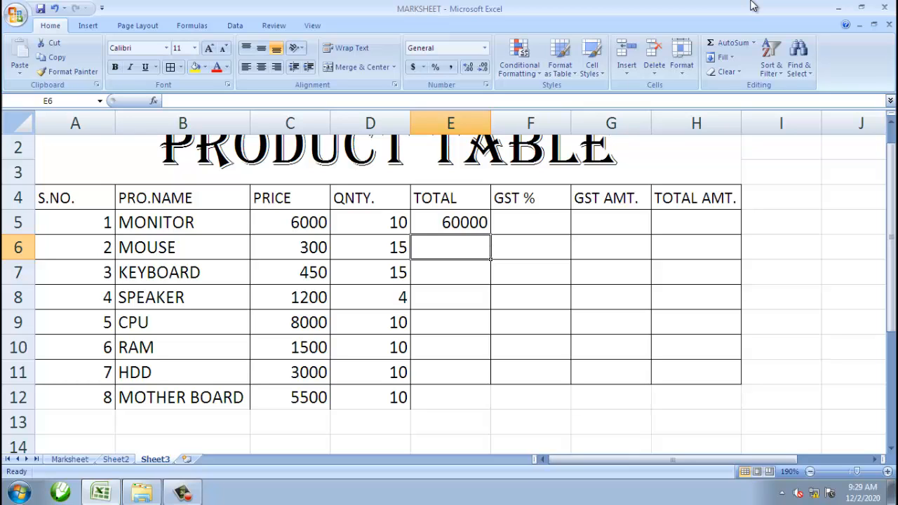
# Step: Calculate the MOUSE total in E6 with the formula =C6*D6
pyautogui.press('Up')
pyautogui.press('Down')
pyautogui.write('=')
pyautogui.press('Left')
pyautogui.press('Left')
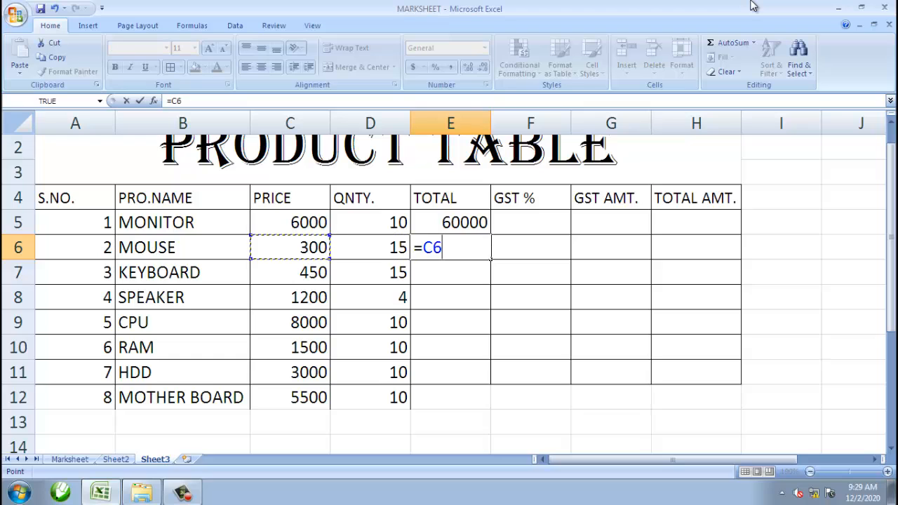
pyautogui.write('*')
pyautogui.press('Left')
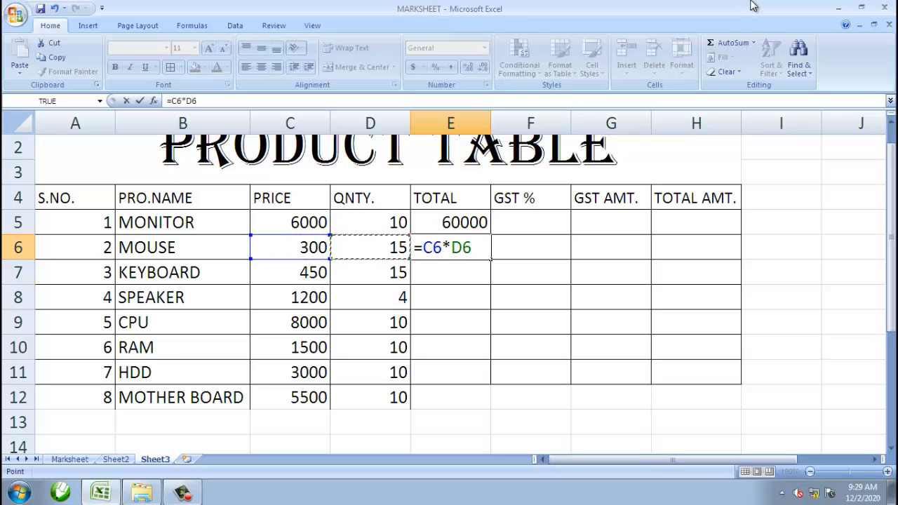
pyautogui.press('Return')
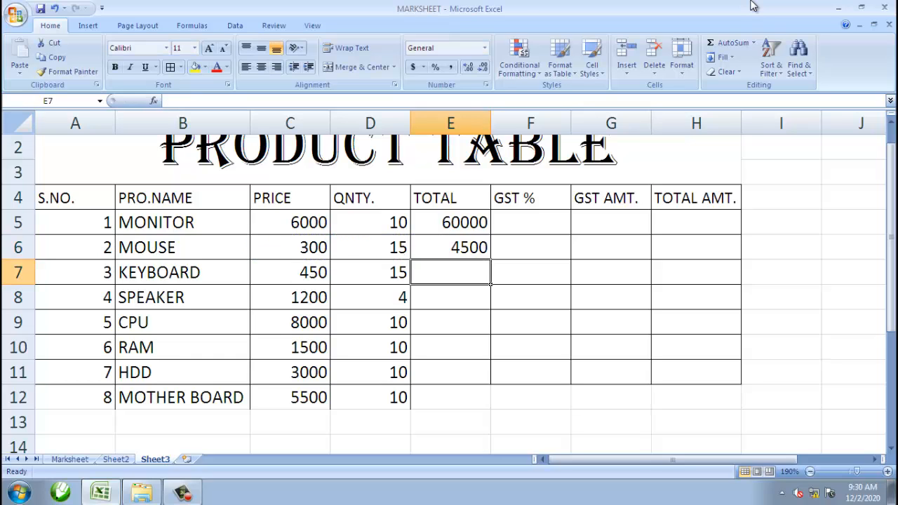
# Step: Calculate the KEYBOARD total in E7 with the formula =C7*D7
pyautogui.write('=')
pyautogui.press('Left')
pyautogui.press('Left')
pyautogui.write('*')
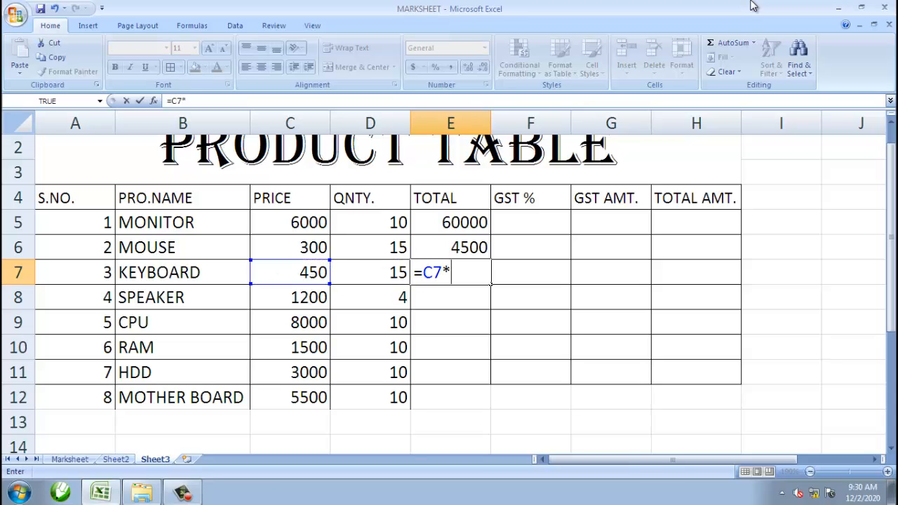
pyautogui.press('Left')
pyautogui.press('Return')
pyautogui.press('Down')
pyautogui.press('Up')
pyautogui.press('Up')
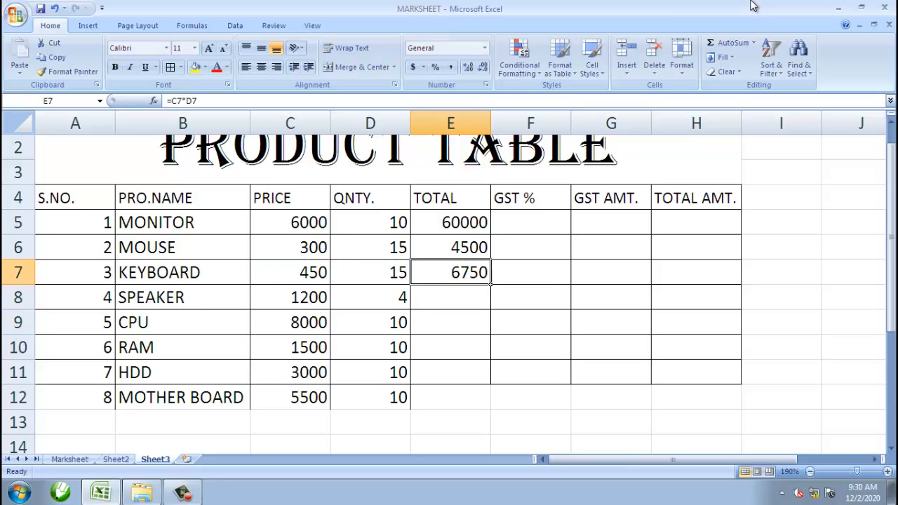
pyautogui.press('Up')
pyautogui.press('Up')
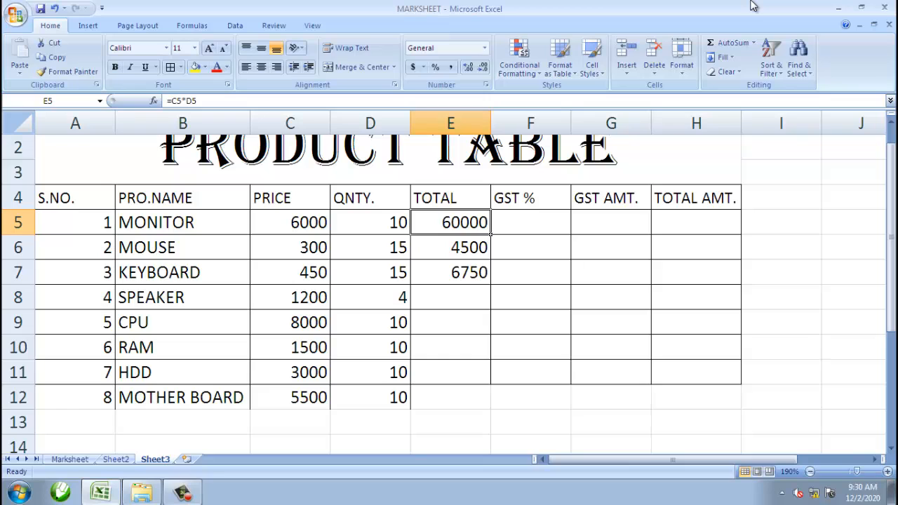
pyautogui.press('Down')
pyautogui.press('Down')
pyautogui.press('Down')
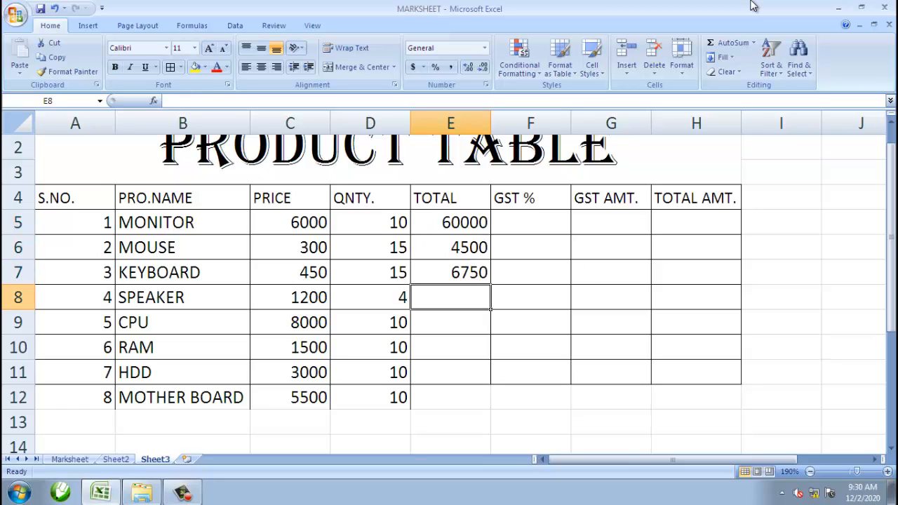
pyautogui.press('Up')
pyautogui.press('Up')
pyautogui.press('Up')
pyautogui.press('Up')
pyautogui.press('Down')
pyautogui.press('Down')
pyautogui.press('Down')
pyautogui.press('Down')
pyautogui.press('Down')
pyautogui.press('Down')
pyautogui.press('Down')
pyautogui.press('Down')
pyautogui.press('Up')
pyautogui.press('Up')
pyautogui.press('Up')
pyautogui.press('Up')
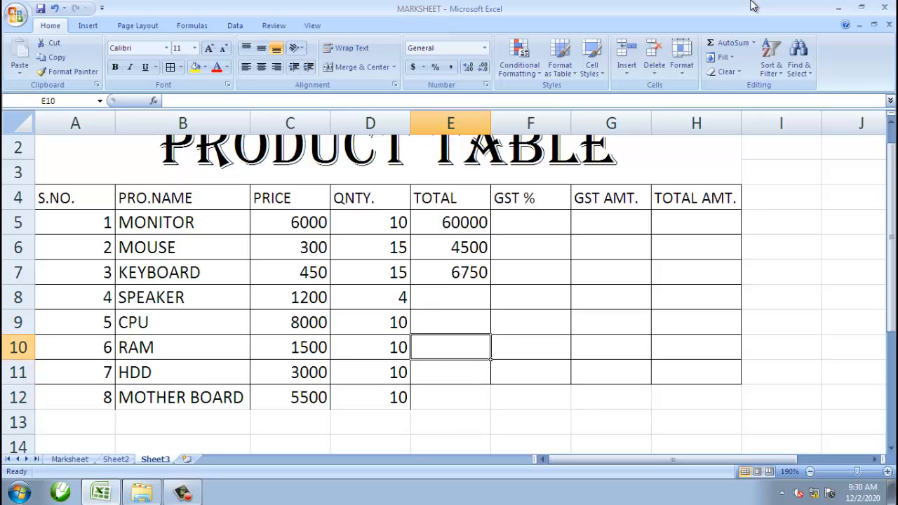
pyautogui.press('Down')
pyautogui.press('Down')
pyautogui.press('Down')
pyautogui.press('Down')
pyautogui.press('Up')
pyautogui.press('Up')
pyautogui.press('Up')
pyautogui.press('Up')
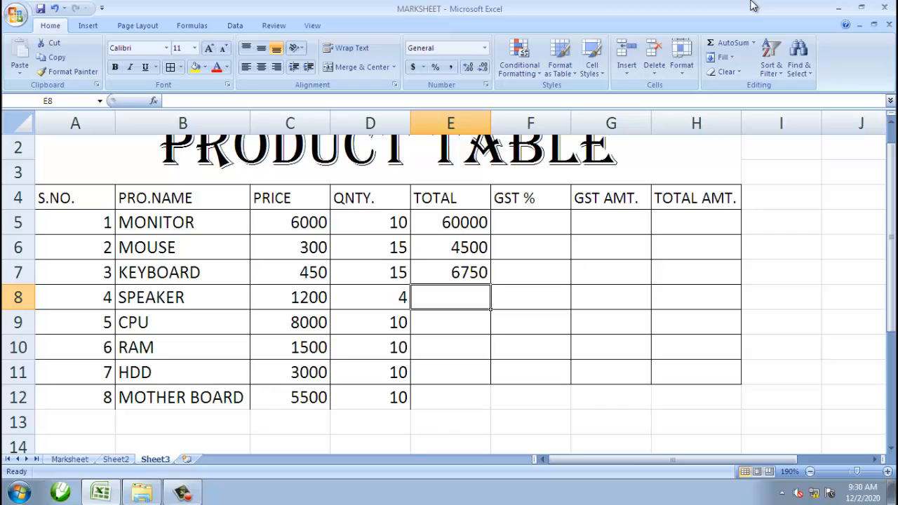
# Step: Calculate the SPEAKER total in E8 with the function =PRODUCT(C8:D8)
pyautogui.write('=')
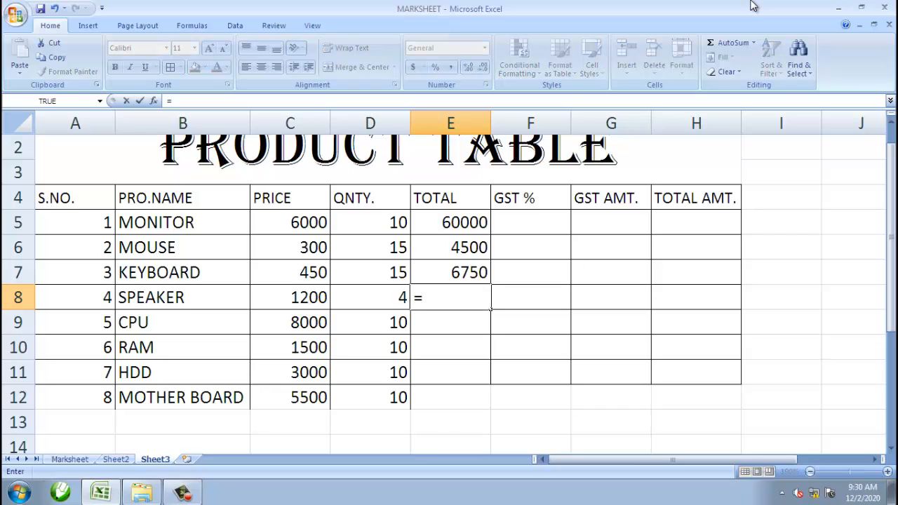
pyautogui.write('PRODU')
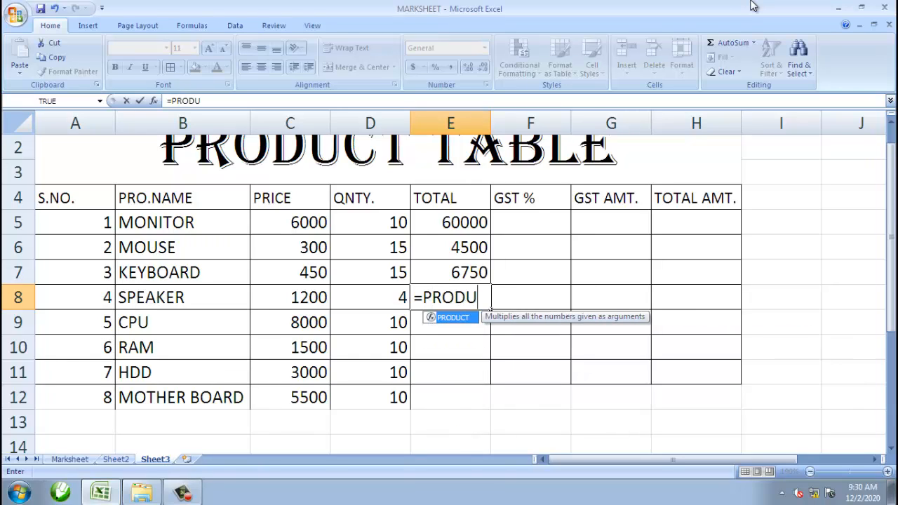
pyautogui.write('CT(')
pyautogui.press('Left')
pyautogui.press('Left')
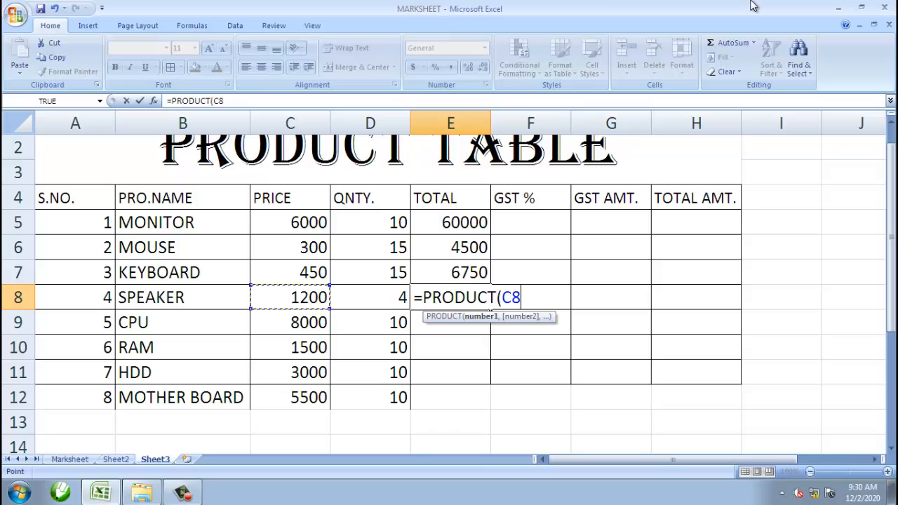
pyautogui.hotkey('shift', 'Right')
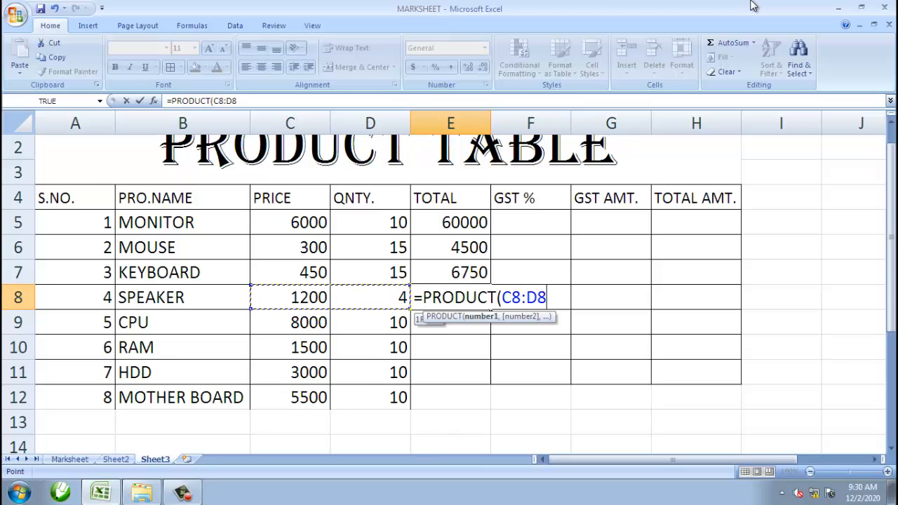
pyautogui.write(')')
pyautogui.press('Return')
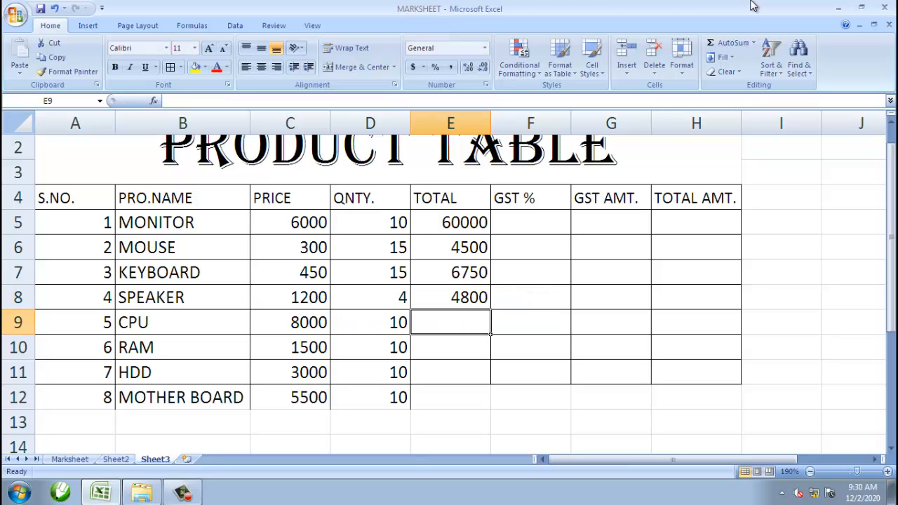
# Step: Fill the PRODUCT formula from E8 down through E12 for the remaining products
pyautogui.press('Up')
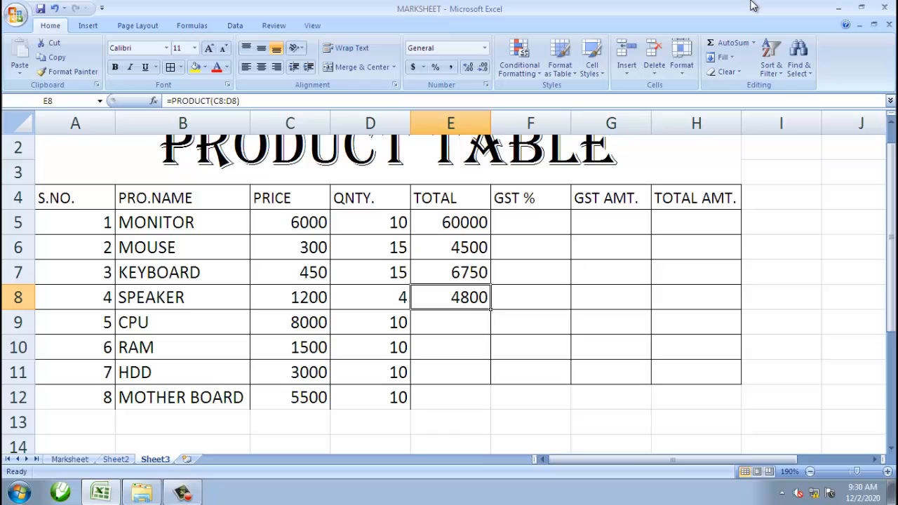
pyautogui.hotkey('shift', 'Down')
pyautogui.hotkey('shift', 'Down')
pyautogui.hotkey('shift', 'Down')
pyautogui.hotkey('shift', 'Down')
pyautogui.hotkey('ctrl', 'd')
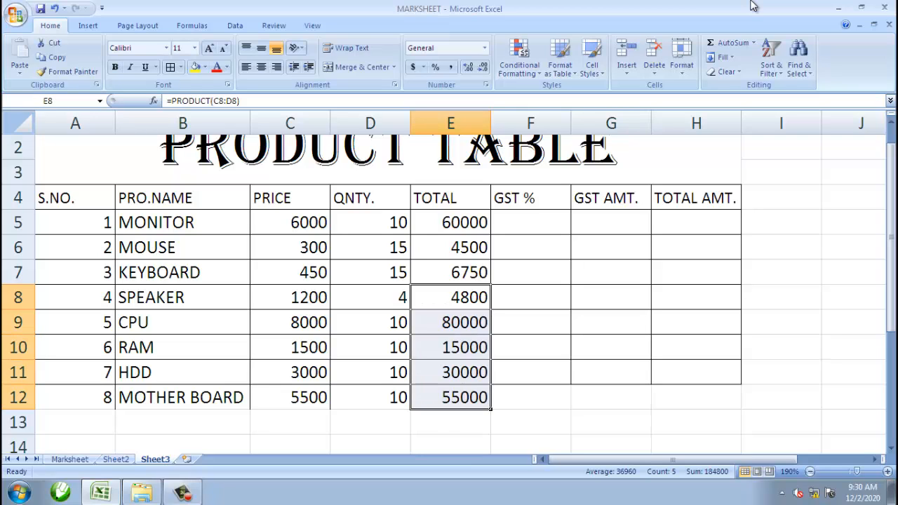
# Step: Enter 18 as the MONITOR GST percentage in F5
pyautogui.press('Right')
pyautogui.press('Up')
pyautogui.press('Up')
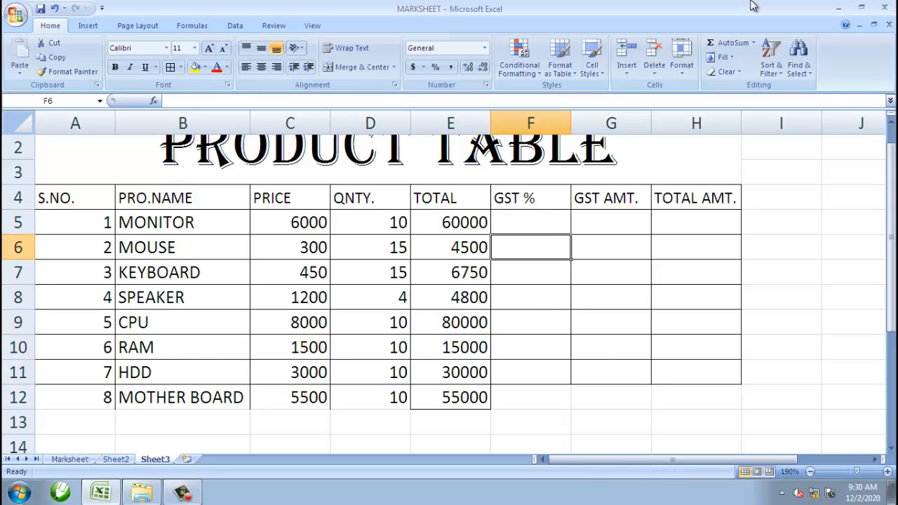
pyautogui.press('Up')
pyautogui.press('Up')
pyautogui.press('Down')
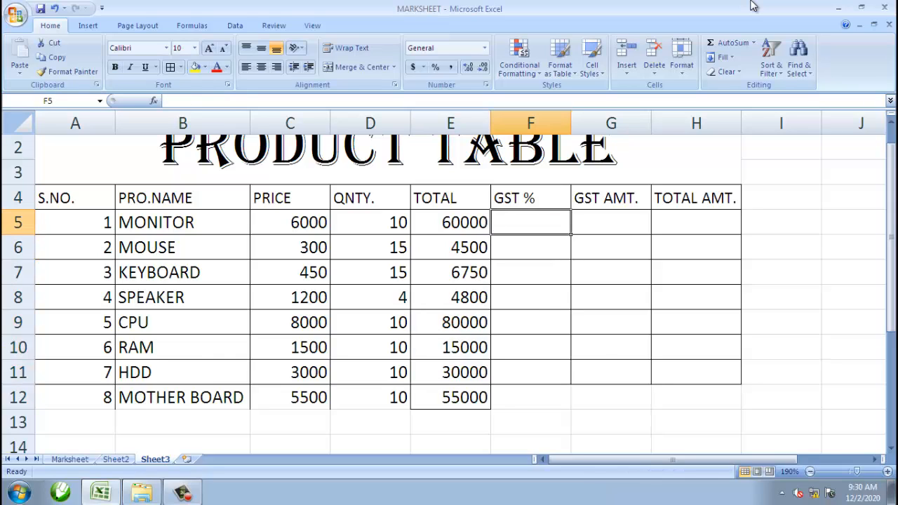
pyautogui.write('18')
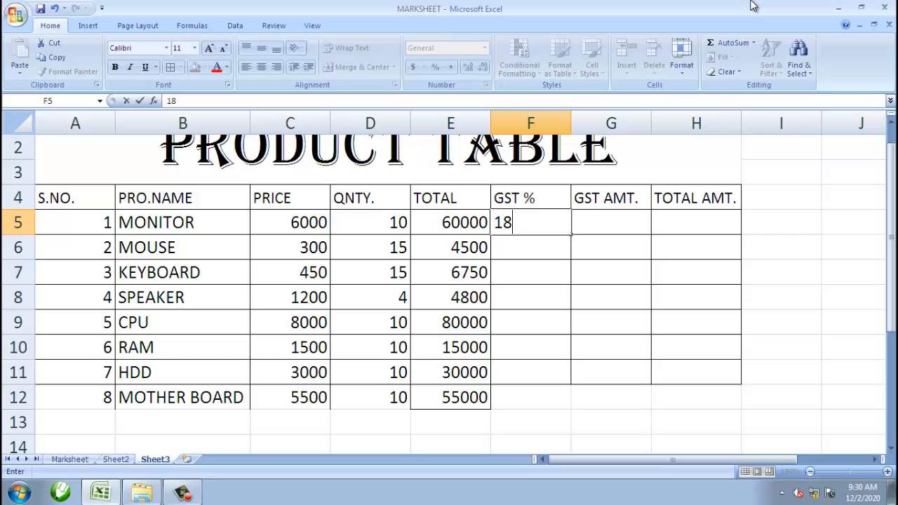
pyautogui.press('Return')
pyautogui.press('Up')
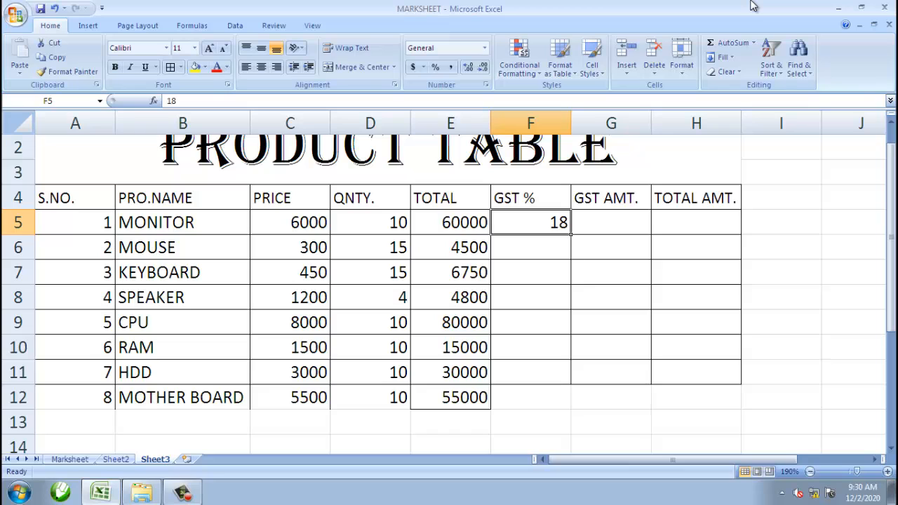
# Step: Replace the MONITOR GST value in F5 with 18%, including the percent sign
pyautogui.press('Right')
pyautogui.press('Left')
pyautogui.write('18')
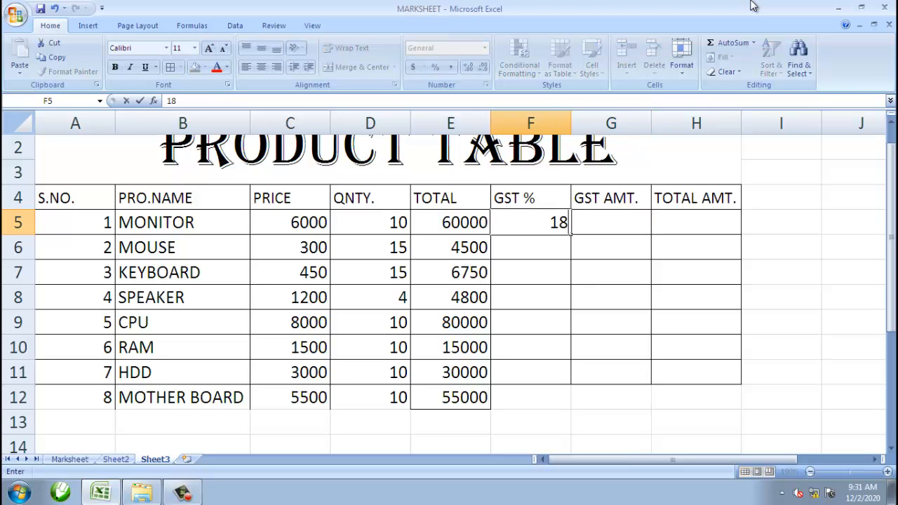
pyautogui.write('%')
pyautogui.press('Return')
pyautogui.press('Up')
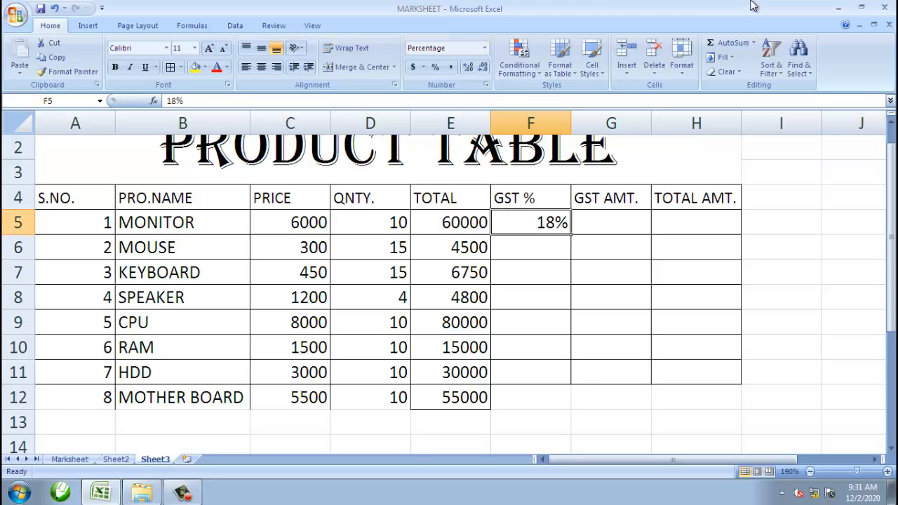
# Step: Fill the GST percentage from F5 down through F12 for all remaining products
pyautogui.hotkey('shift', 'Down')
pyautogui.hotkey('shift', 'Down')
pyautogui.hotkey('shift', 'Down')
pyautogui.hotkey('shift', 'Down')
pyautogui.hotkey('shift', 'Down')
pyautogui.hotkey('shift', 'Down')
pyautogui.hotkey('shift', 'Down')
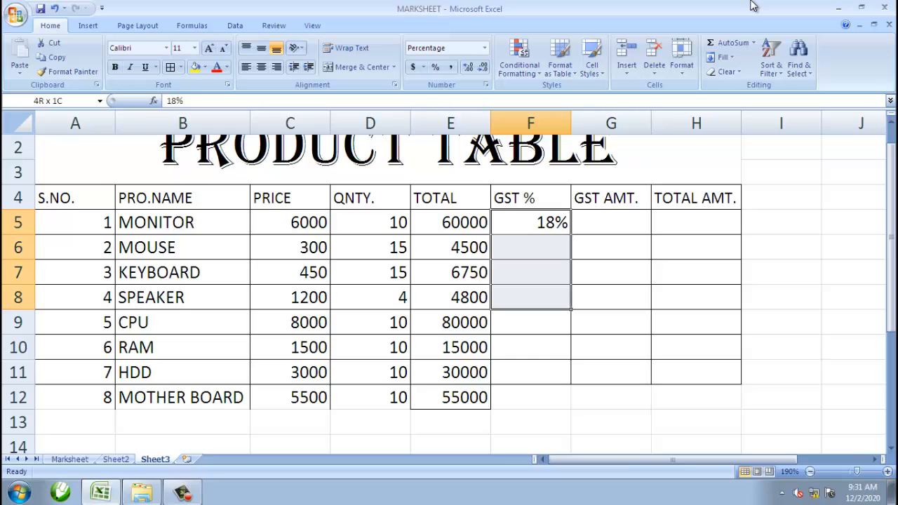
pyautogui.hotkey('ctrl', 'd')
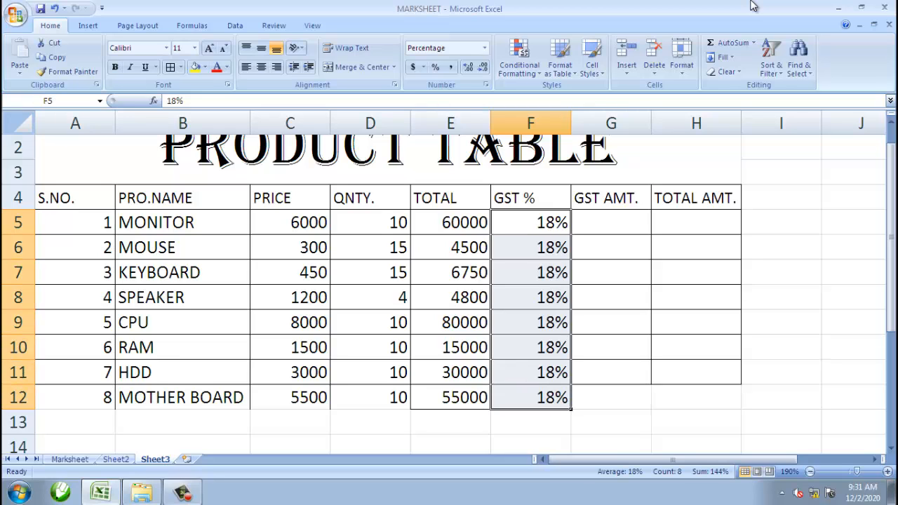
pyautogui.press('Right')
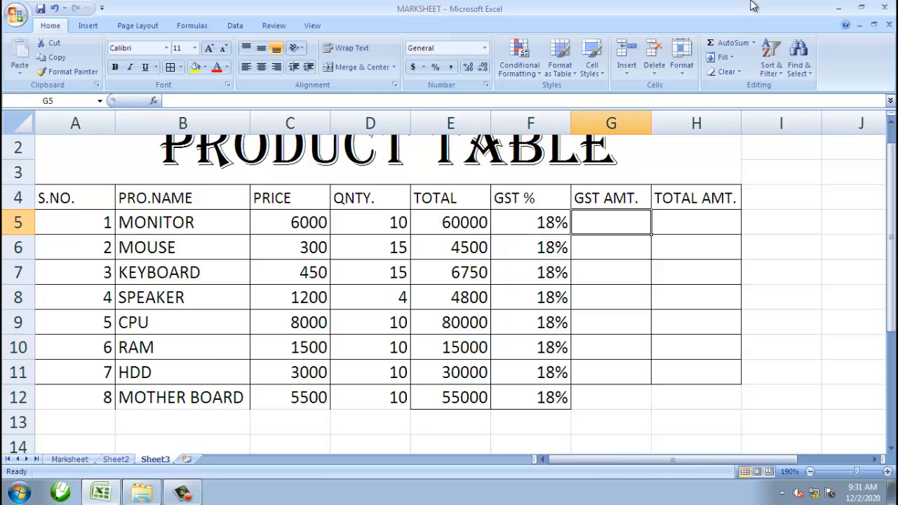
pyautogui.press('Left')
pyautogui.press('Right')
pyautogui.press('Left')
pyautogui.press('Right')
pyautogui.press('Left')
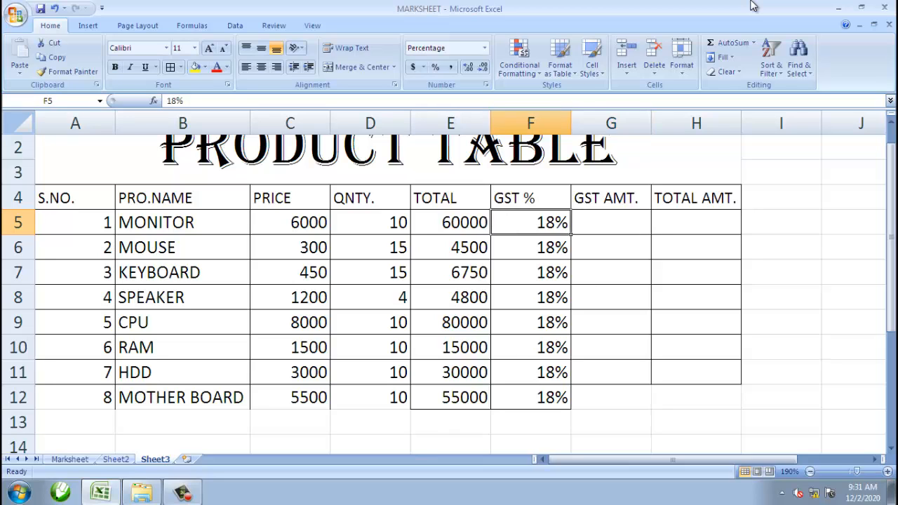
pyautogui.press('Right')
pyautogui.press('Left')
pyautogui.press('Left')
pyautogui.press('Left')
pyautogui.press('Right')
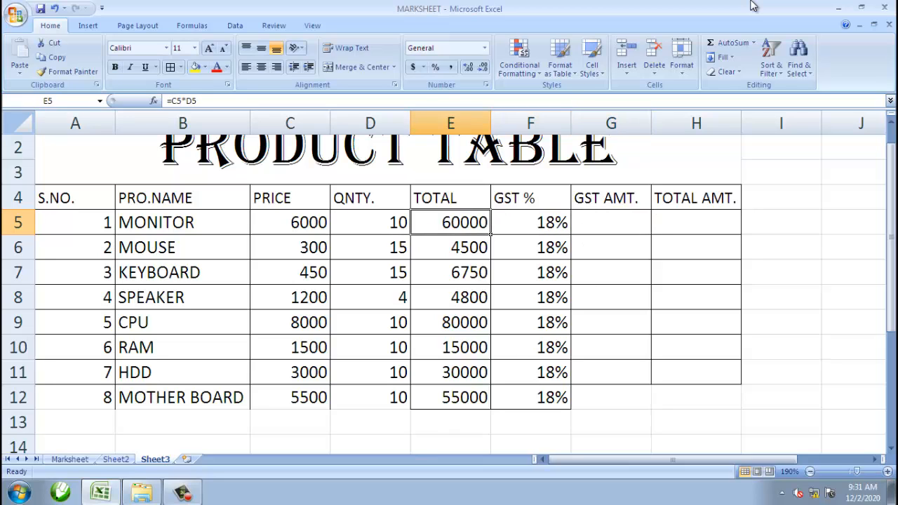
# Step: Calculate the MONITOR GST amount in G5 with the formula =E5*F5
pyautogui.press('Right')
pyautogui.press('Right')
pyautogui.write('=')
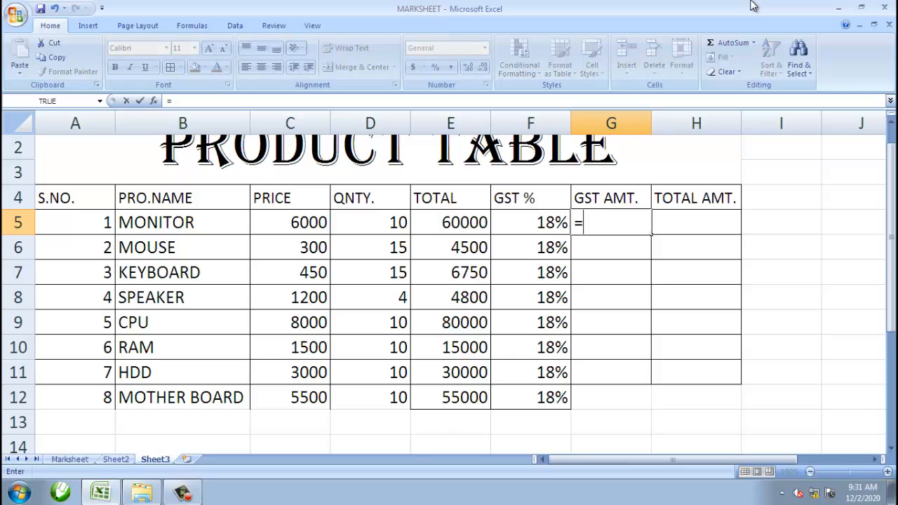
pyautogui.press('Left')
pyautogui.press('Left')
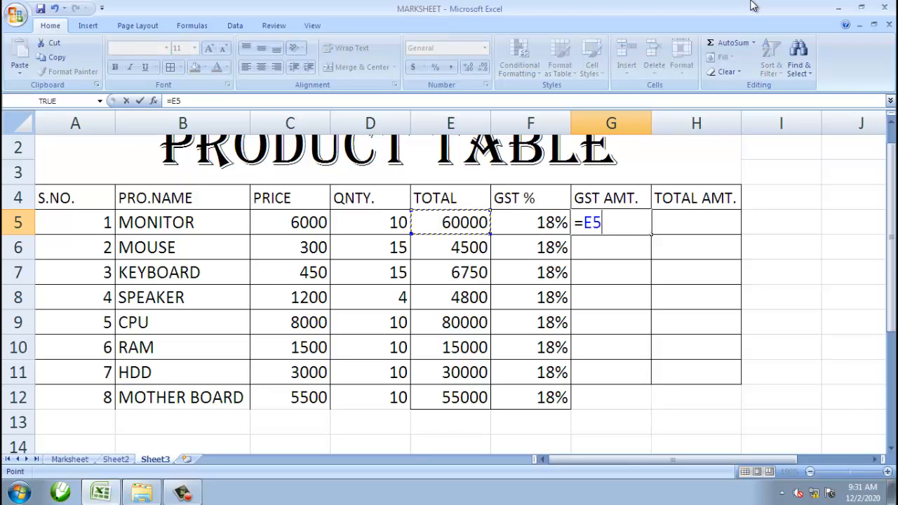
pyautogui.write('*')
pyautogui.press('Left')
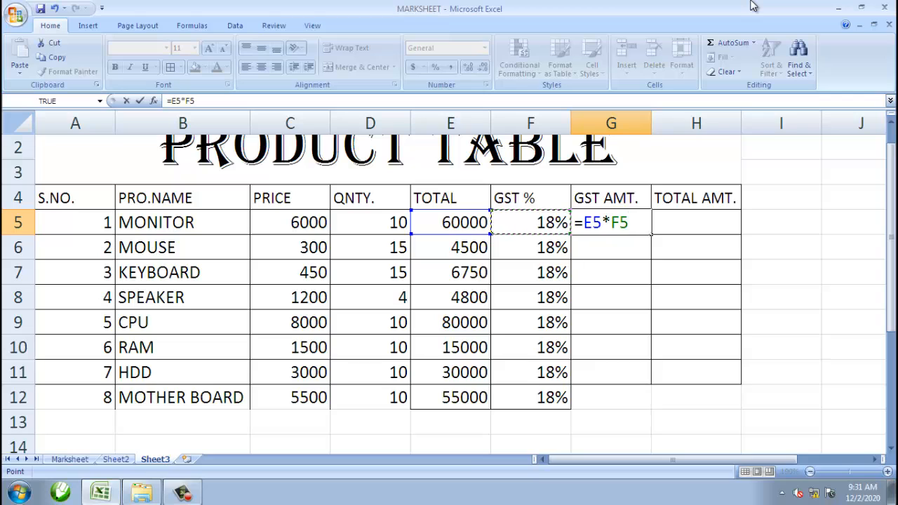
pyautogui.write('/100')
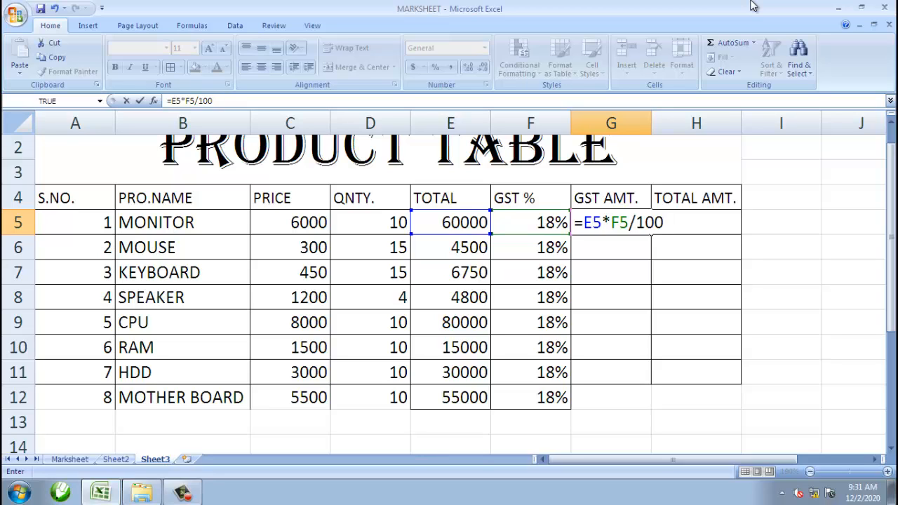
pyautogui.press('BackSpace')
pyautogui.press('BackSpace')
pyautogui.press('BackSpace')
pyautogui.press('BackSpace')
pyautogui.press('Return')
pyautogui.press('Up')
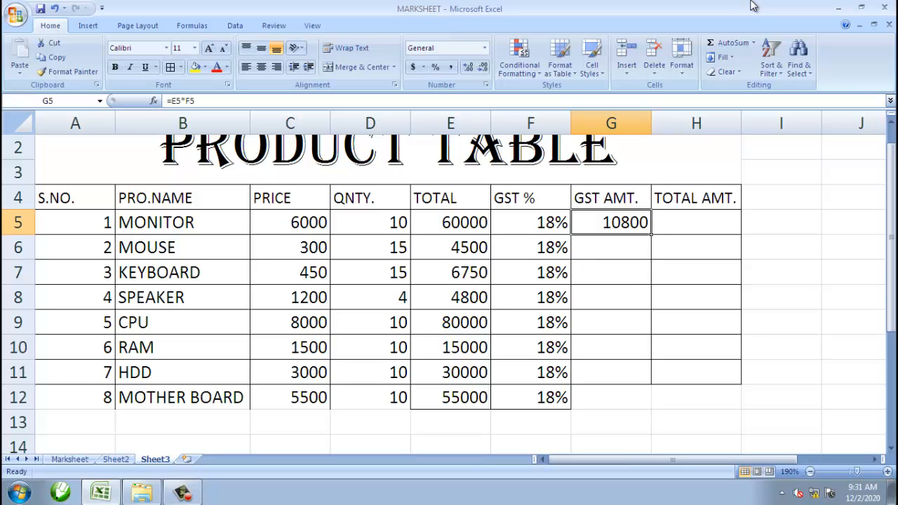
# Step: Calculate the MOUSE GST amount in G6 with the formula =E6*F6
pyautogui.press('Down')
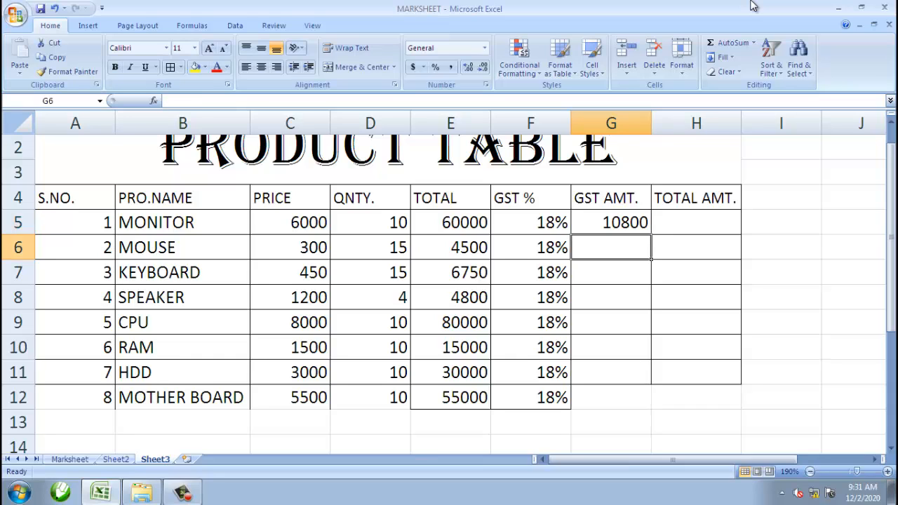
pyautogui.write('=')
pyautogui.press('Left')
pyautogui.press('Left')
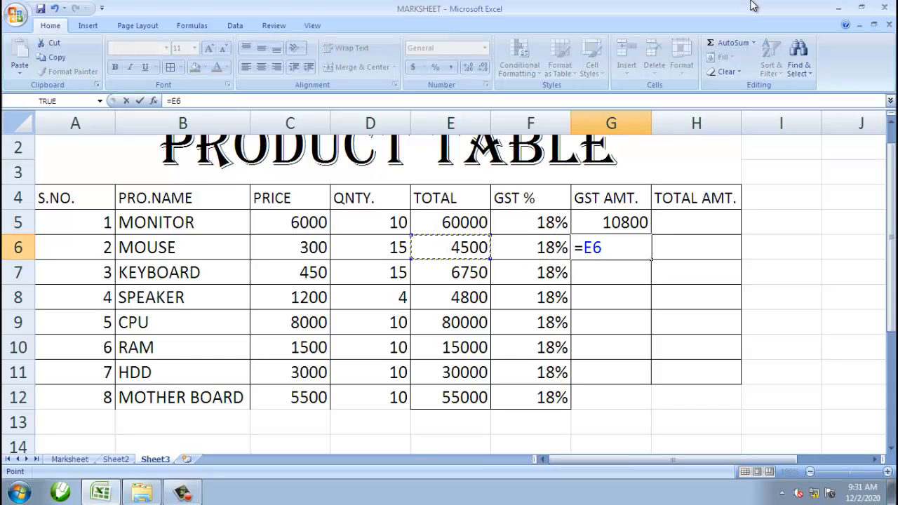
pyautogui.write('*')
pyautogui.press('Left')
pyautogui.press('Return')
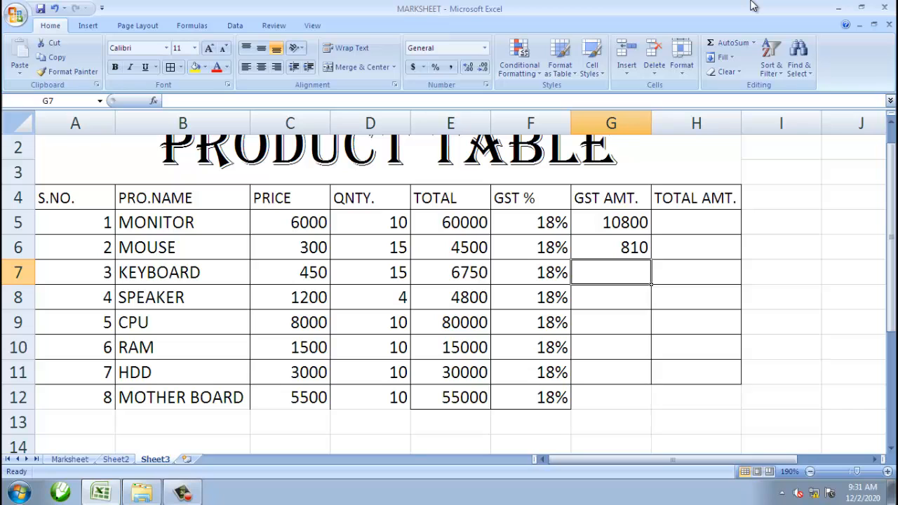
# Step: Enter 18 in F7, the percentage-formatted GST cell for KEYBOARD
pyautogui.press('Left')
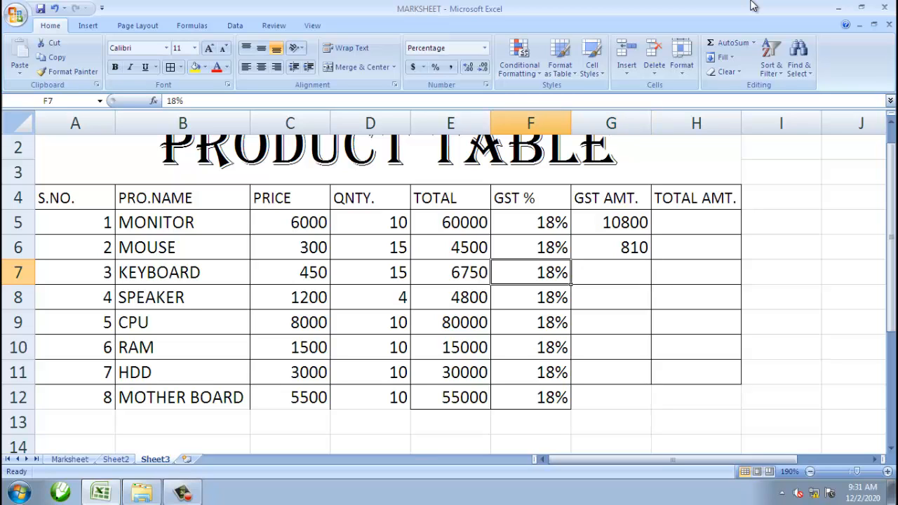
pyautogui.write('18')
pyautogui.press('Return')
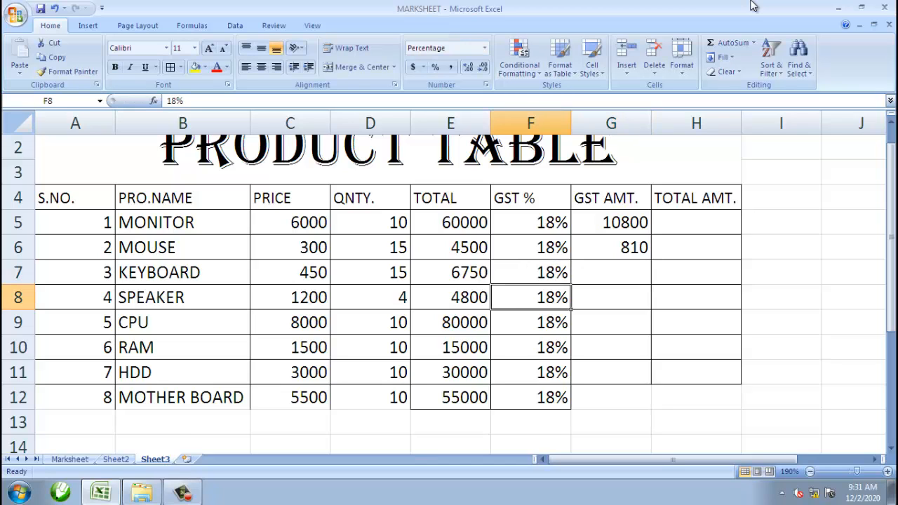
pyautogui.press('Up')
pyautogui.press('Down')
pyautogui.press('Down')
pyautogui.press('Down')
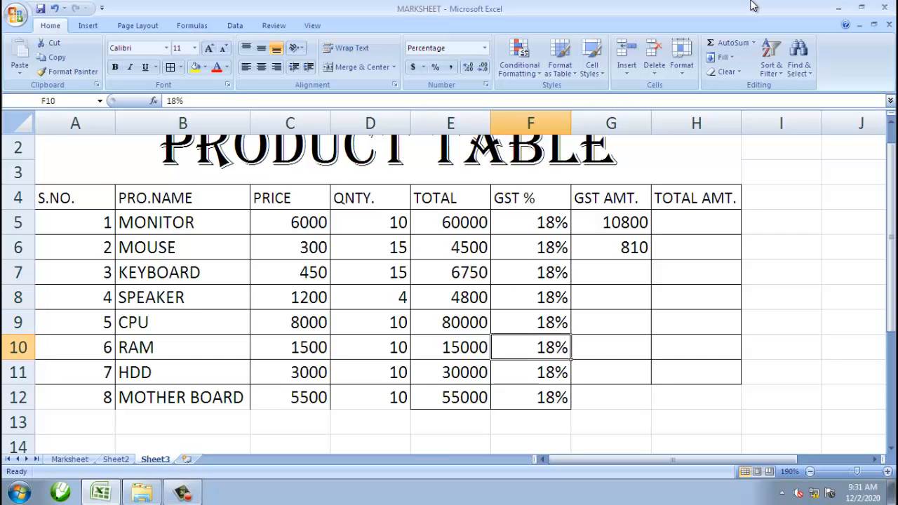
# Step: Fill the GST amount formula from G6 down through G12 for the remaining products
pyautogui.press('Up')
pyautogui.press('Up')
pyautogui.press('Up')
pyautogui.press('Right')
pyautogui.press('Up')
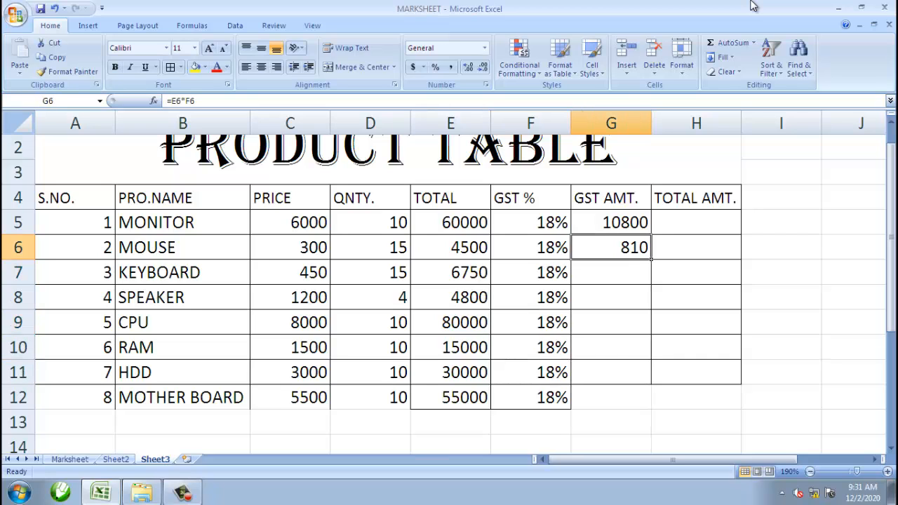
pyautogui.hotkey('shift', 'Down')
pyautogui.hotkey('shift', 'Down')
pyautogui.hotkey('shift', 'Down')
pyautogui.hotkey('shift', 'Down')
pyautogui.hotkey('shift', 'Down')
pyautogui.hotkey('shift', 'Down')
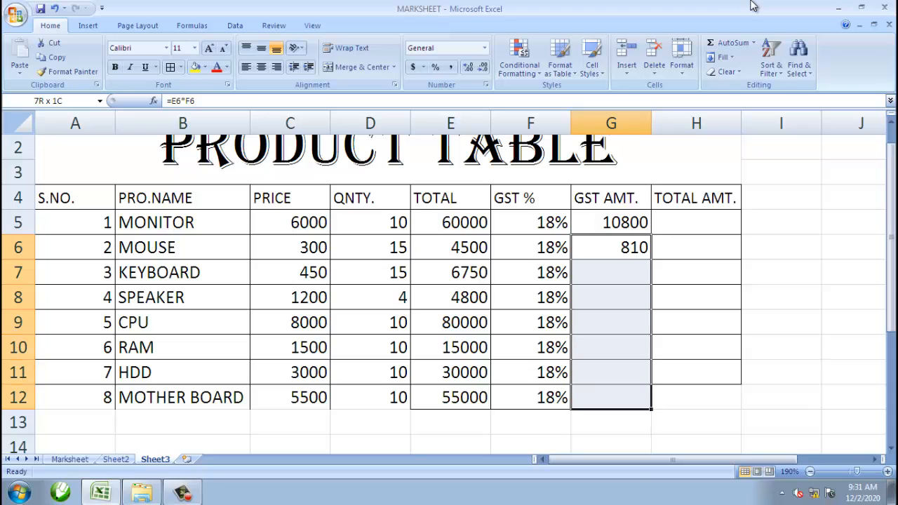
pyautogui.hotkey('ctrl', 'd')
# Step: Examine the GST amounts in column G and the total, GST percentage and GST amount in the MONITOR row
pyautogui.press('Down')
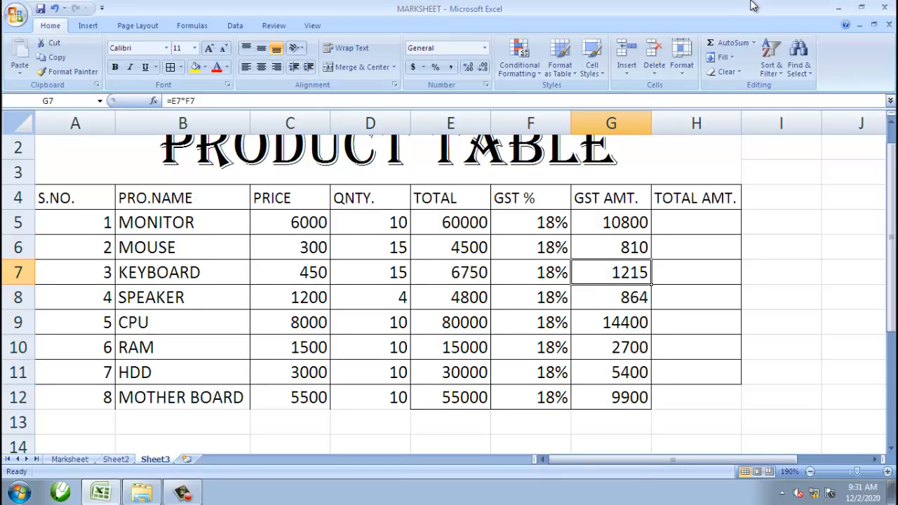
pyautogui.press('Down')
pyautogui.press('Down')
pyautogui.press('Down')
pyautogui.press('Down')
pyautogui.press('Down')
pyautogui.press('Up')
pyautogui.press('Up')
pyautogui.press('Up')
pyautogui.press('Up')
pyautogui.press('Up')
pyautogui.press('Up')
pyautogui.press('Up')
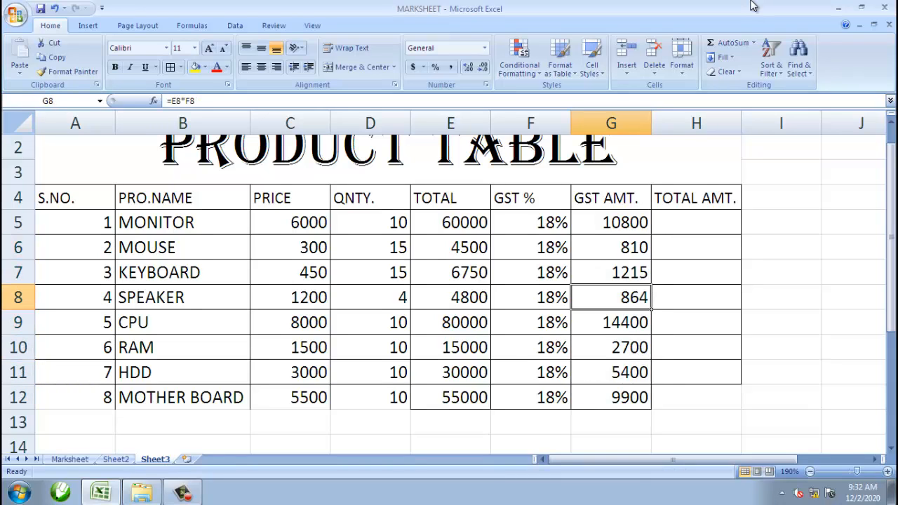
pyautogui.press('Left')
pyautogui.press('Left')
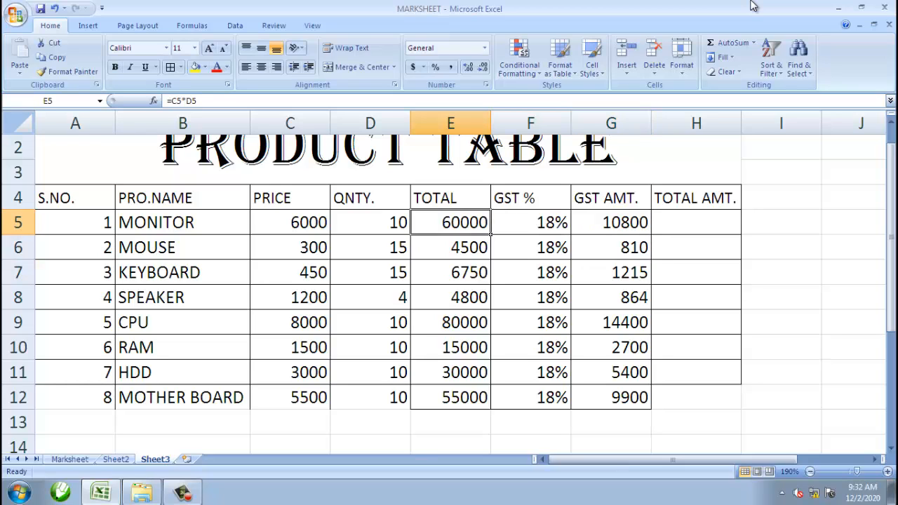
pyautogui.press('Right')
pyautogui.press('Left')
pyautogui.press('Right')
pyautogui.press('Right')
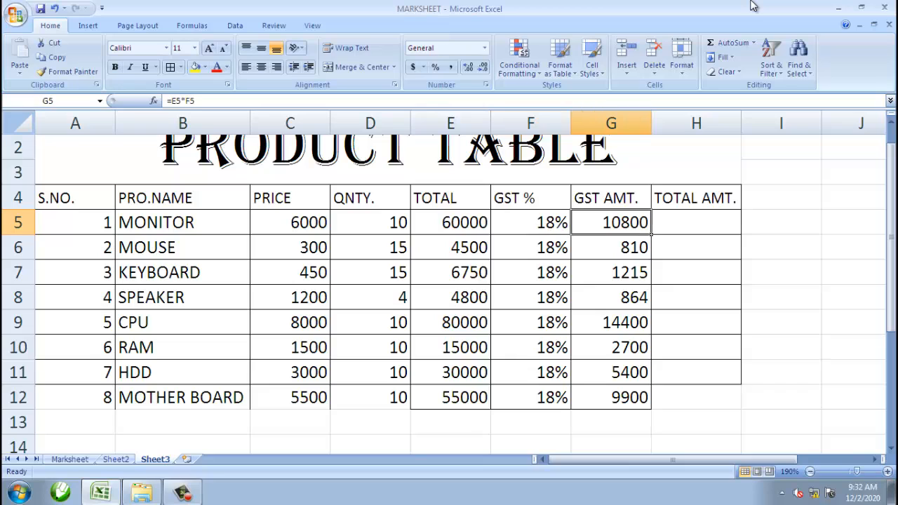
# Step: Calculate the MONITOR total amount in H5 with the formula =E5+G5
pyautogui.press('Right')
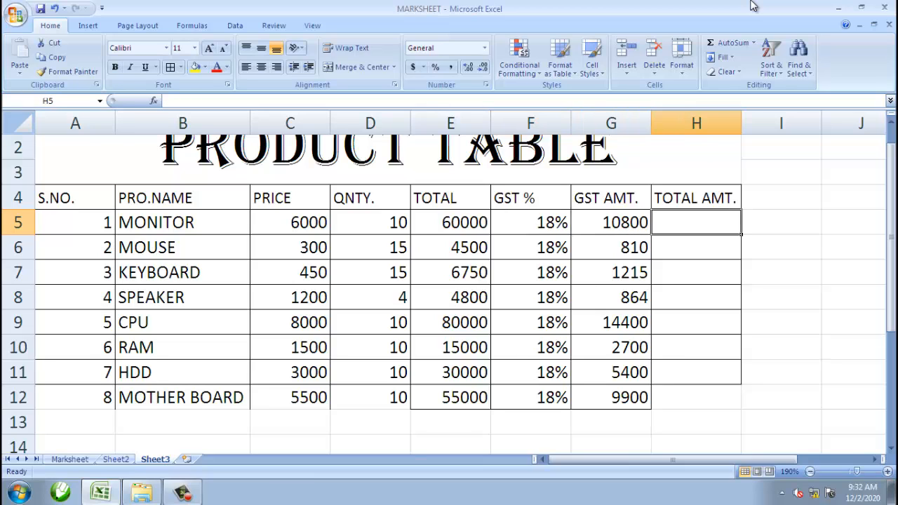
pyautogui.write('=')
pyautogui.press('Left')
pyautogui.press('Left')
pyautogui.press('Left')
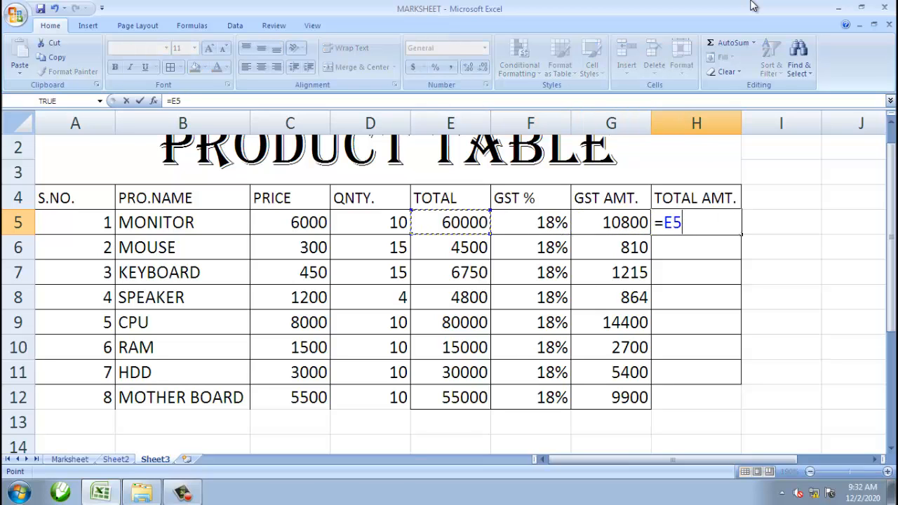
pyautogui.write('+')
pyautogui.press('Left')
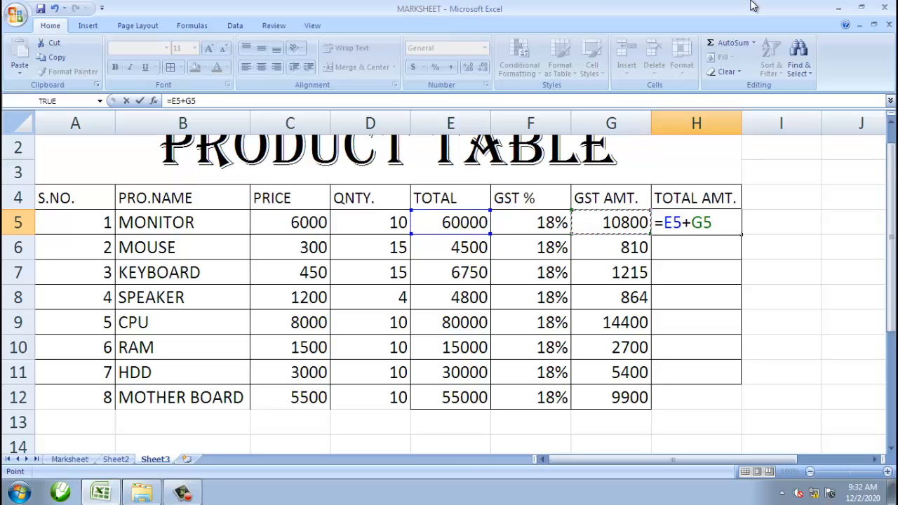
pyautogui.press('Return')
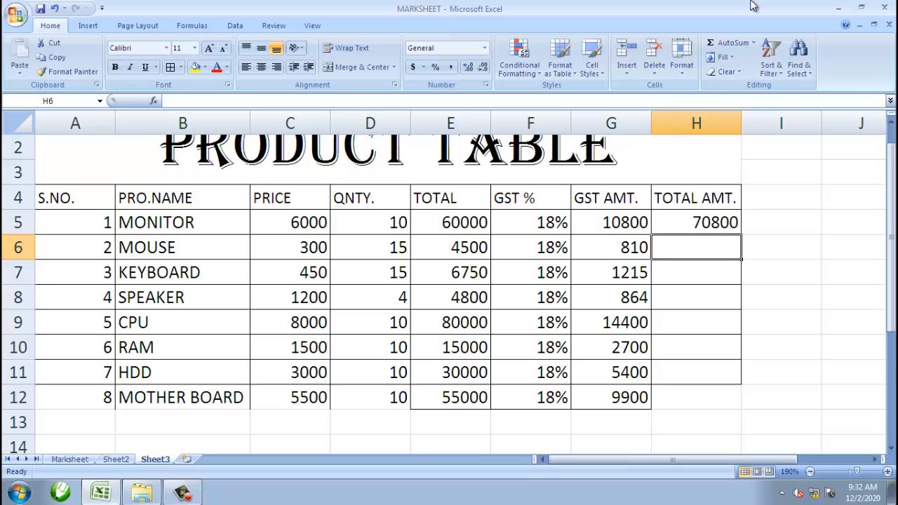
# Step: Calculate the MOUSE total amount in H6 with the formula =E6+G6
pyautogui.write('=')
pyautogui.press('Left')
pyautogui.press('Left')
pyautogui.press('Left')
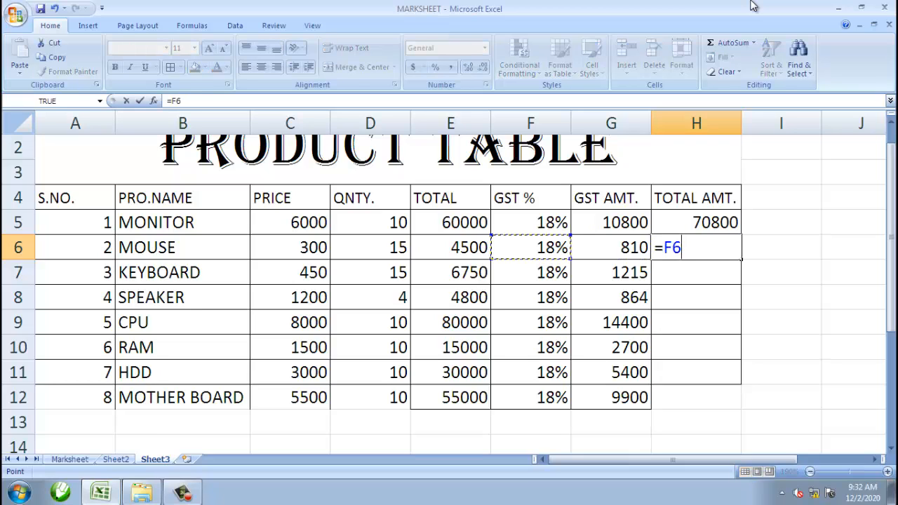
pyautogui.write('+')
pyautogui.press('Left')
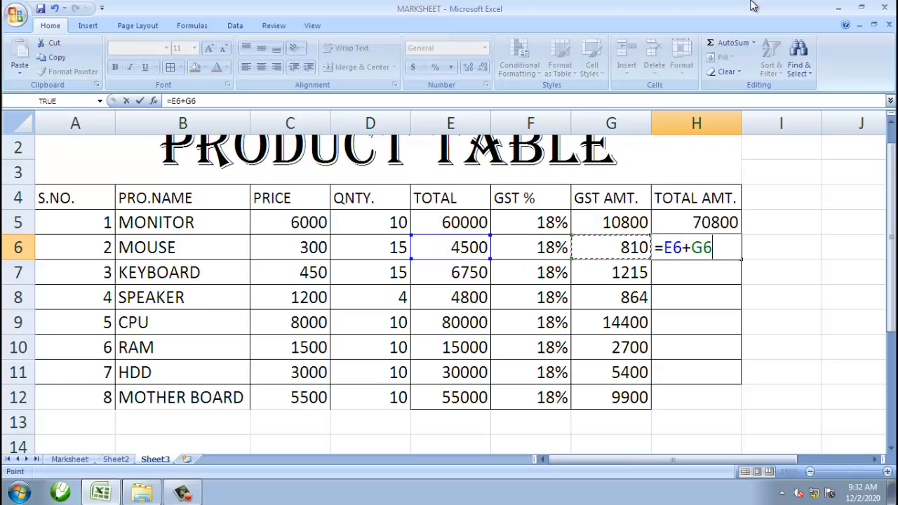
pyautogui.press('Return')
pyautogui.press('Up')
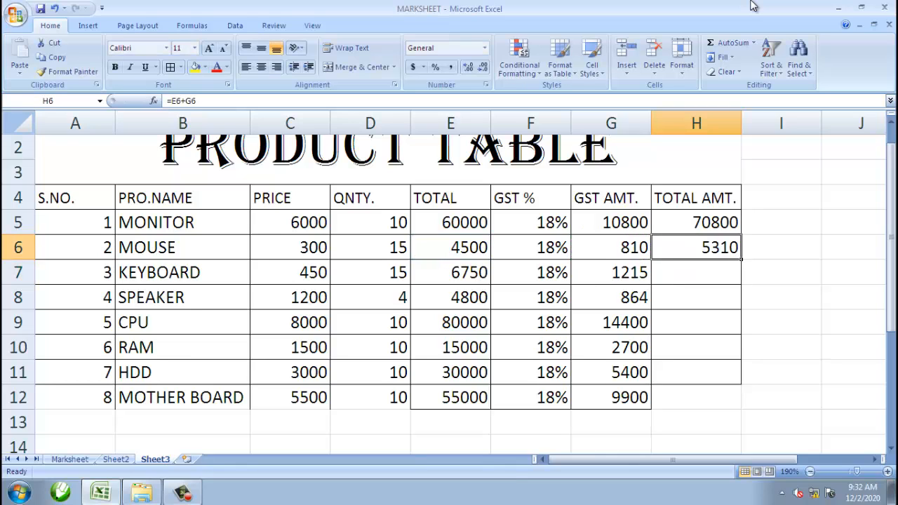
# Step: Fill the total amount formula from H6 down through H12 for the remaining products
pyautogui.hotkey('shift', 'Down')
pyautogui.hotkey('shift', 'Down')
pyautogui.hotkey('shift', 'Down')
pyautogui.hotkey('shift', 'Down')
pyautogui.hotkey('shift', 'Down')
pyautogui.hotkey('shift', 'Down')
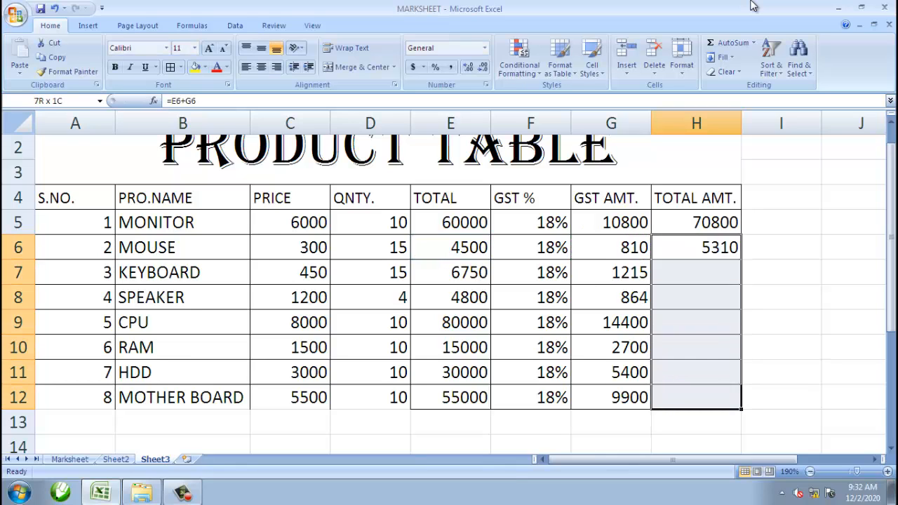
pyautogui.hotkey('ctrl', 'd')
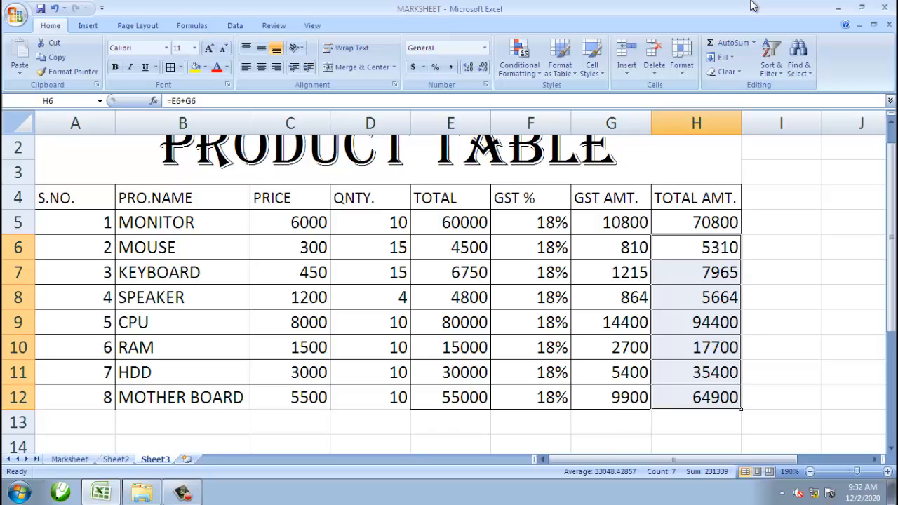
# Step: Examine the total amounts in column H and the formulas behind them for the listed products
pyautogui.press('Down')
pyautogui.press('Down')
pyautogui.press('Down')
pyautogui.press('Down')
pyautogui.press('Down')
pyautogui.press('Down')
pyautogui.press('Down')
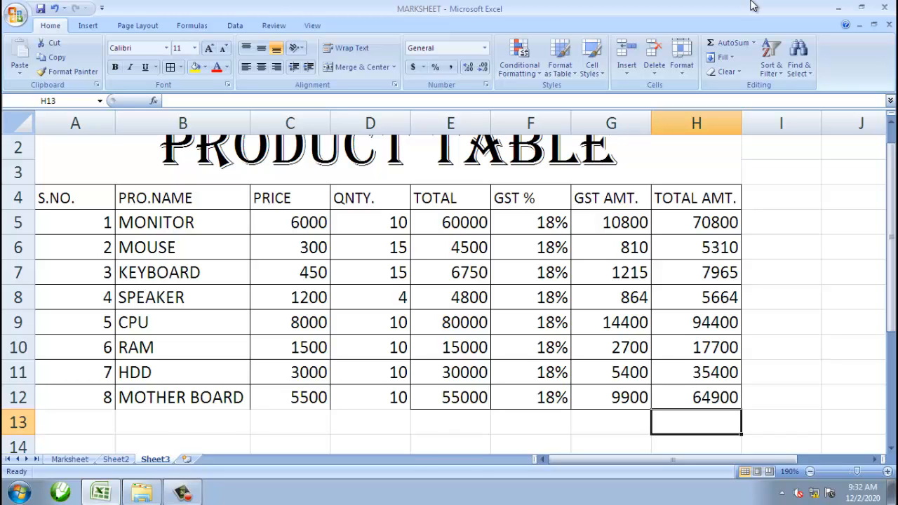
pyautogui.press('Up')
pyautogui.press('Up')
pyautogui.press('Up')
pyautogui.press('Up')
pyautogui.press('Up')
pyautogui.press('Up')
pyautogui.press('Up')
pyautogui.press('Up')
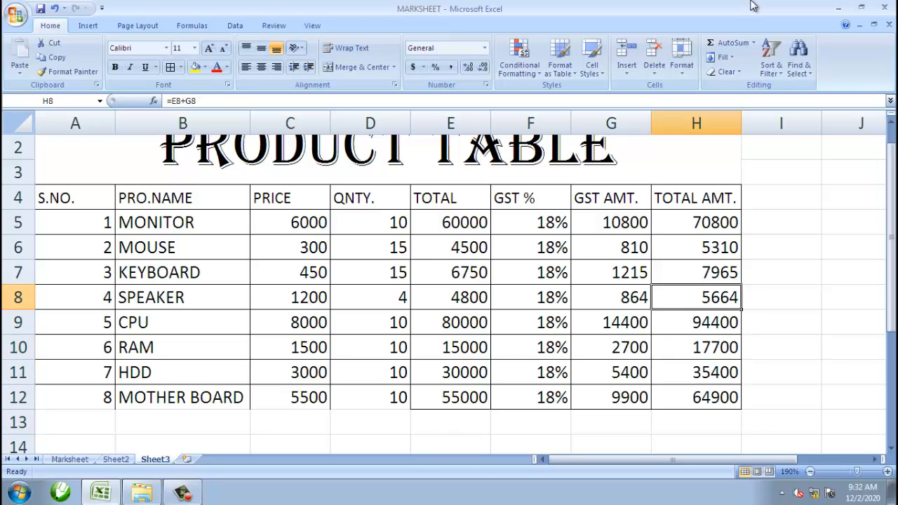
pyautogui.press('Down')
pyautogui.press('Down')
pyautogui.press('Down')
pyautogui.press('Down')
pyautogui.press('Down')
pyautogui.press('Down')
pyautogui.press('Down')
pyautogui.press('Down')
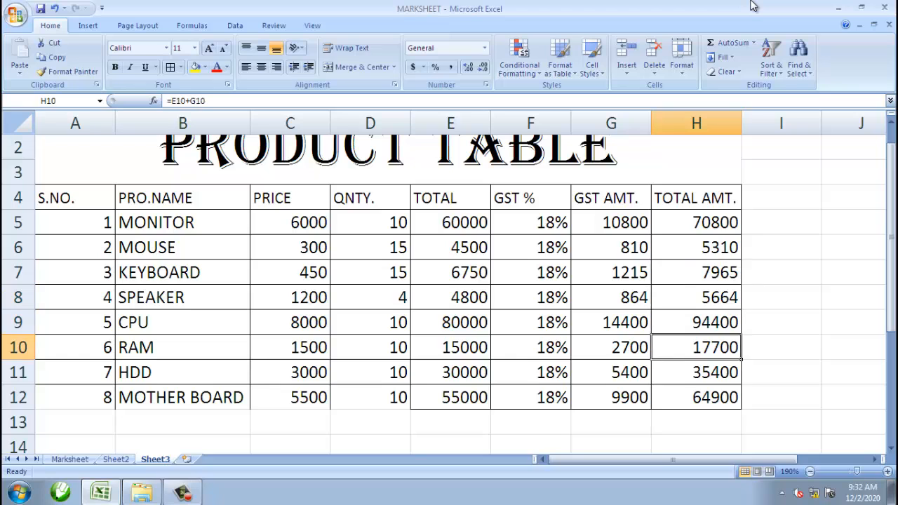
# Step: Calculate the grand total of all product total amounts in H14 with the formula =SUM(H5:H12)
pyautogui.press('Down')
pyautogui.press('Left')
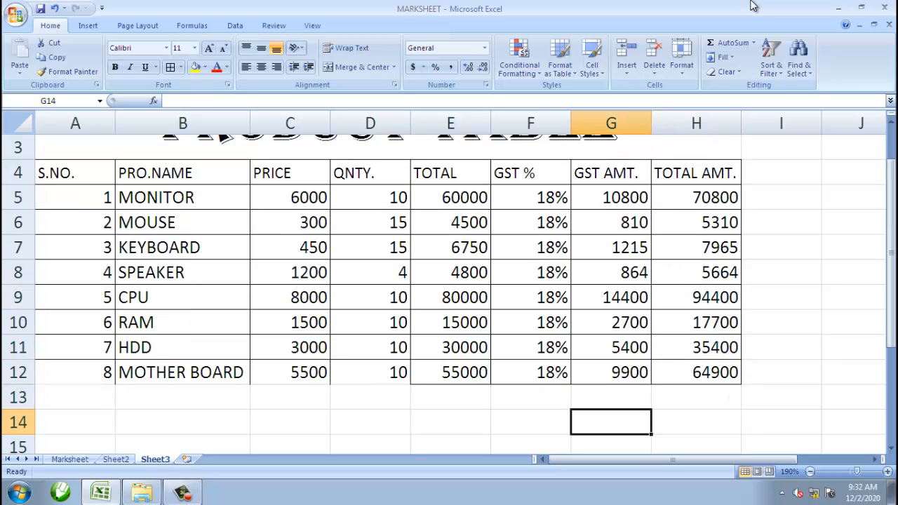
pyautogui.press('Right')
pyautogui.write('=SUM(')
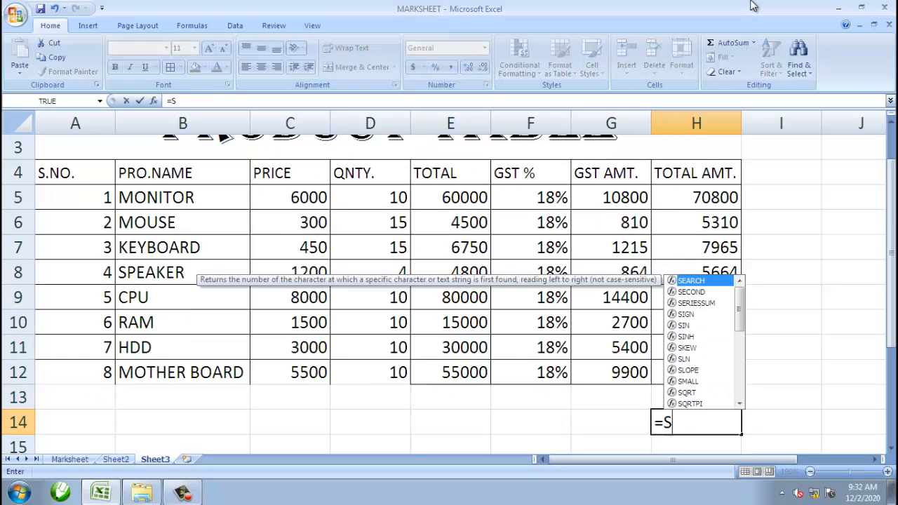
pyautogui.press('Up')
pyautogui.press('Up')
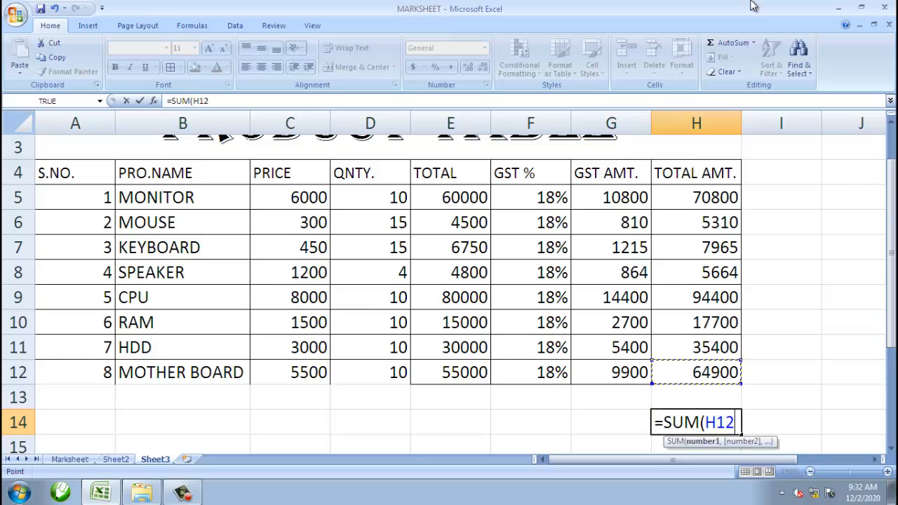
pyautogui.hotkey('shift', 'Up')
pyautogui.hotkey('shift', 'Up')
pyautogui.hotkey('shift', 'Up')
pyautogui.hotkey('shift', 'Up')
pyautogui.hotkey('shift', 'Up')
pyautogui.hotkey('shift', 'Up')
pyautogui.hotkey('shift', 'Up')
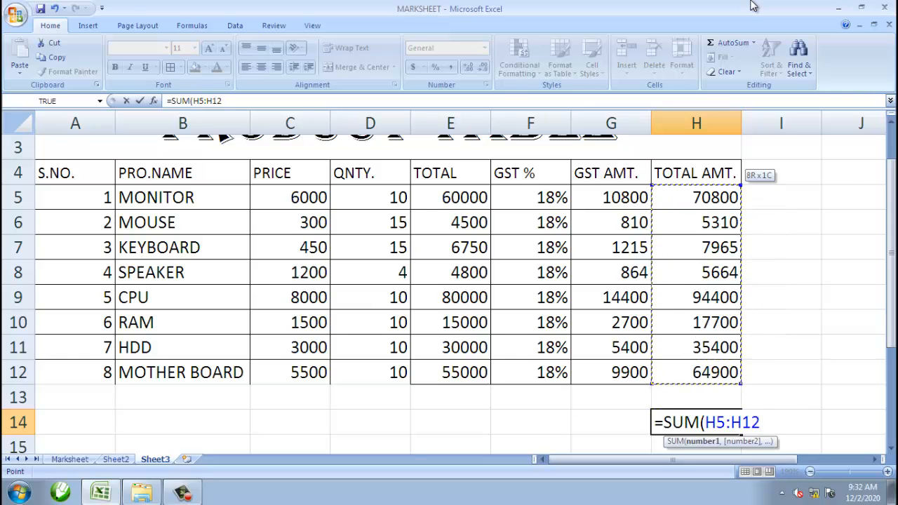
pyautogui.hotkey('shift', 'Down')
pyautogui.hotkey('shift', 'Up')
pyautogui.write(')')
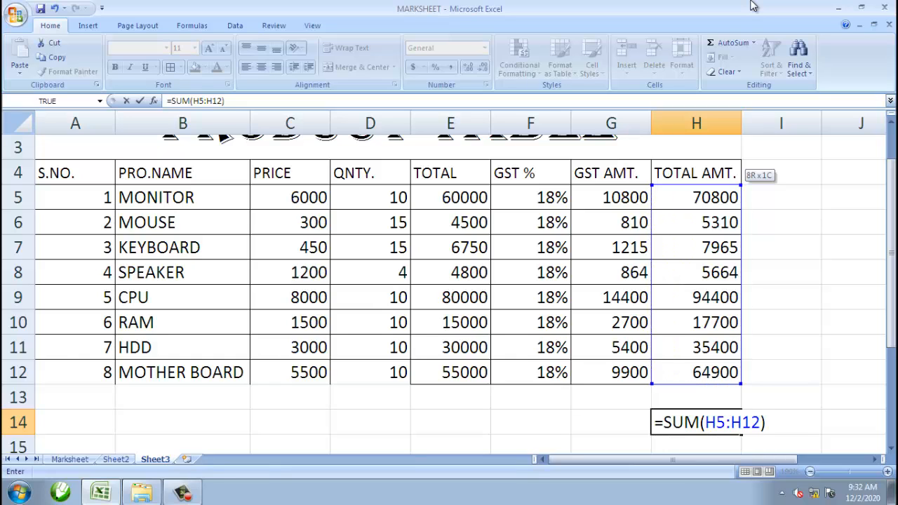
pyautogui.press('Return')
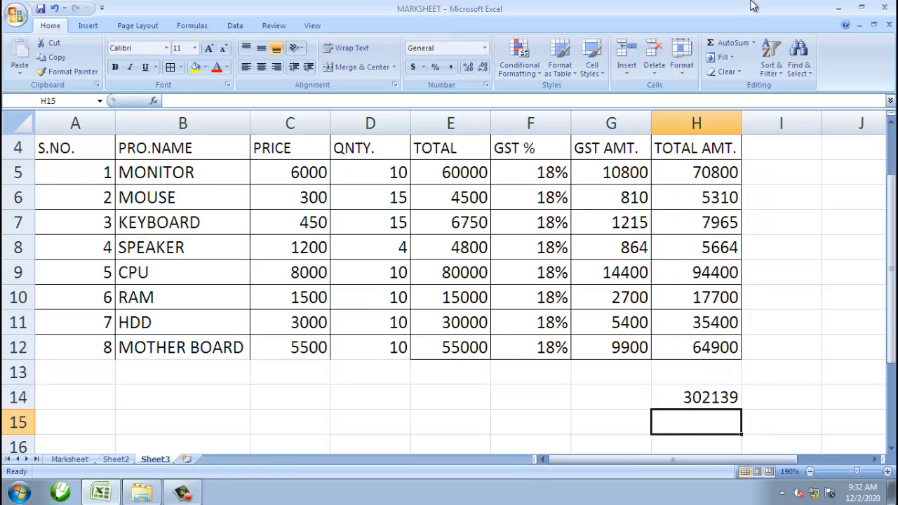
# Step: Review the grand total formula in H14 and the column H entries above it, up to the PRODUCT TABLE title
pyautogui.press('Up')
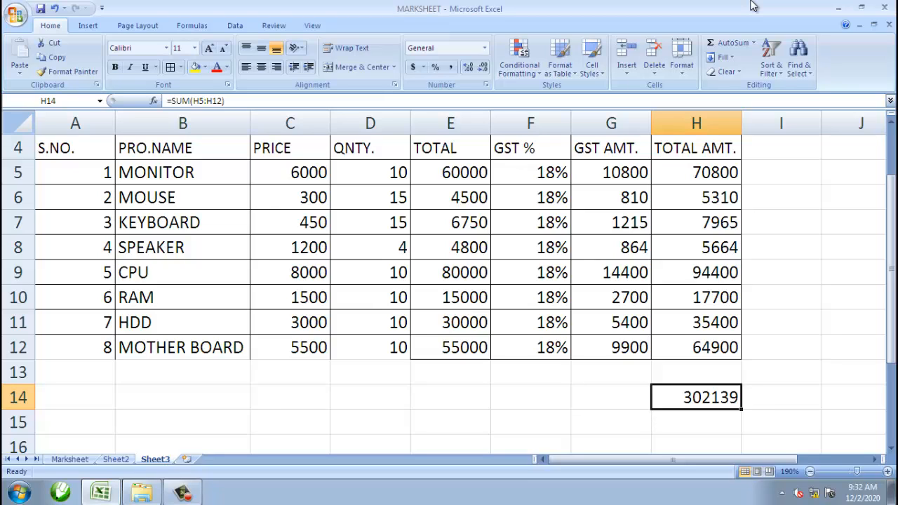
pyautogui.press('Up')
pyautogui.press('Up')
pyautogui.press('Up')
pyautogui.press('Up')
pyautogui.press('Up')
pyautogui.press('Up')
pyautogui.press('Up')
pyautogui.press('Up')
pyautogui.press('Up')
pyautogui.press('Up')
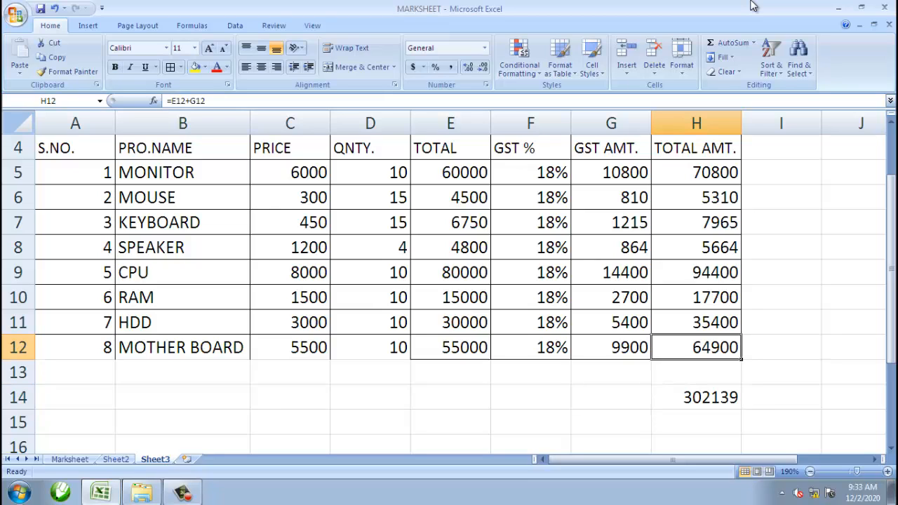
pyautogui.press('Up')
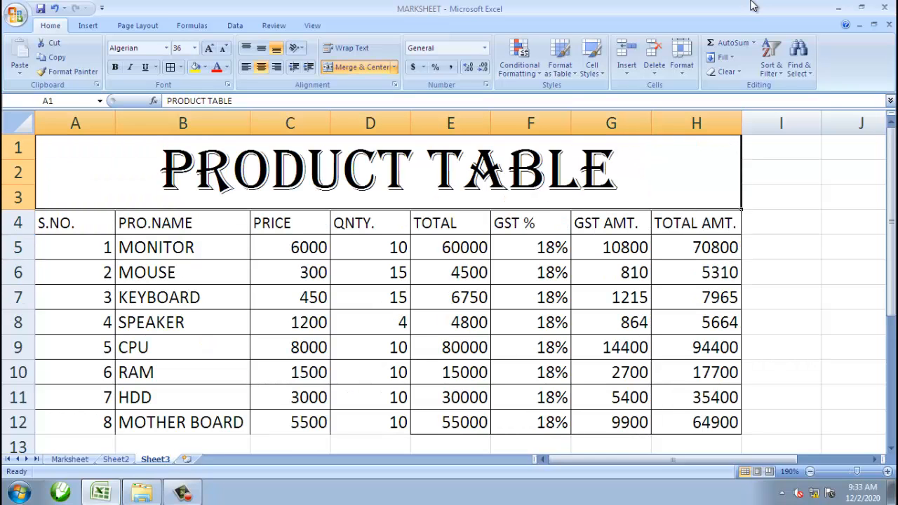